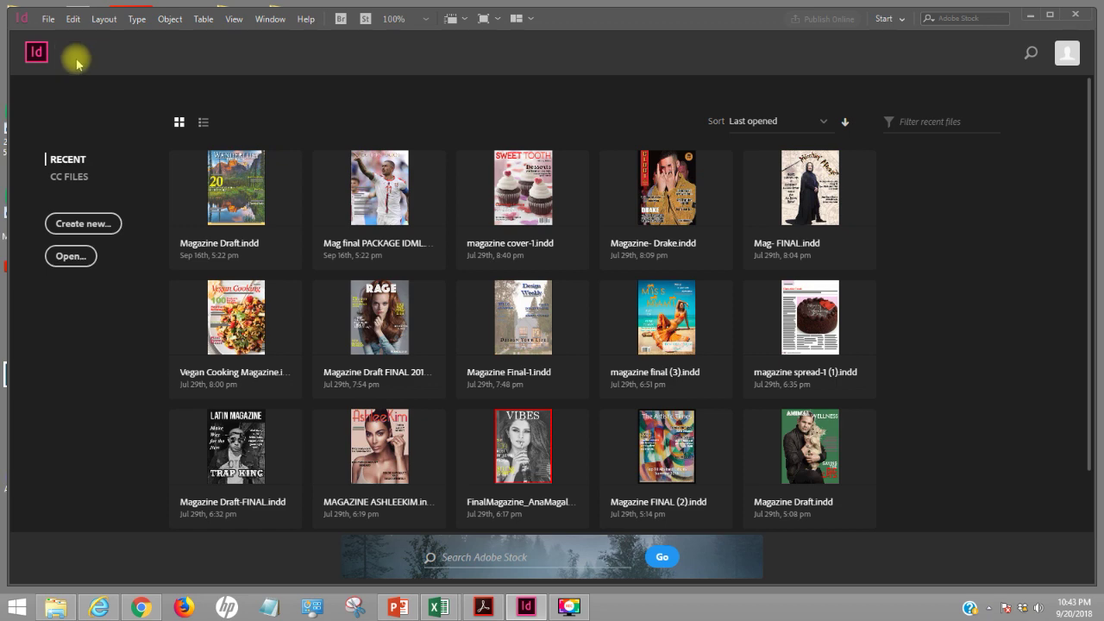
- Show the File > New submenu with its Document, Book and Library choices
click(48, 19)
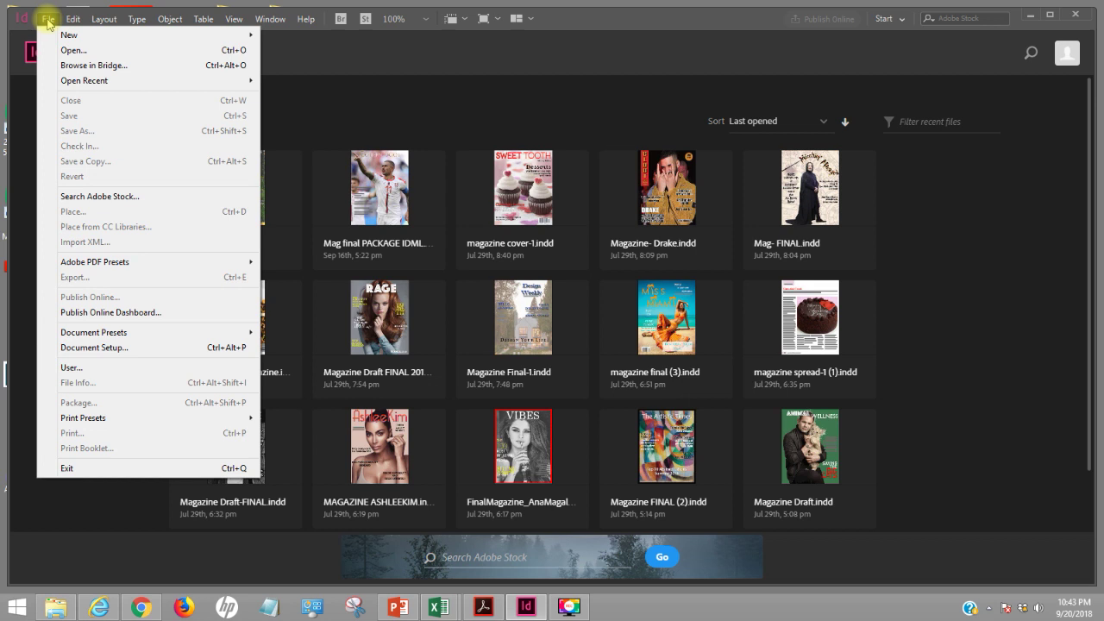
mouse_move(65, 36)
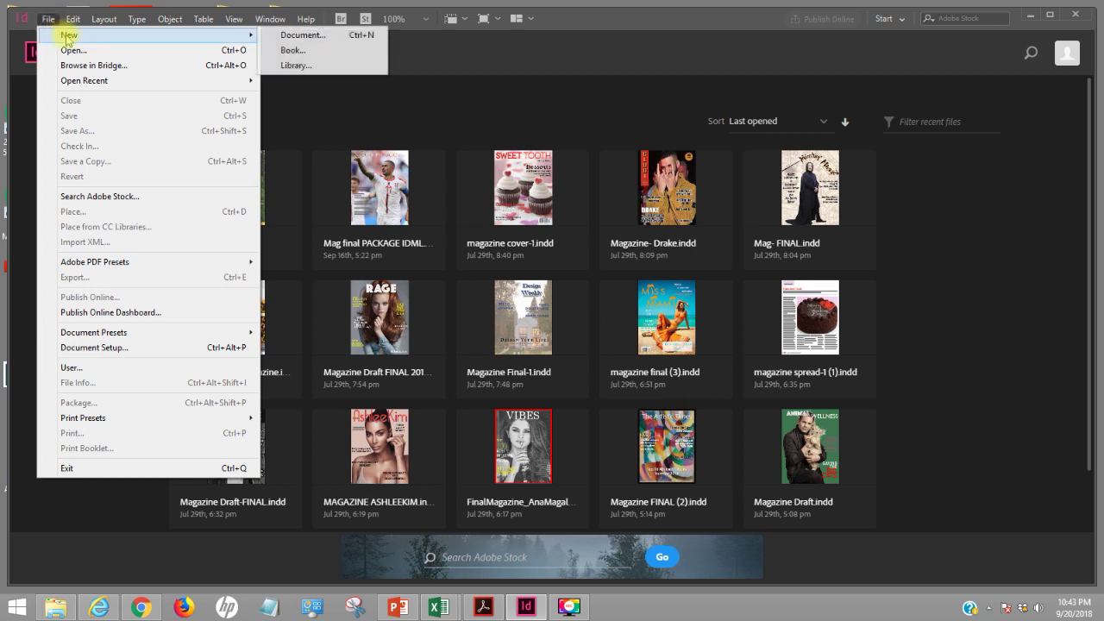
- Start a new Letter print document named 'Color Assignment'
click(315, 36)
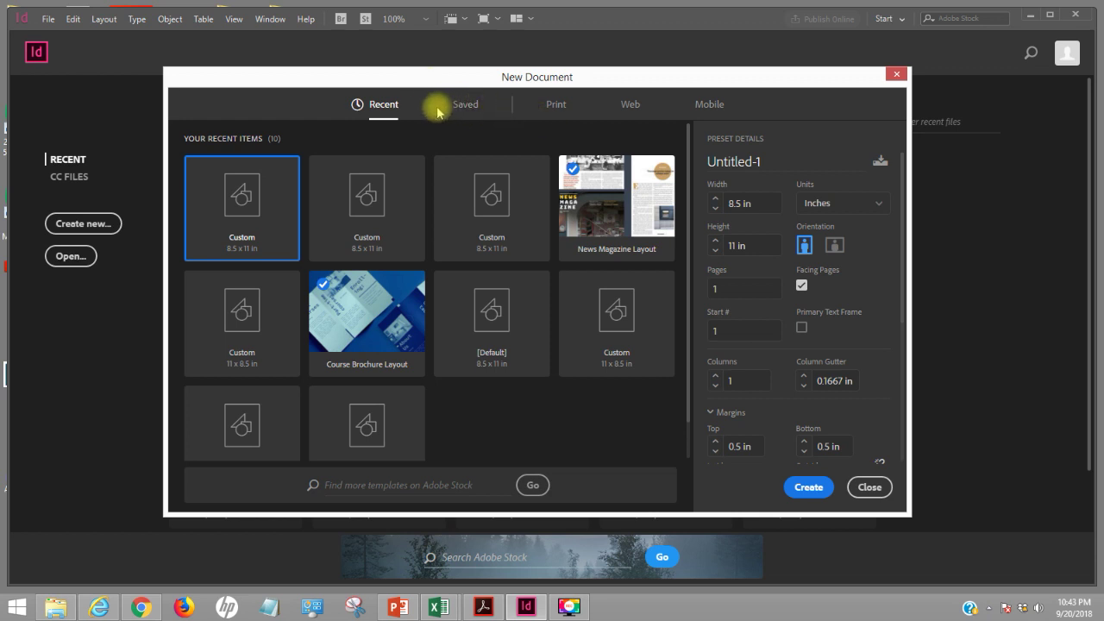
click(554, 107)
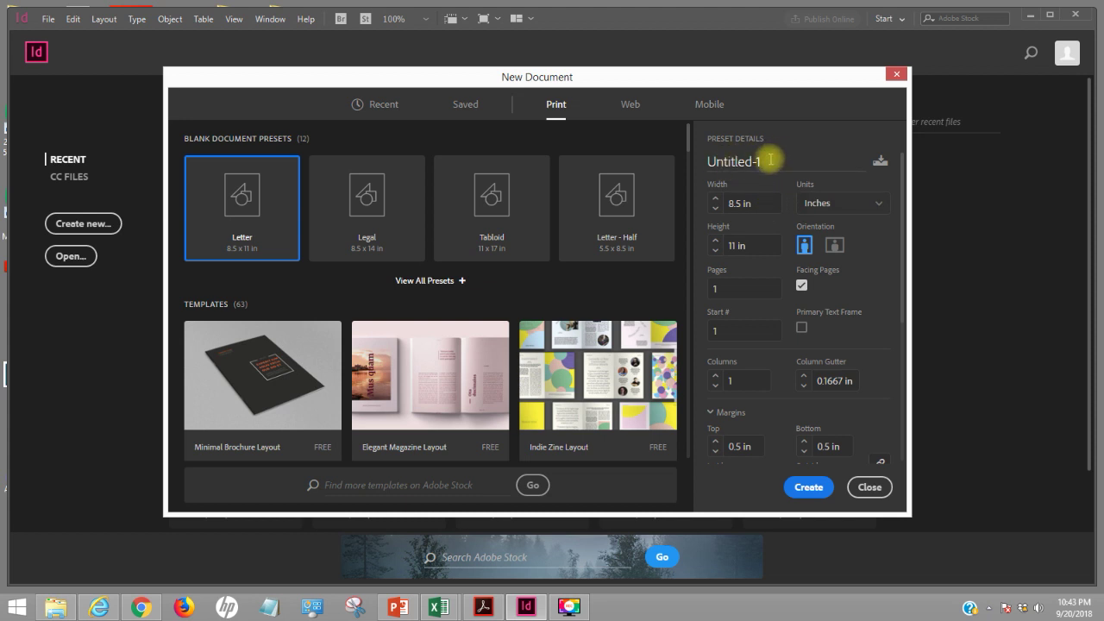
click(775, 161)
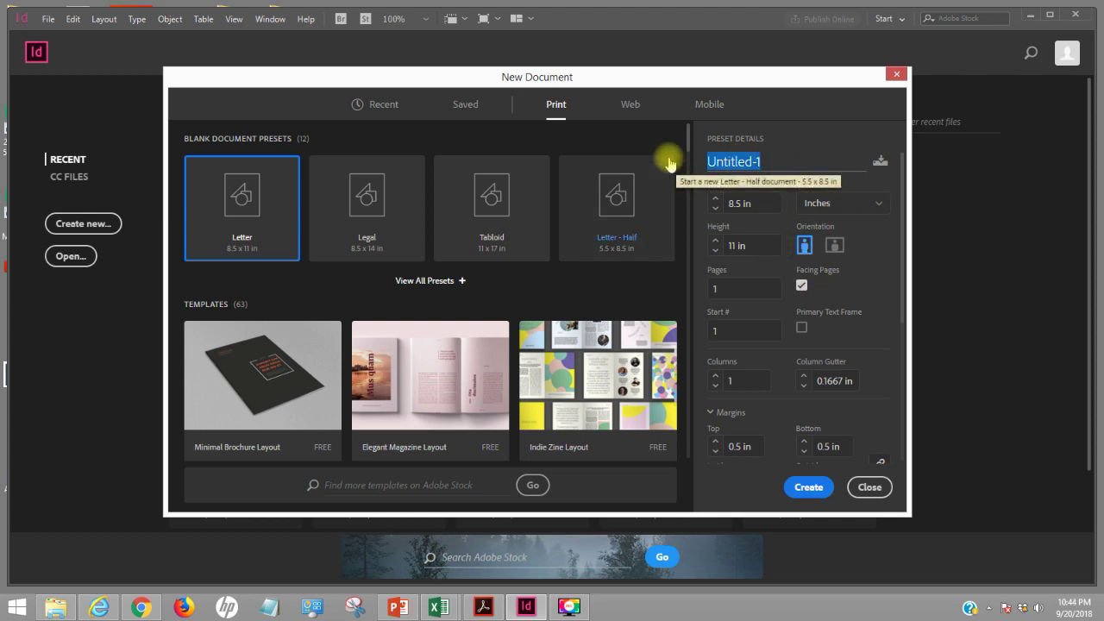
text(Colo)
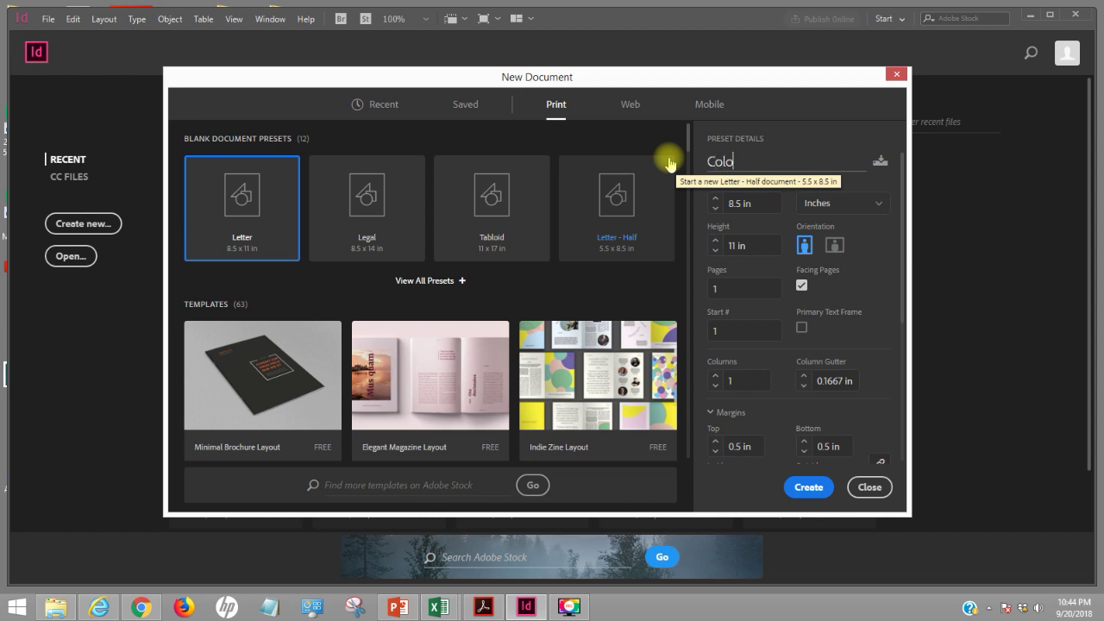
text(r Assignment)
click(750, 203)
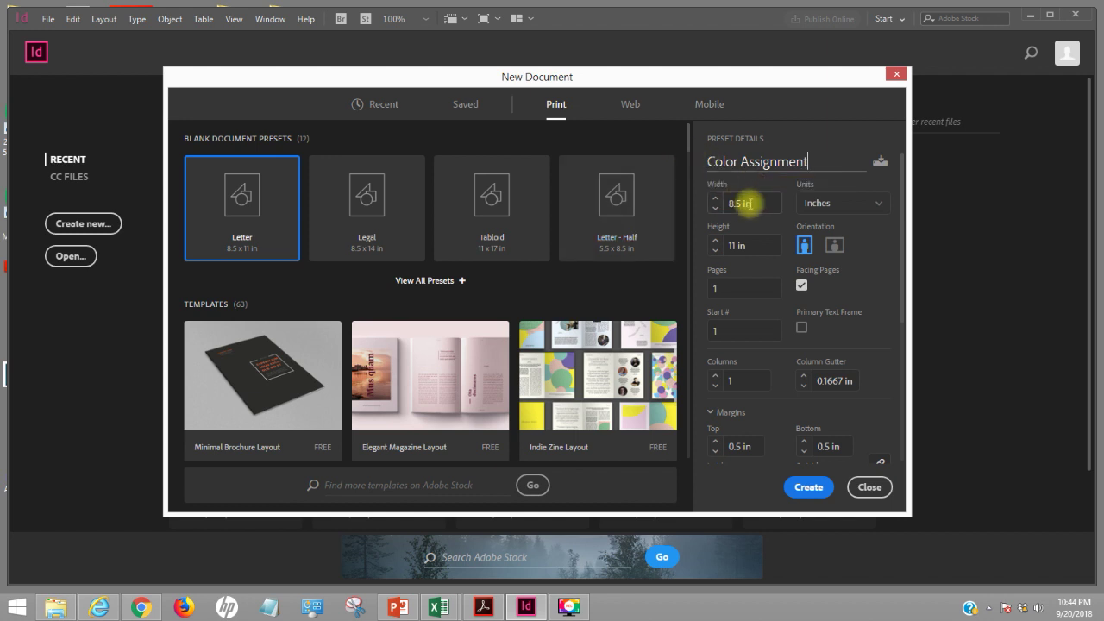
- Keep inches as the unit, turn off Facing Pages, and review the column and margin settings
click(879, 205)
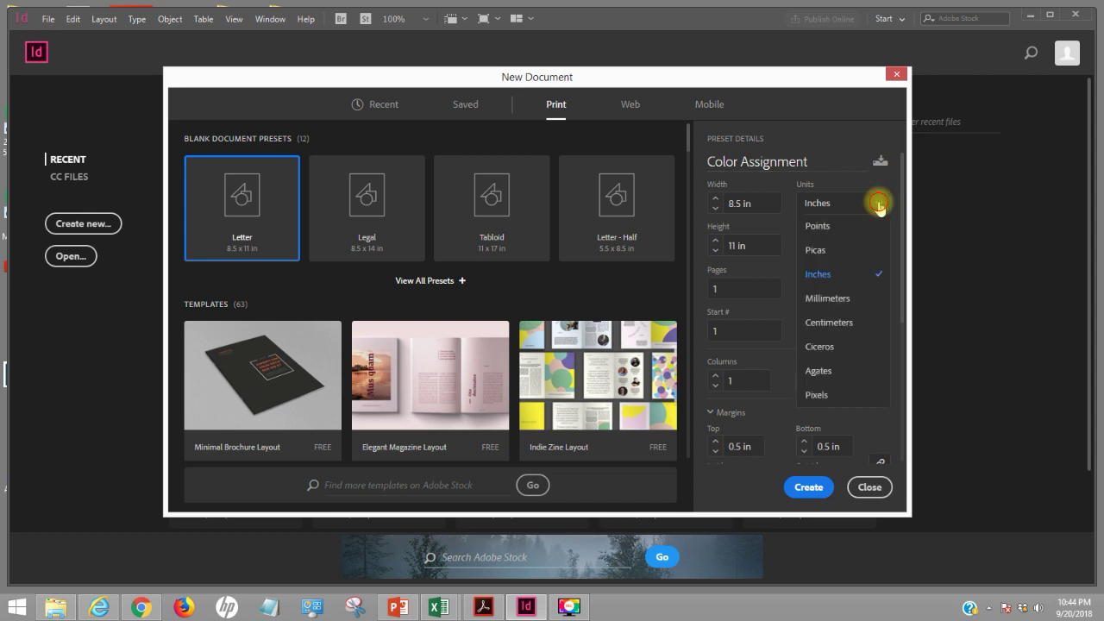
click(878, 204)
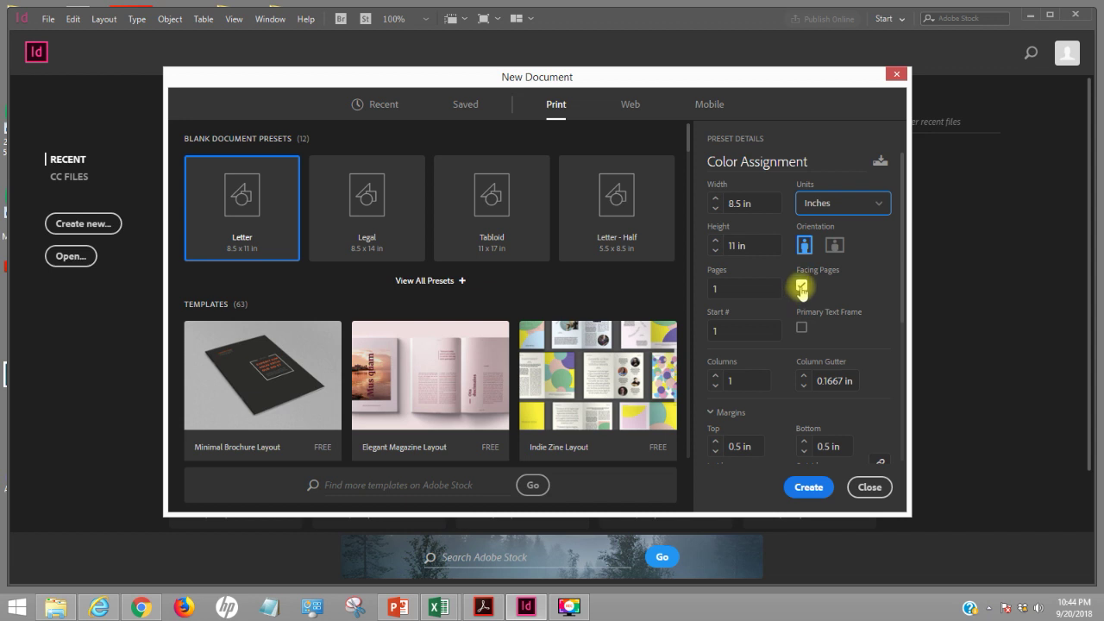
click(801, 287)
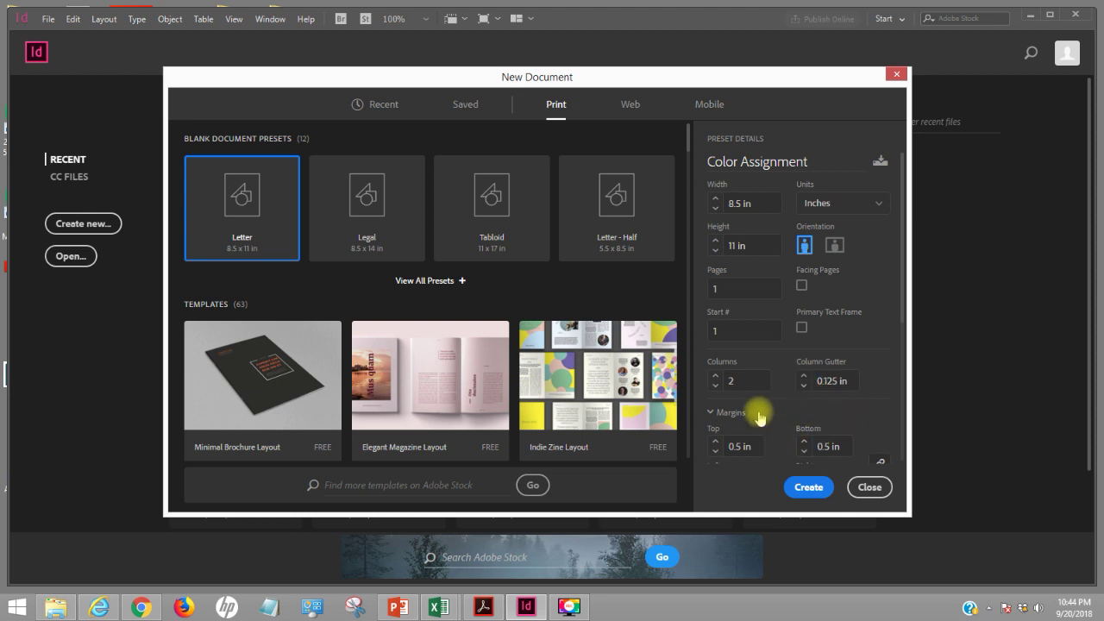
scroll(860, 454, down, 1)
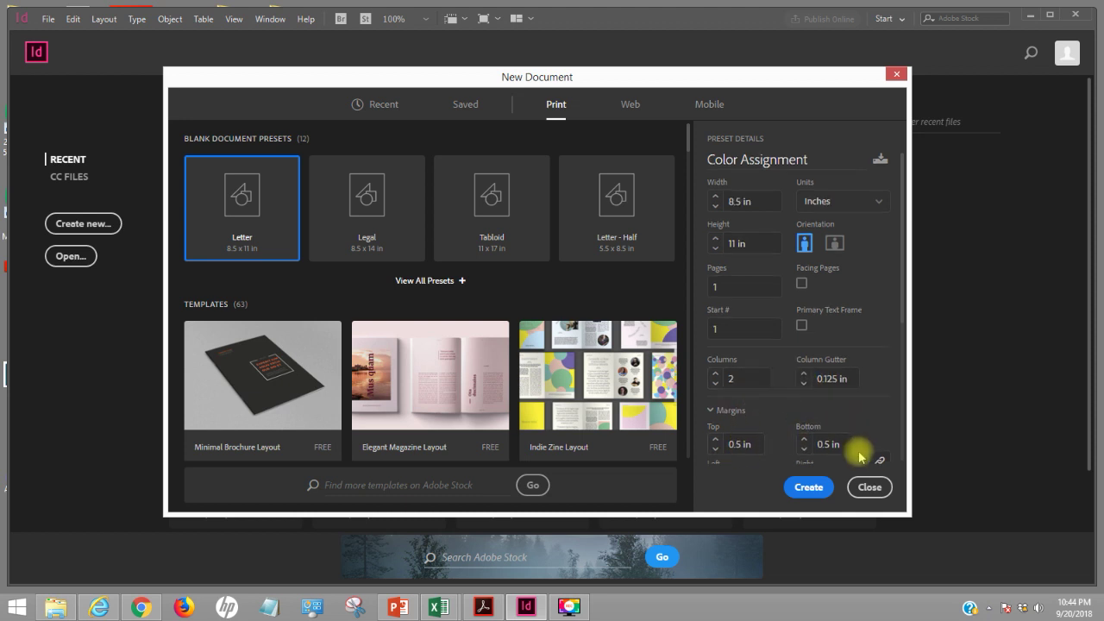
scroll(858, 453, down, 3)
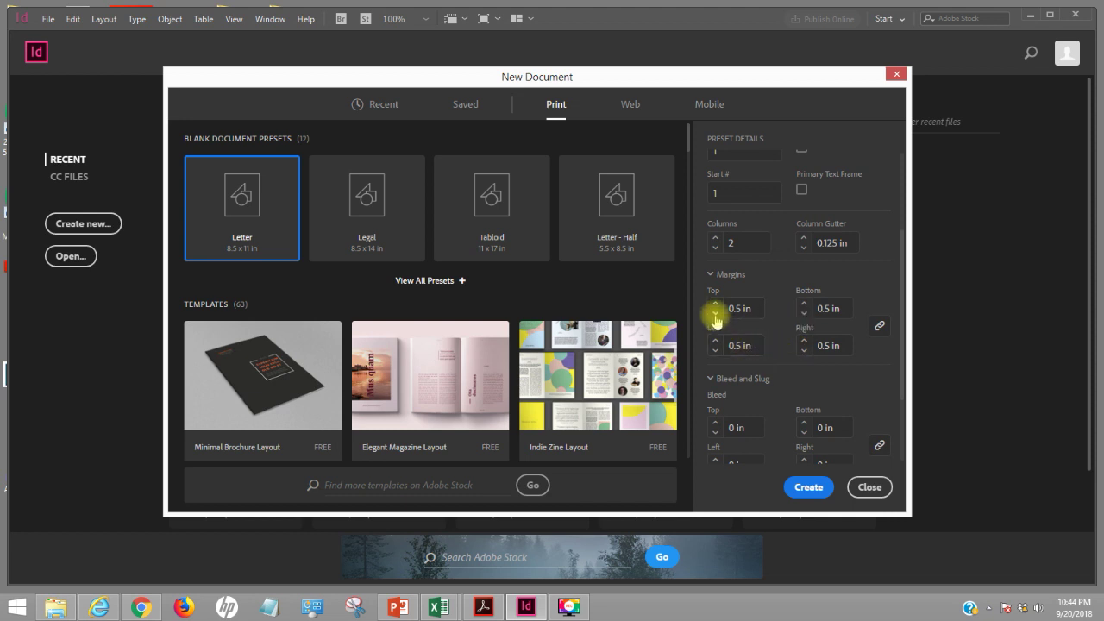
scroll(749, 385, down, 2)
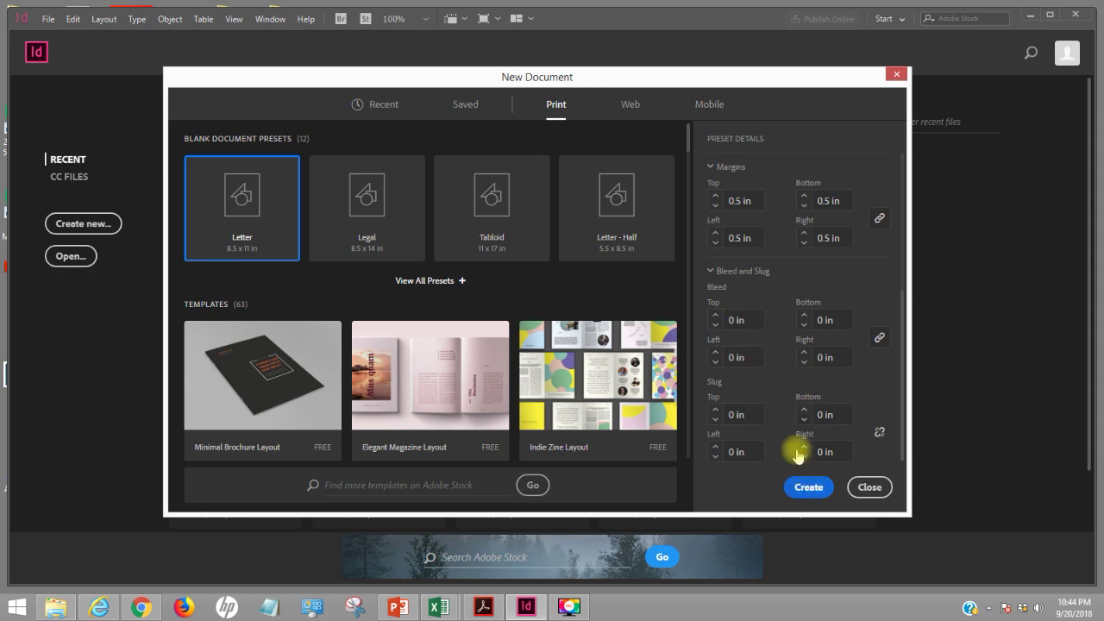
- Create the document, then add 2 rows of guides fitted to the margins
click(815, 488)
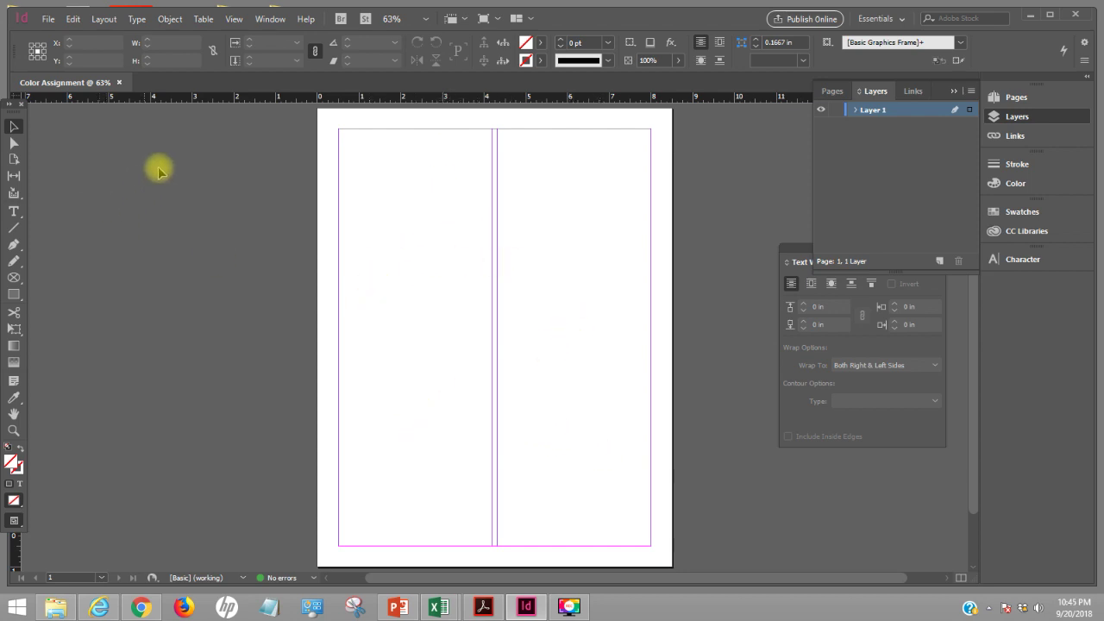
click(114, 22)
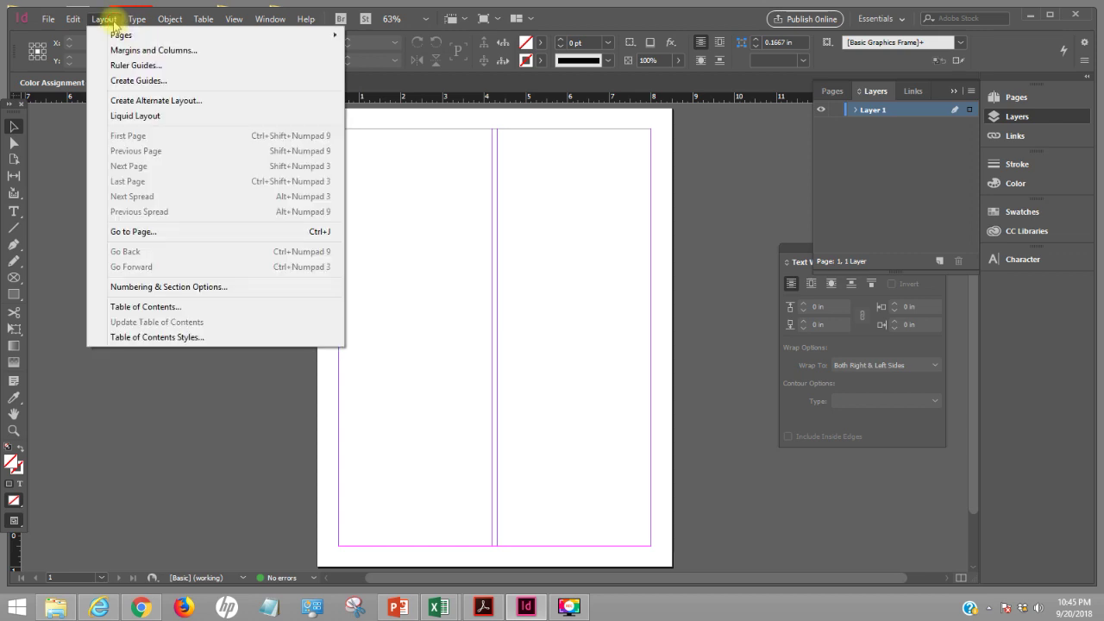
click(147, 81)
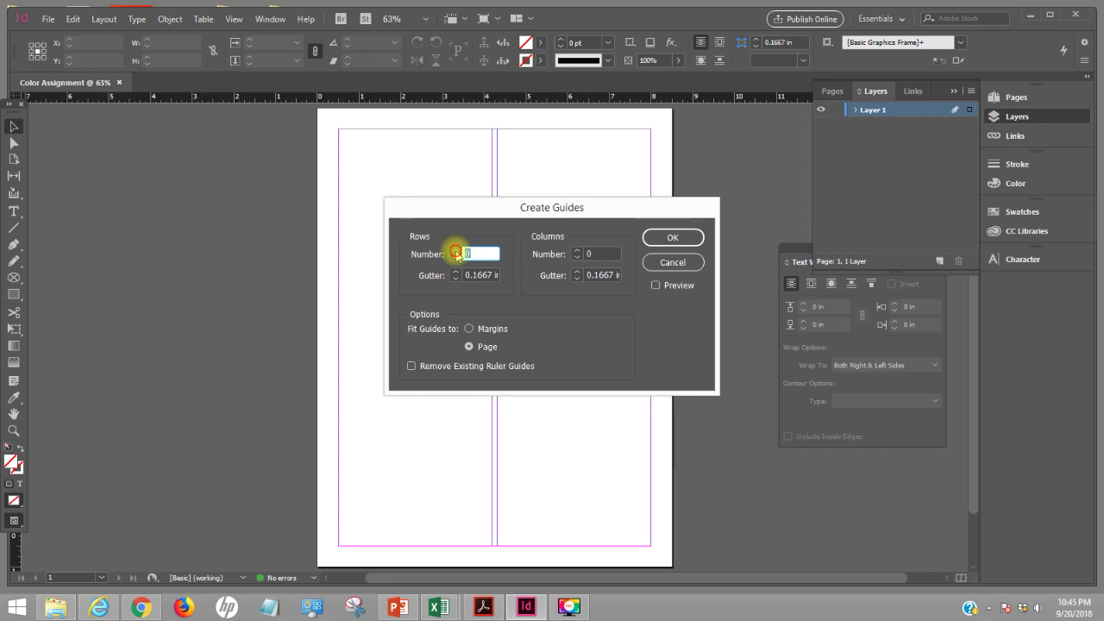
text(2)
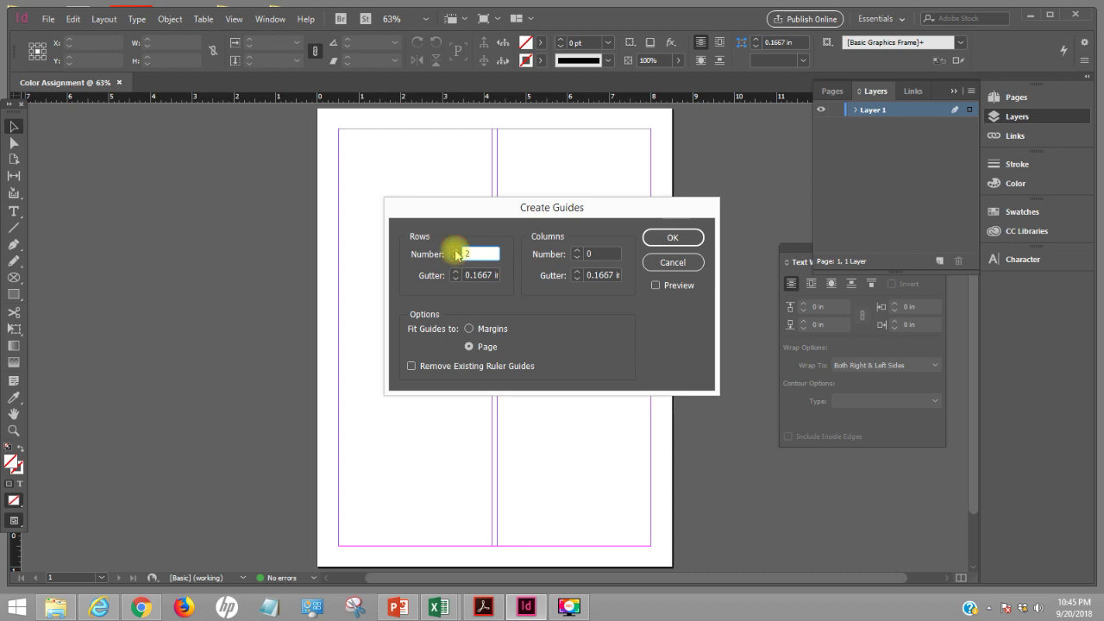
click(656, 286)
drag(590, 217, 888, 189)
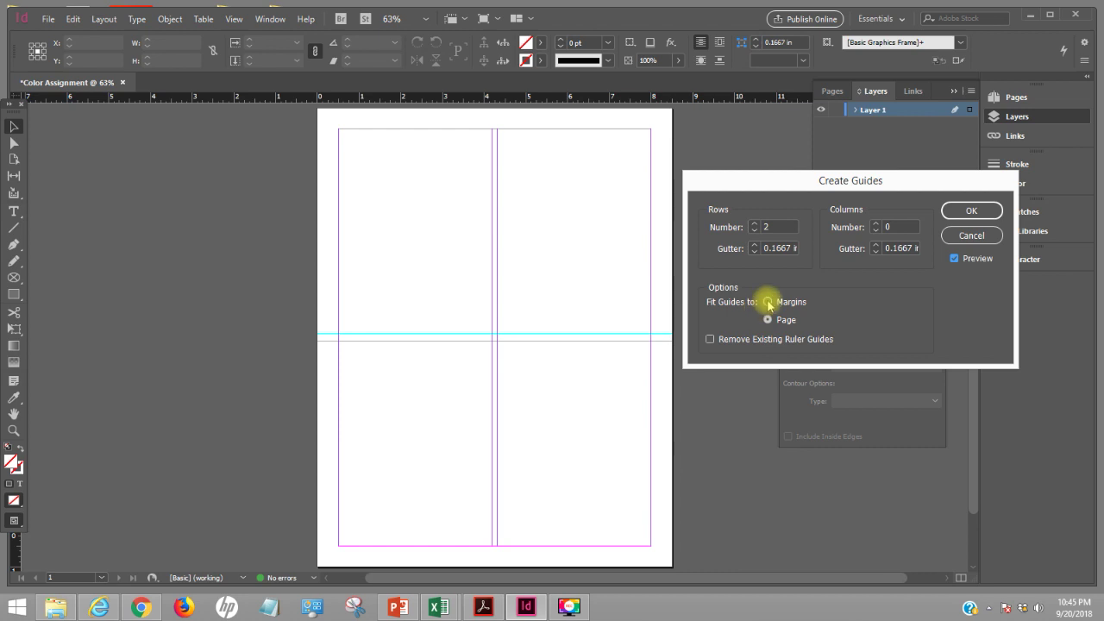
click(768, 302)
click(967, 212)
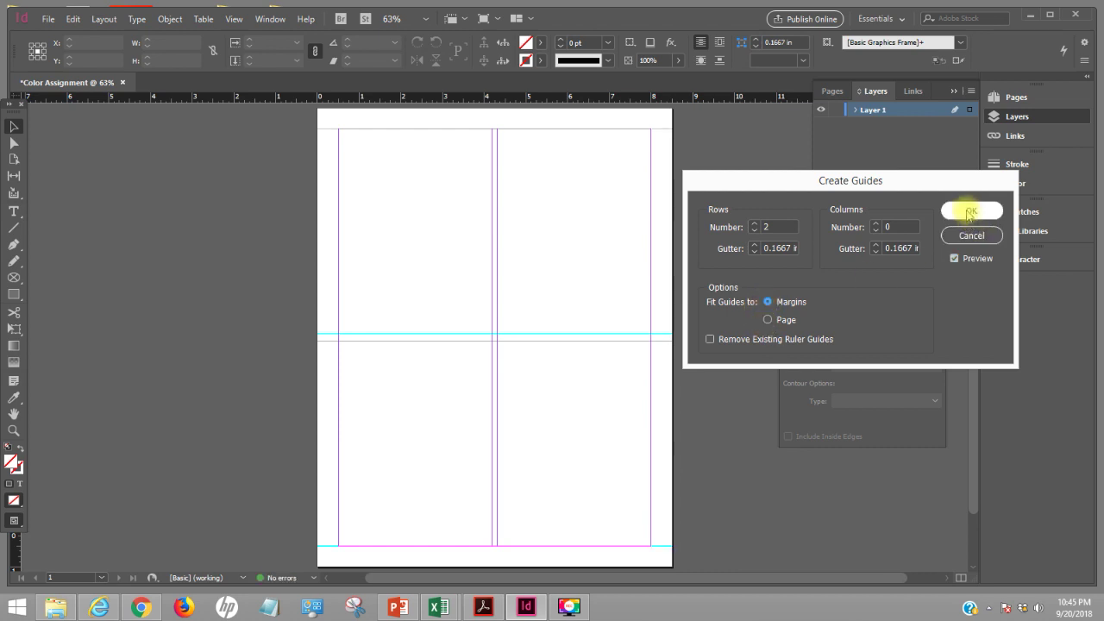
click(103, 19)
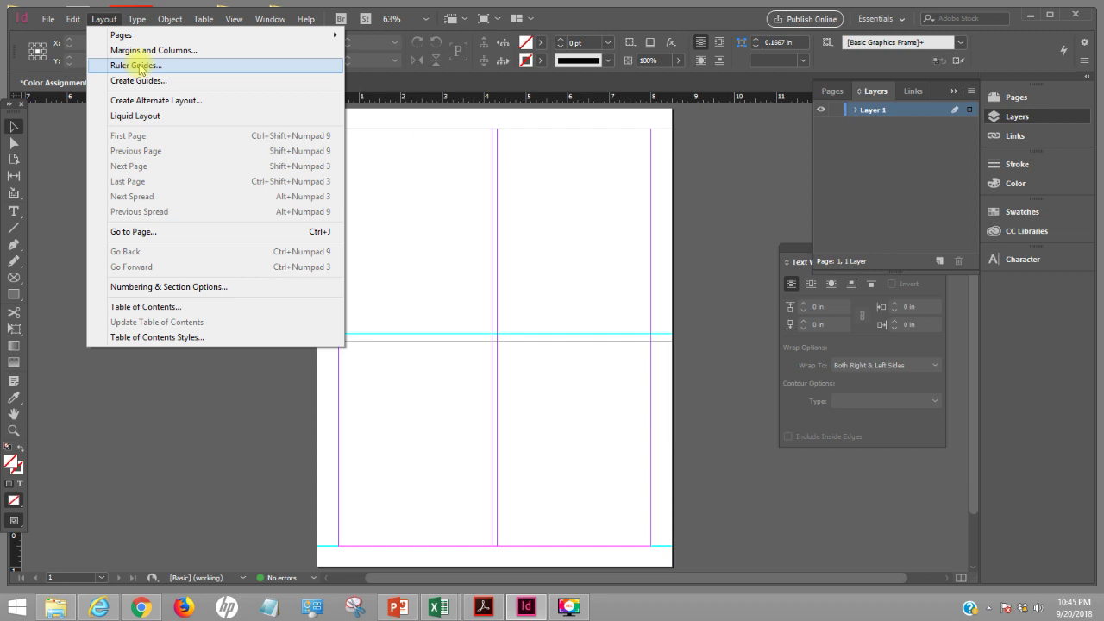
- Draw three stacked rectangle frames across the left column's top quarter and select the middle one
click(13, 126)
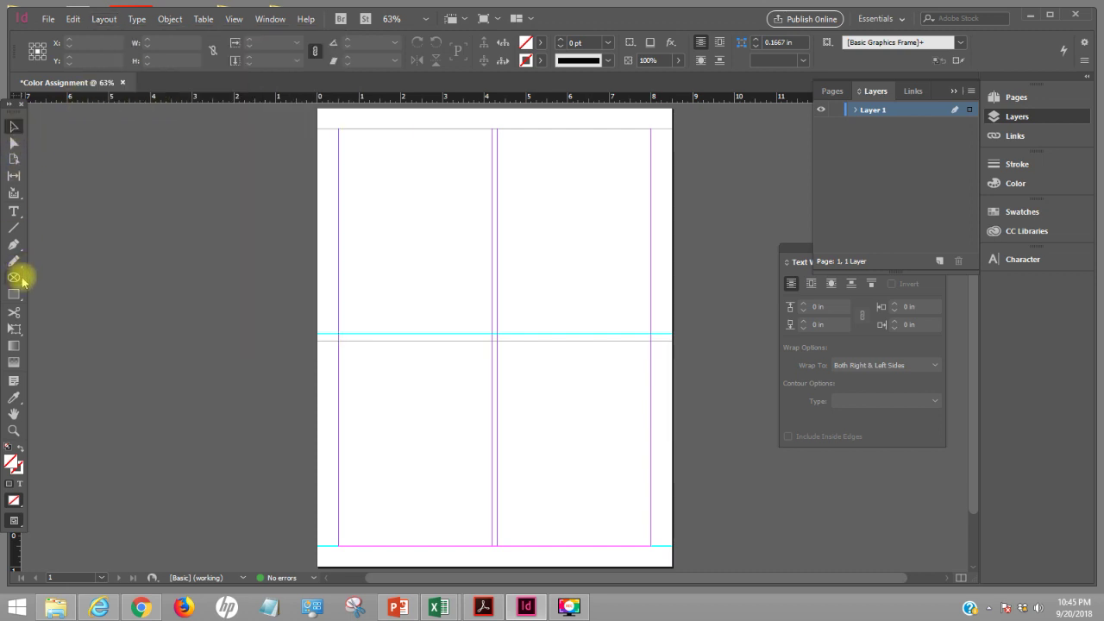
click(14, 294)
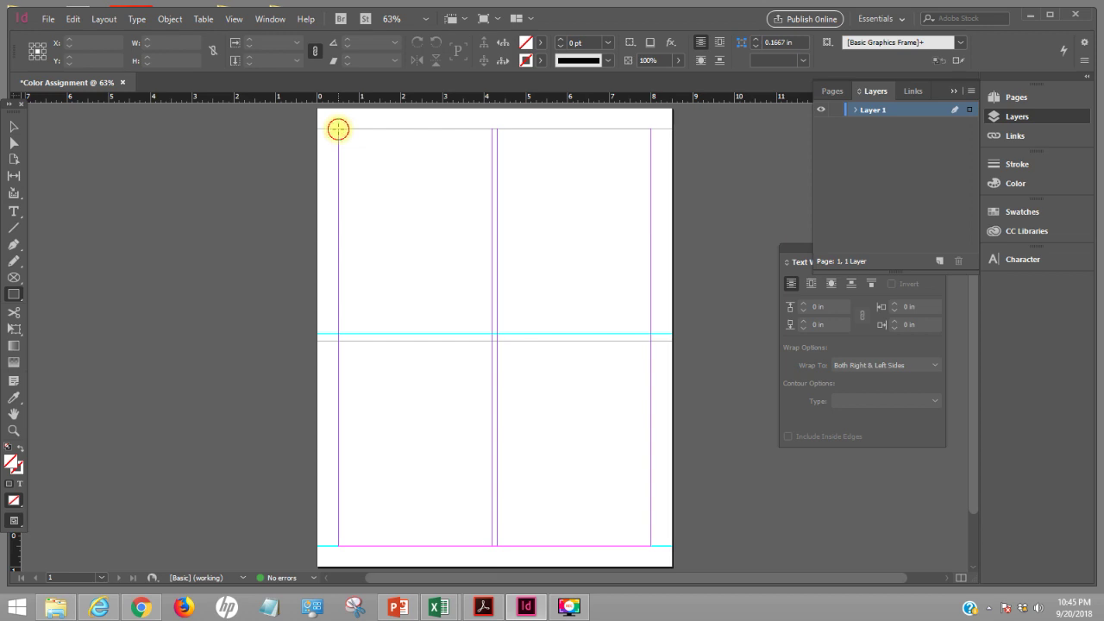
drag(339, 130, 492, 248)
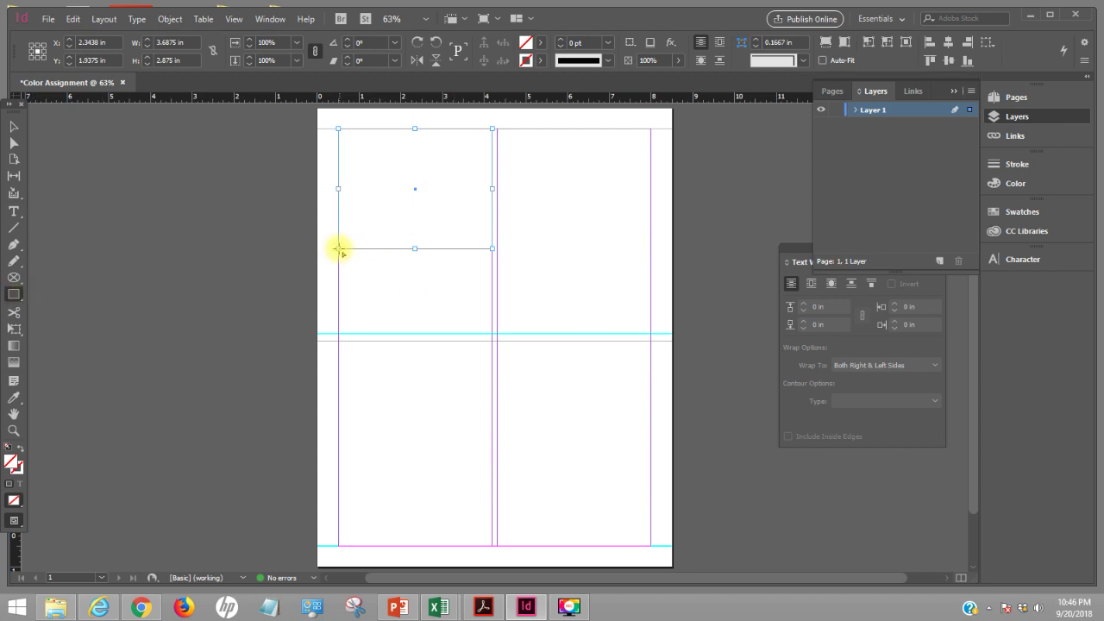
drag(338, 249, 491, 299)
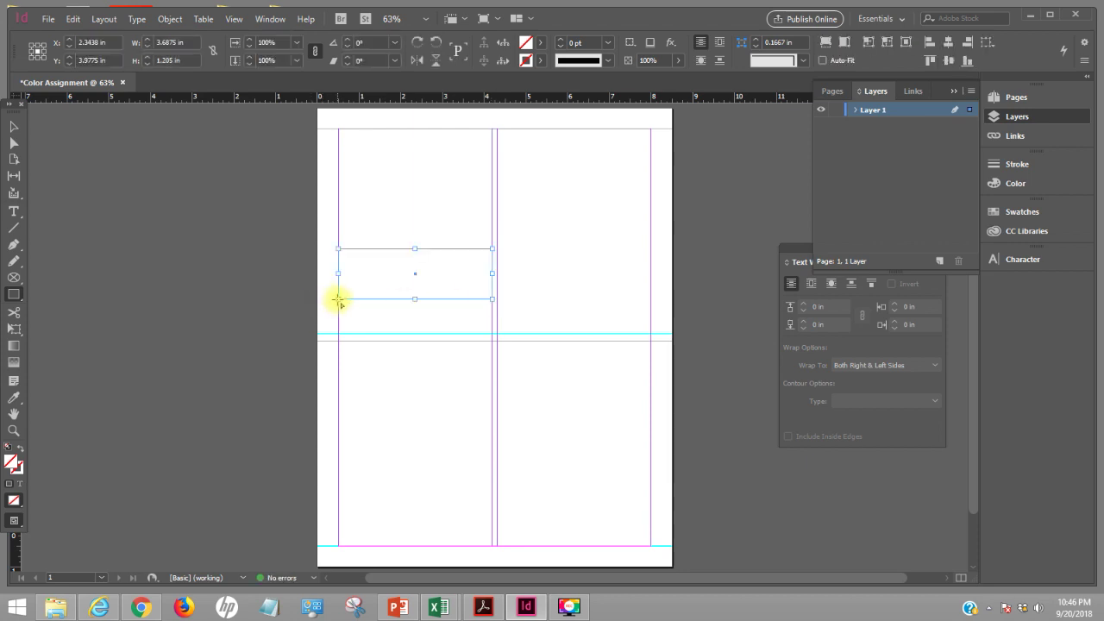
drag(338, 300, 496, 335)
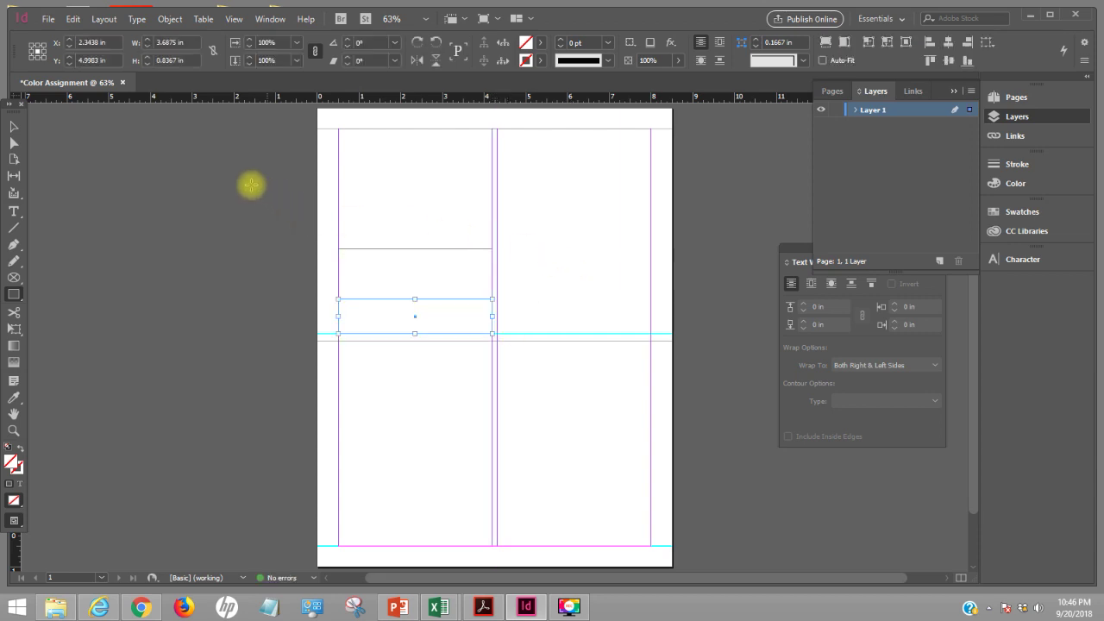
click(14, 126)
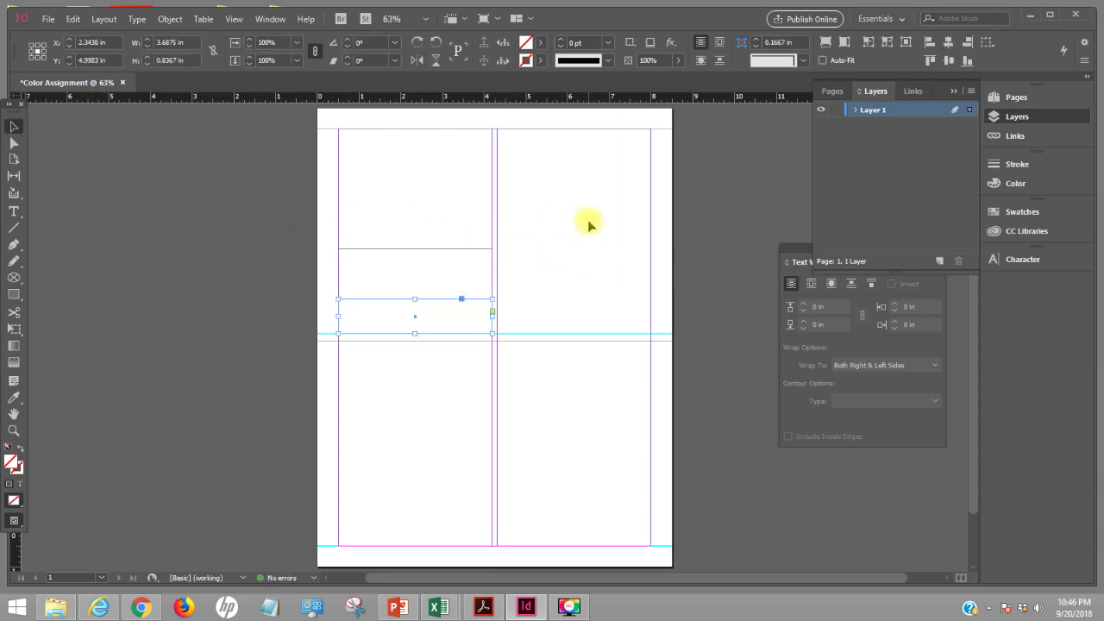
click(507, 217)
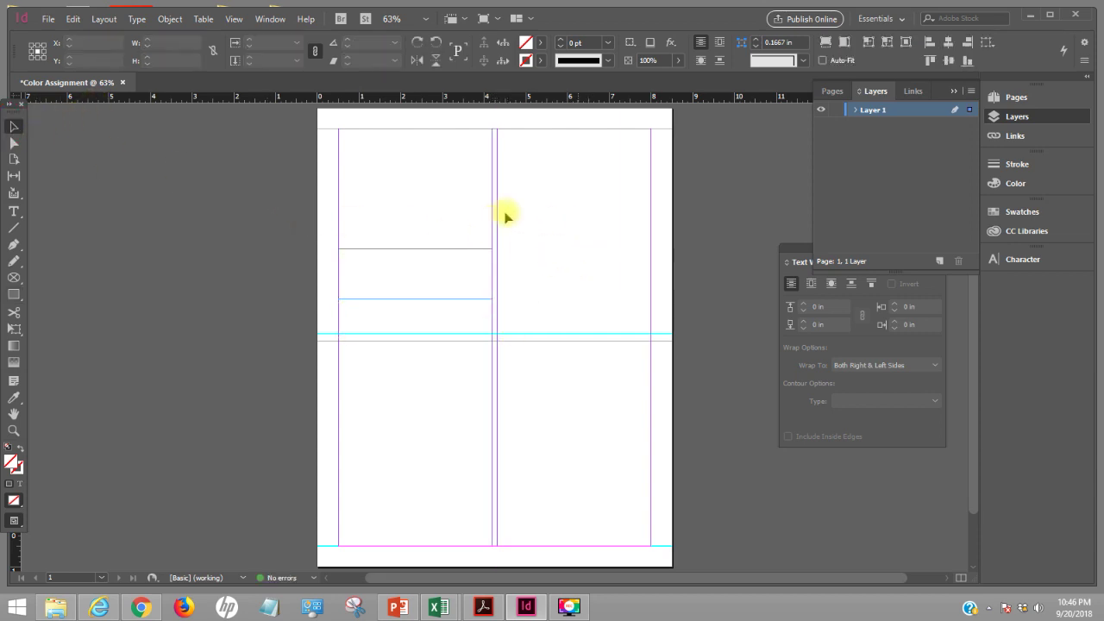
click(449, 250)
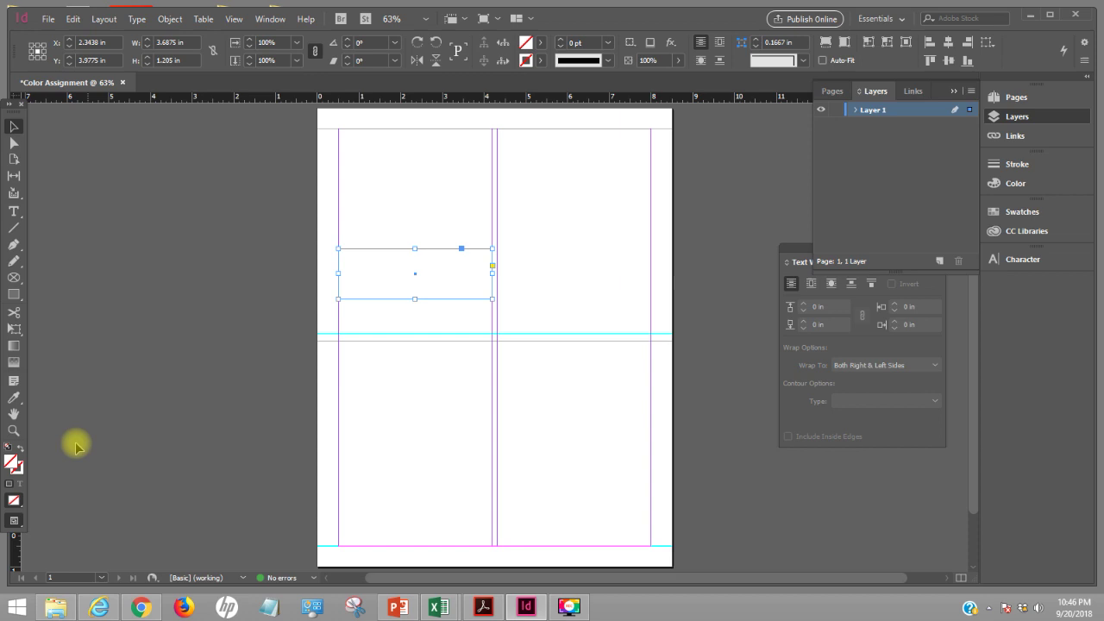
- Fill the middle frame with blue #234ae5
click(12, 463)
double_click(12, 463)
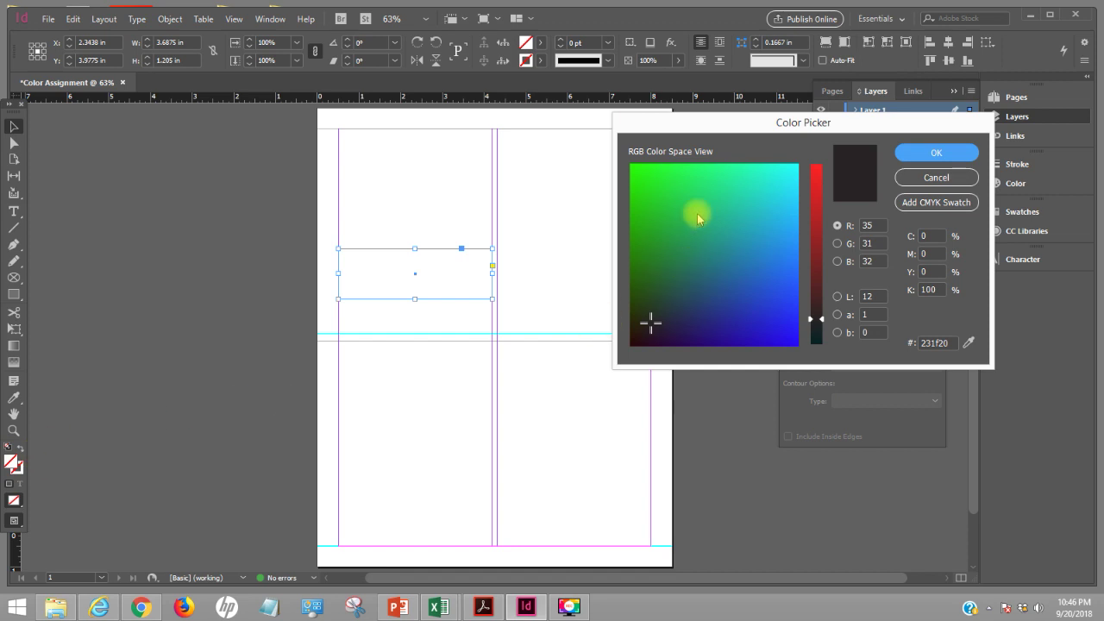
click(777, 284)
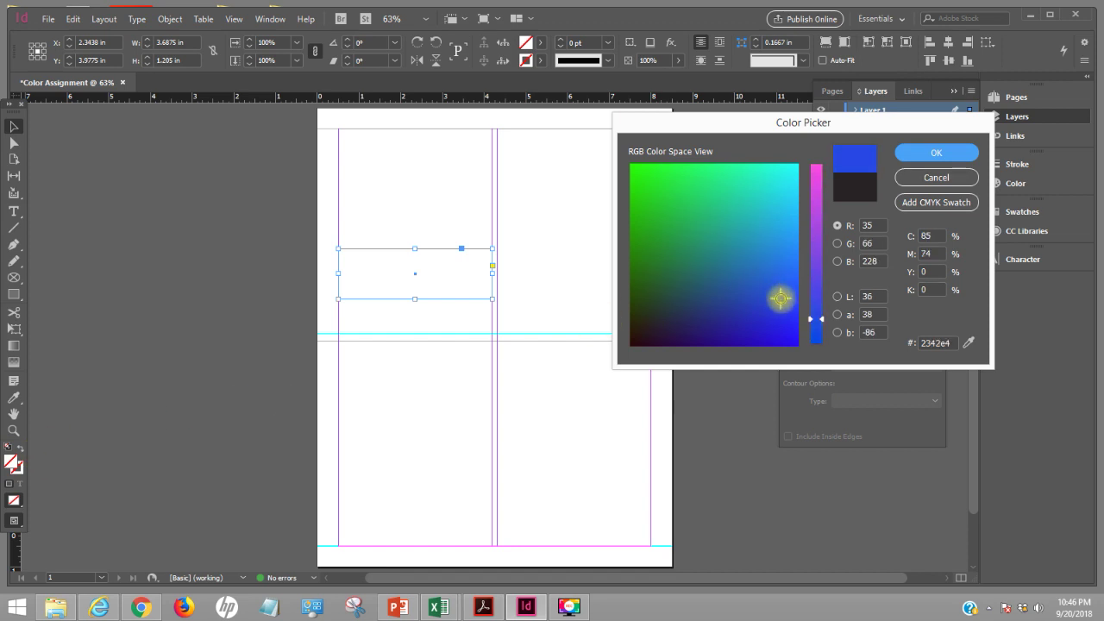
drag(779, 299, 780, 294)
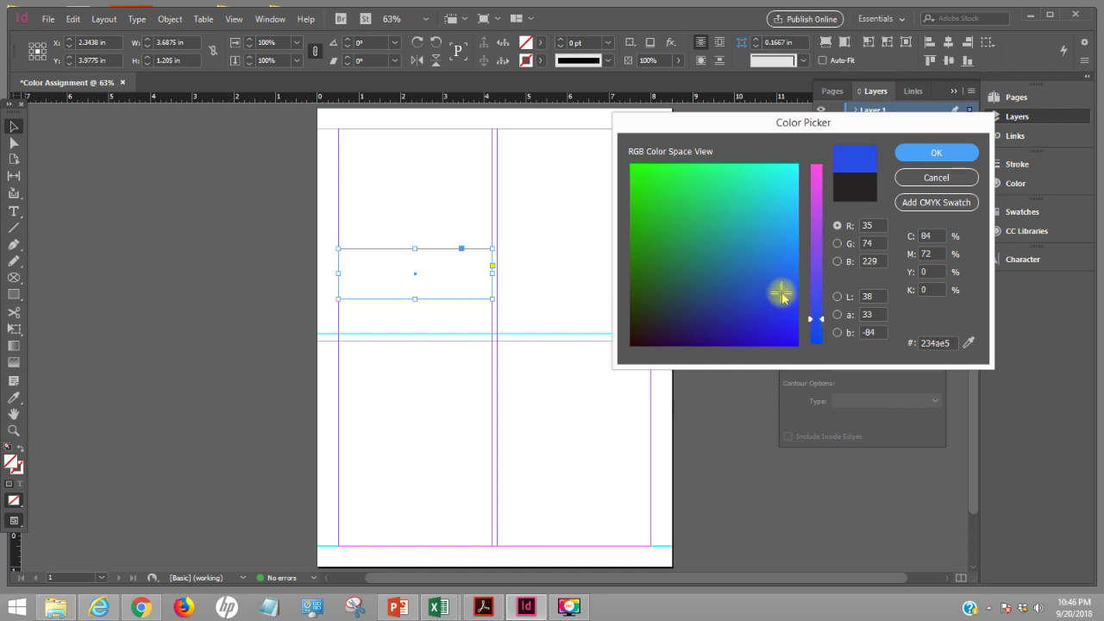
click(938, 155)
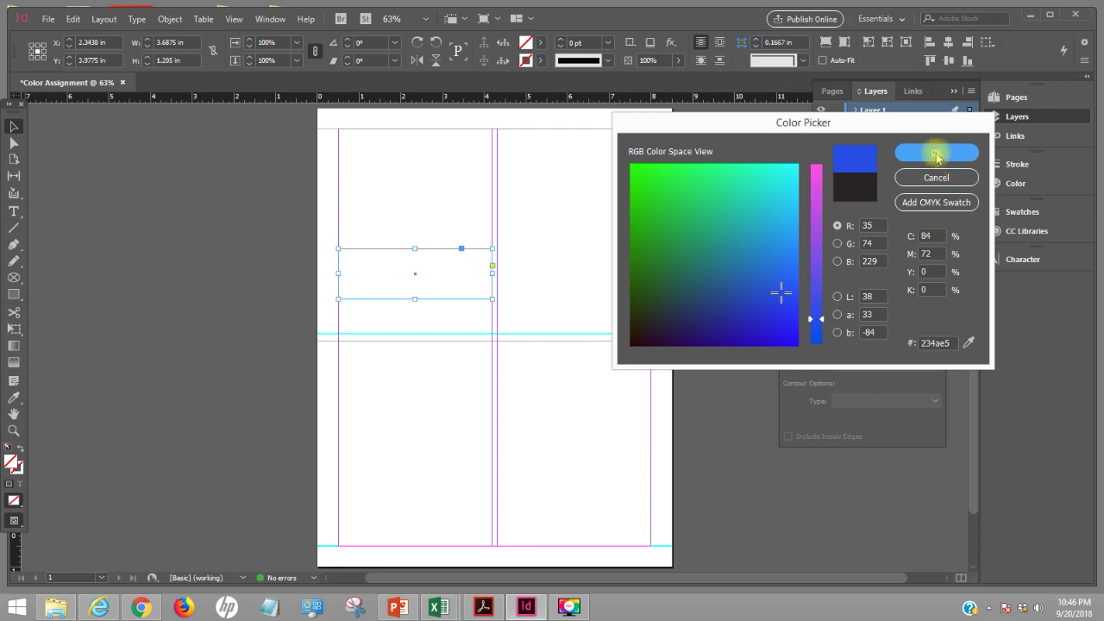
click(937, 154)
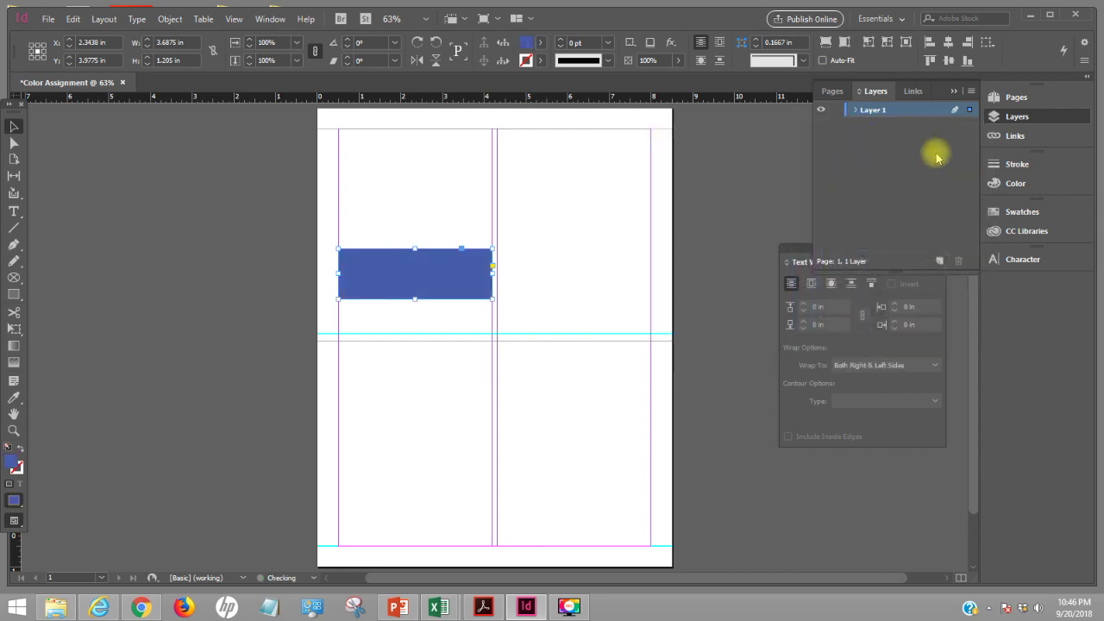
click(374, 131)
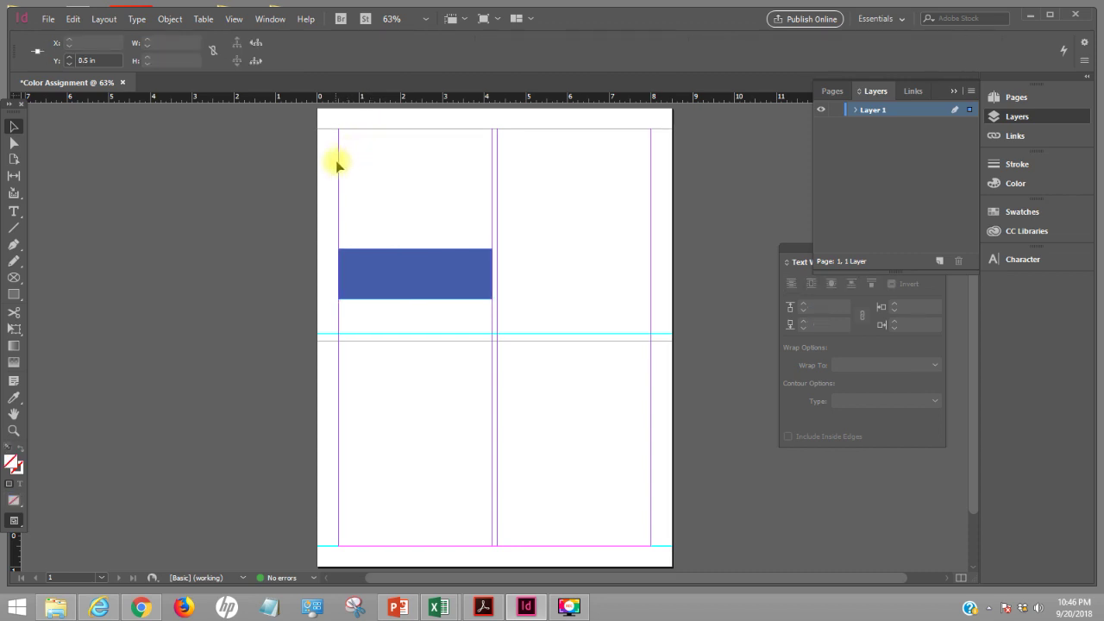
- Fill the top frame with orange
click(339, 164)
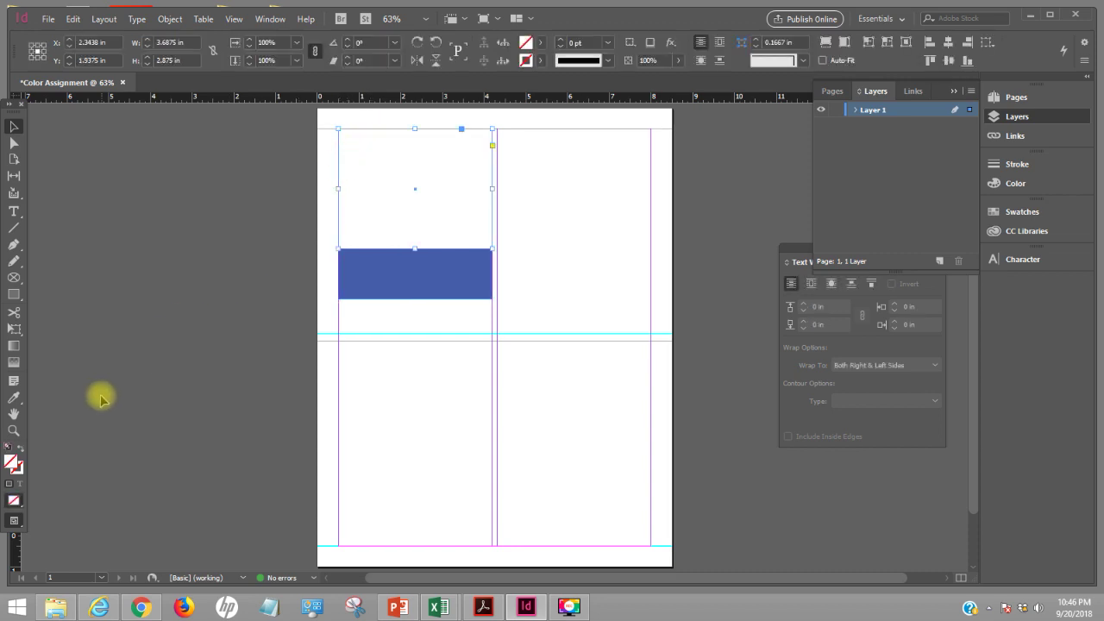
double_click(10, 464)
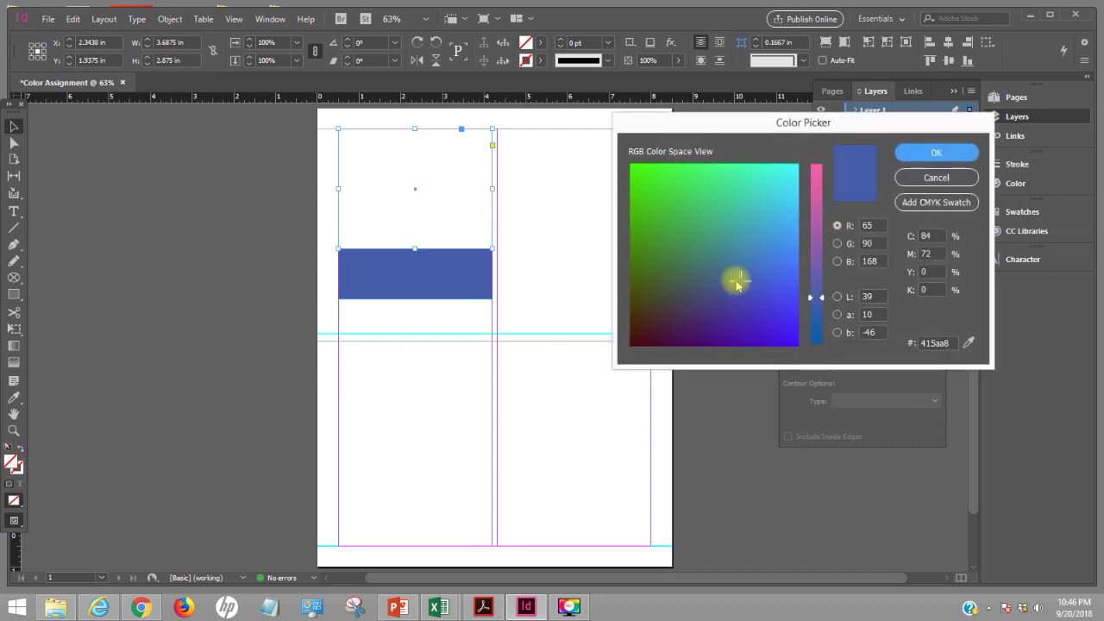
click(671, 306)
mouse_move(638, 305)
mouse_down()
mouse_move(646, 202)
mouse_move(647, 273)
mouse_up()
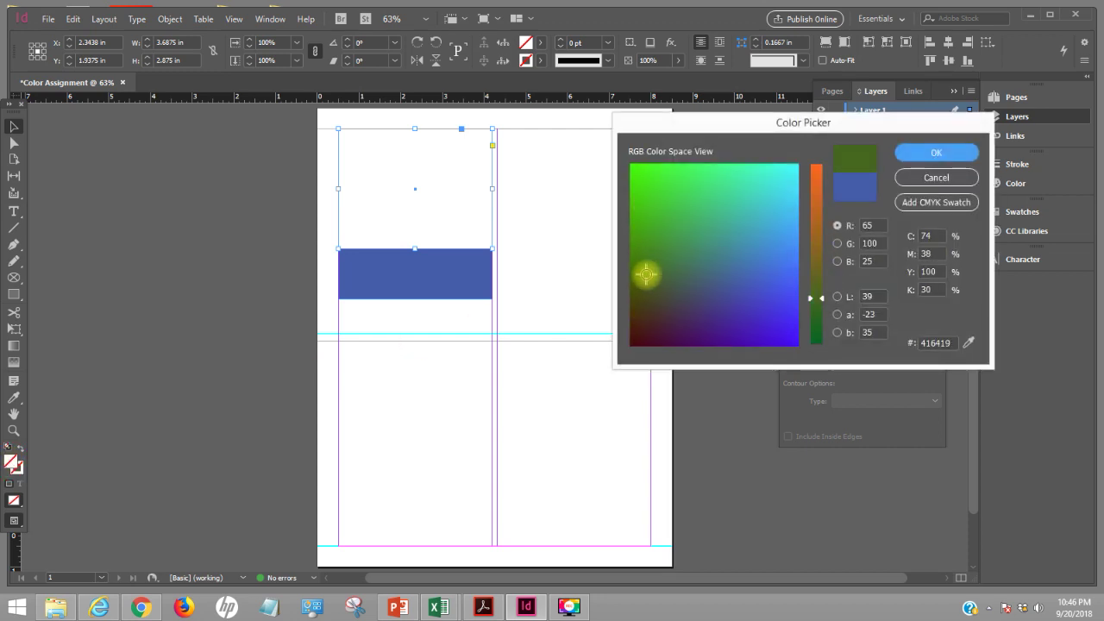
mouse_move(828, 297)
mouse_down()
mouse_move(822, 171)
mouse_move(822, 194)
mouse_up()
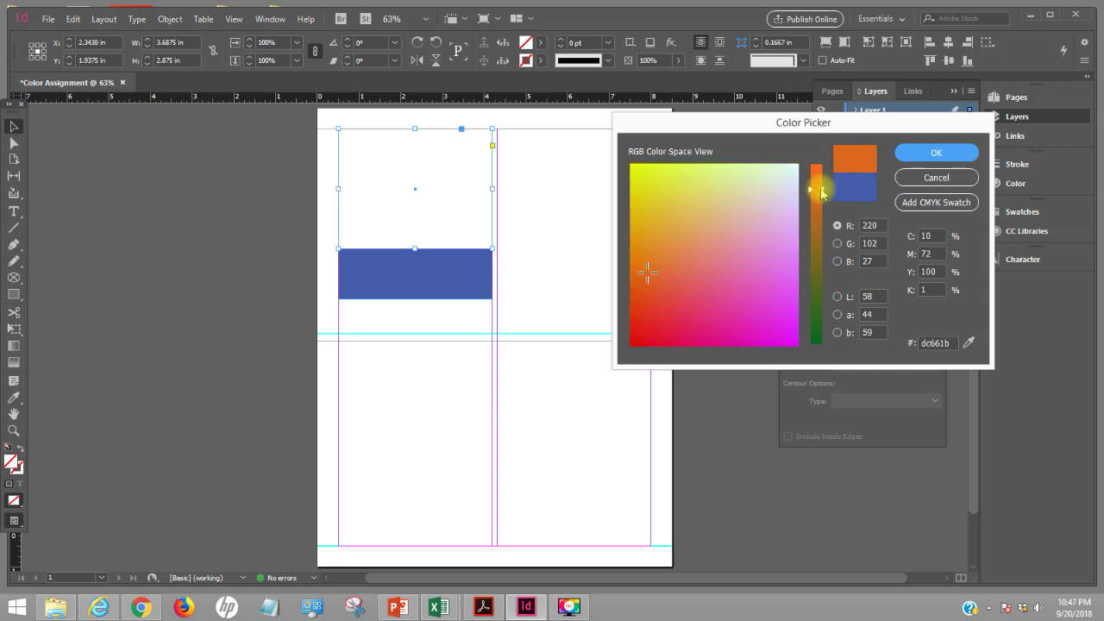
click(932, 156)
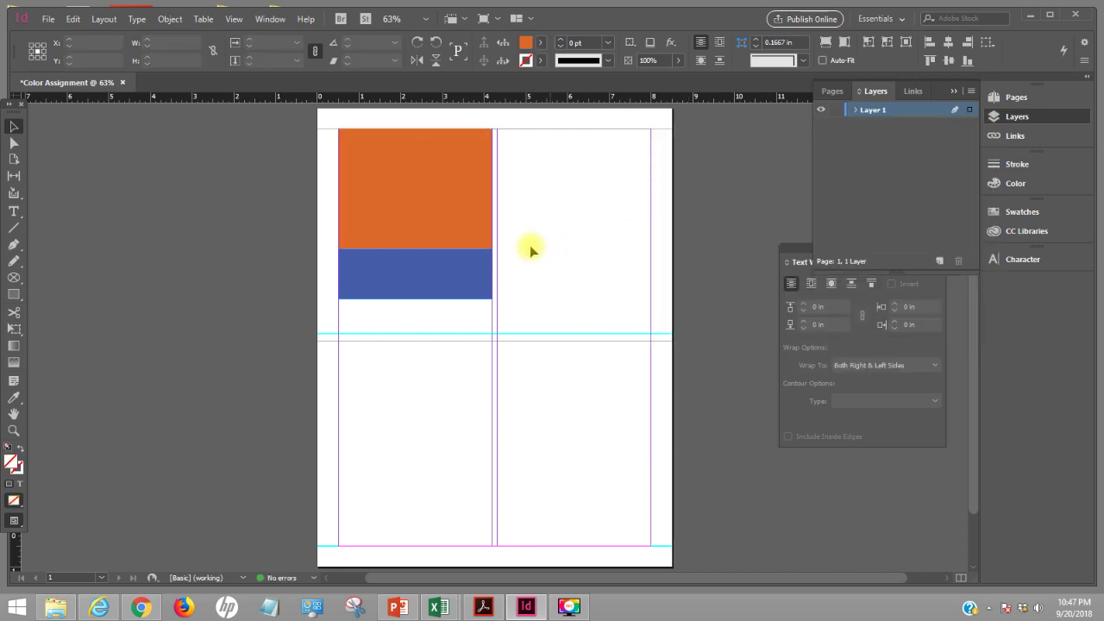
click(531, 250)
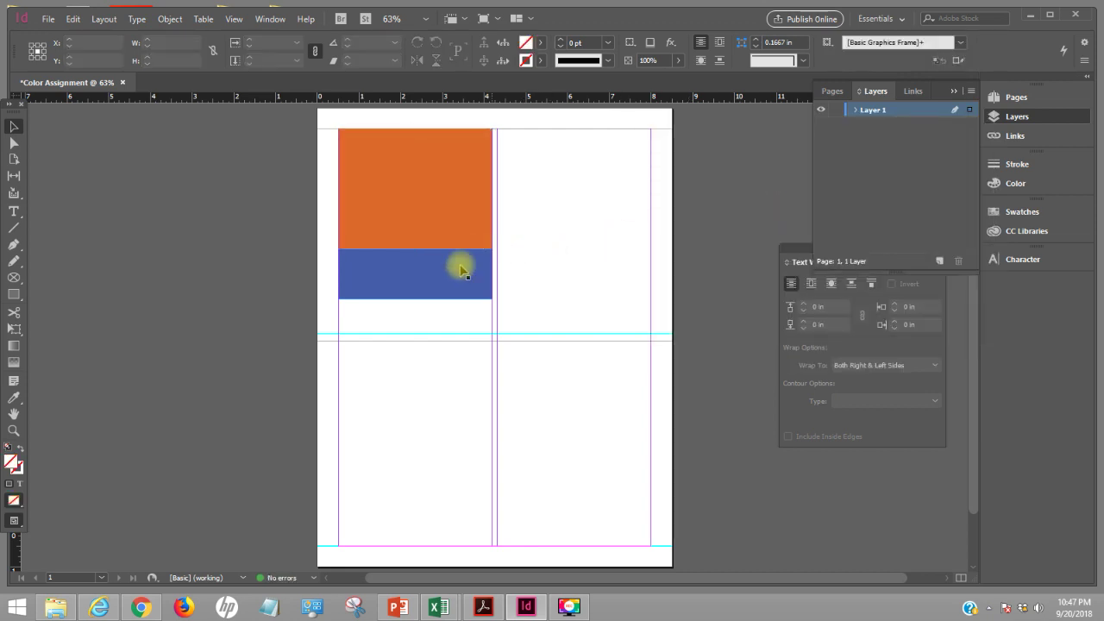
- Fill the bottom frame with light blue #3bd3ec
click(344, 334)
click(337, 321)
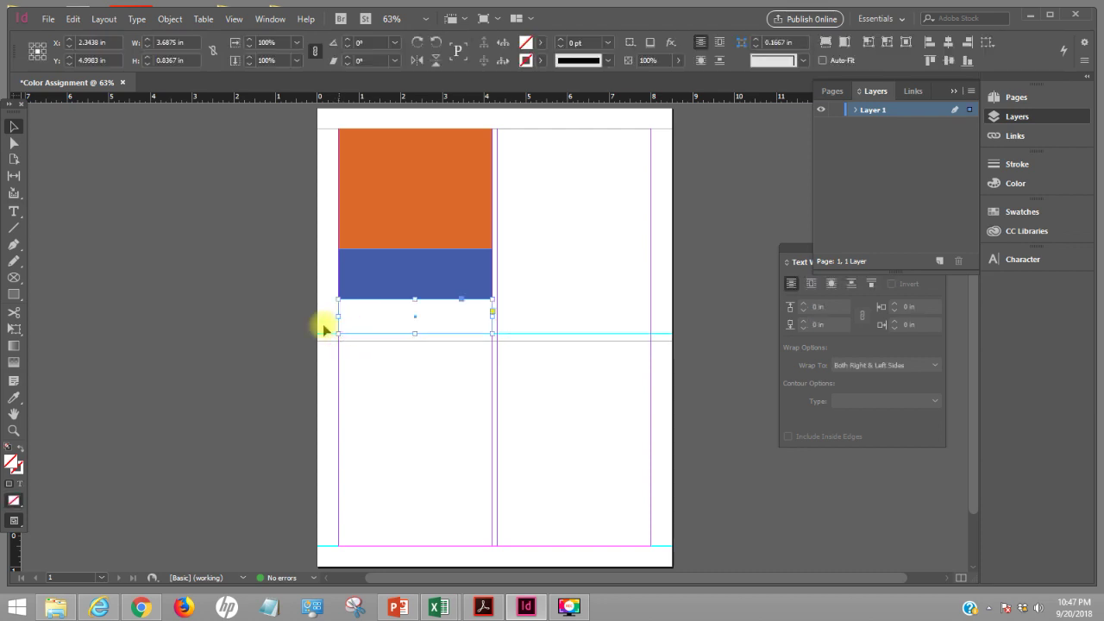
double_click(13, 462)
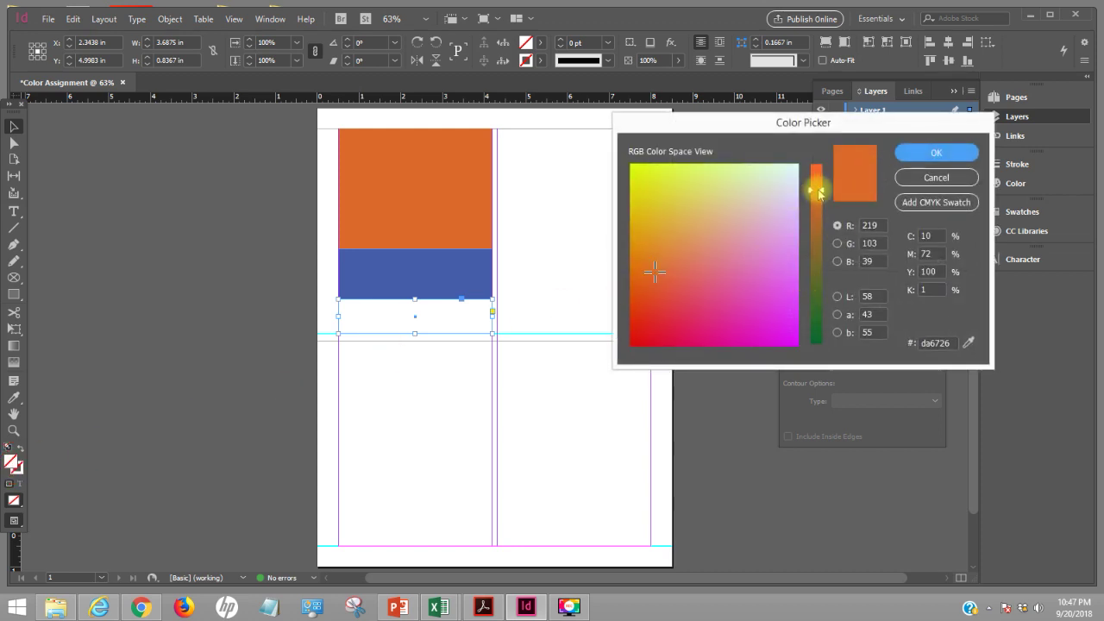
drag(819, 194, 837, 308)
drag(772, 237, 793, 216)
click(933, 153)
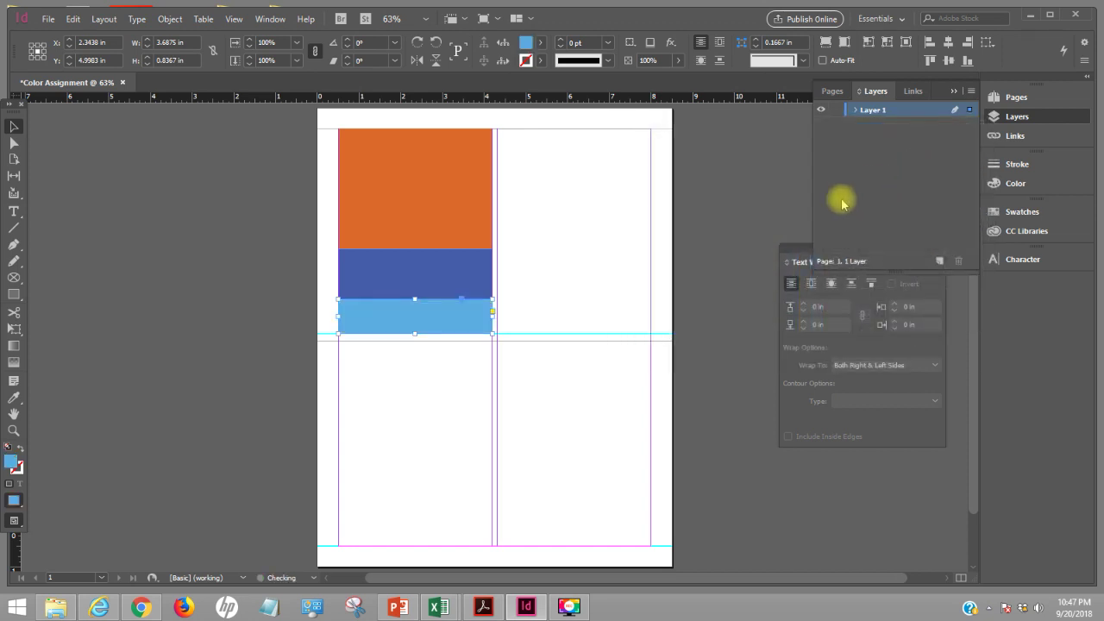
click(545, 249)
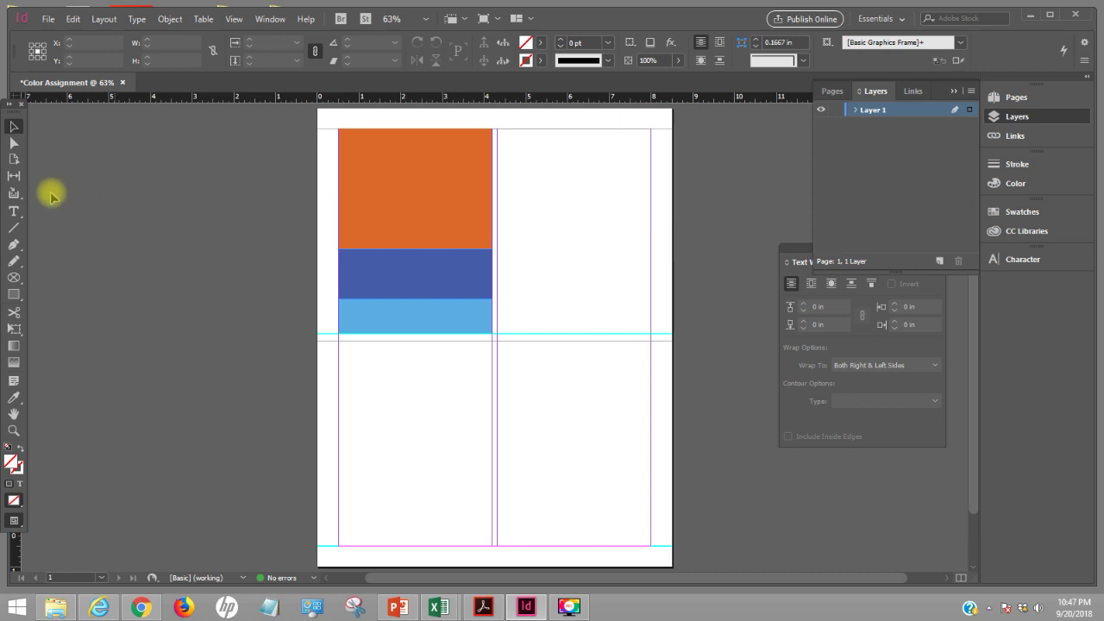
key(t)
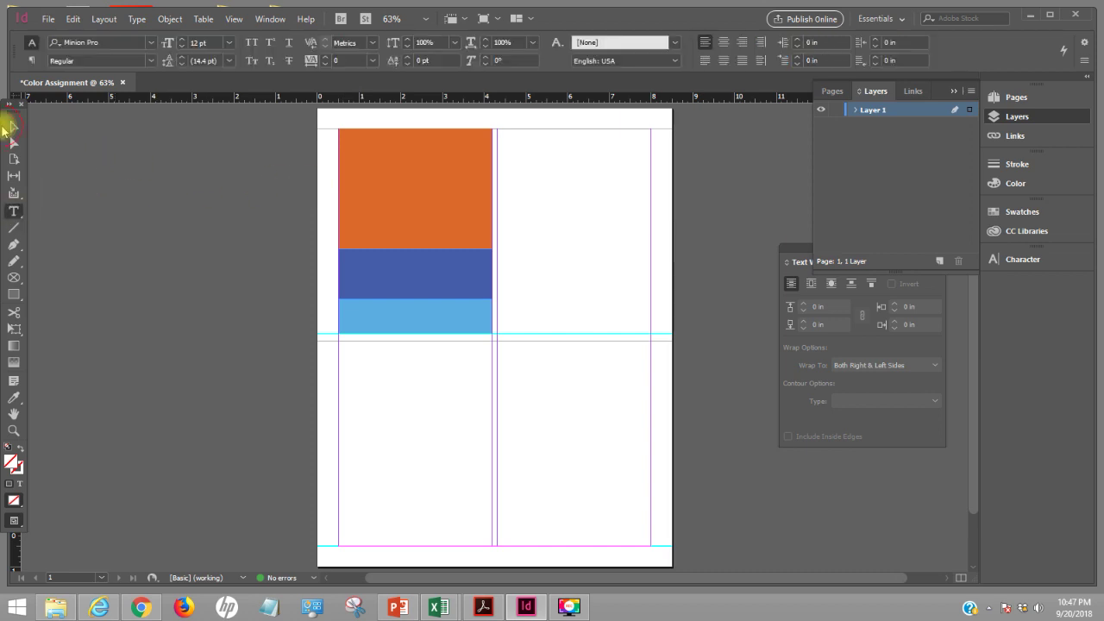
click(10, 127)
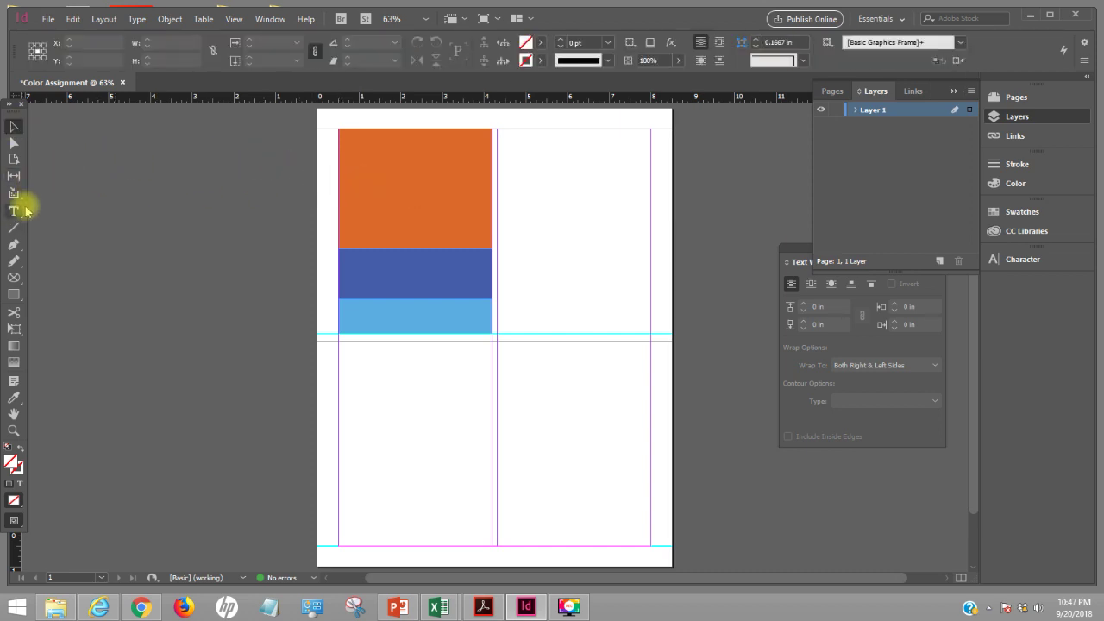
click(399, 167)
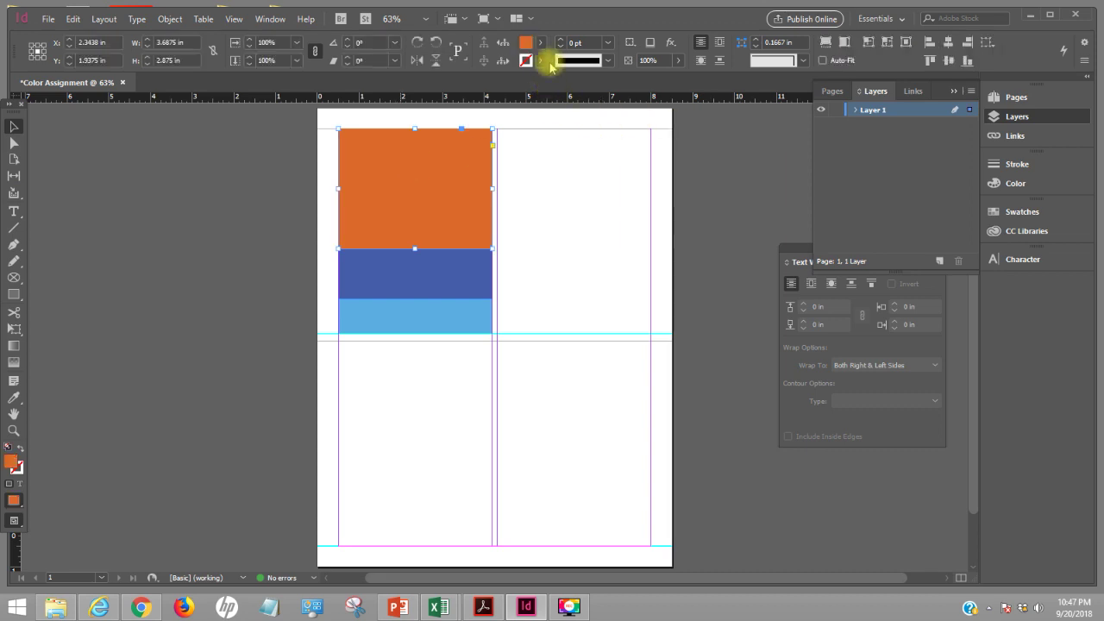
double_click(524, 42)
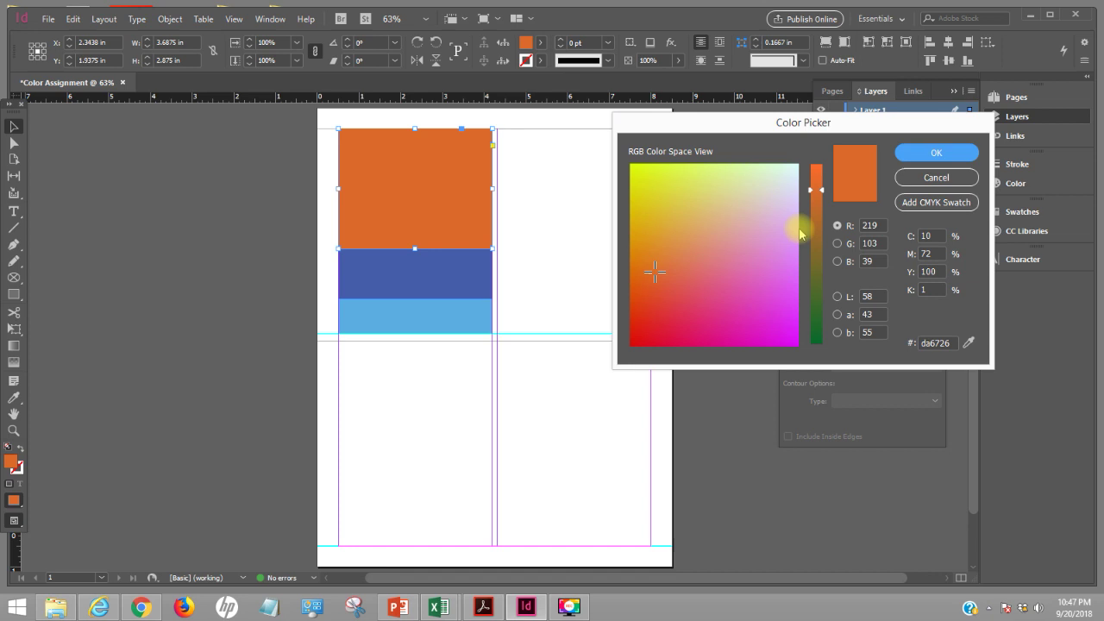
double_click(937, 342)
key(ctrl+c)
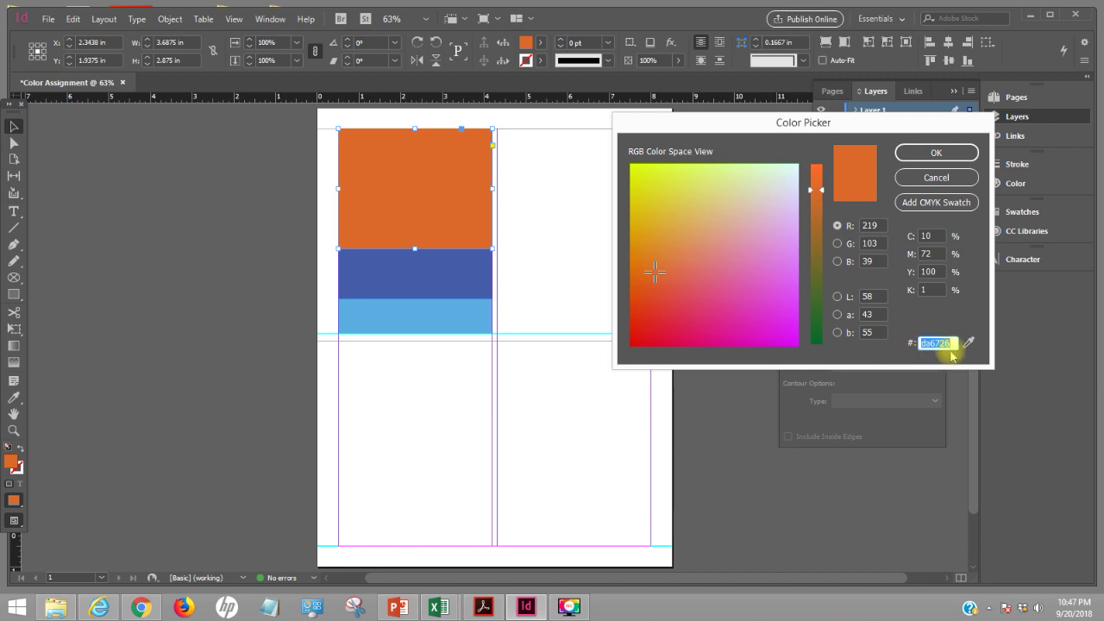
right_click(935, 343)
click(955, 387)
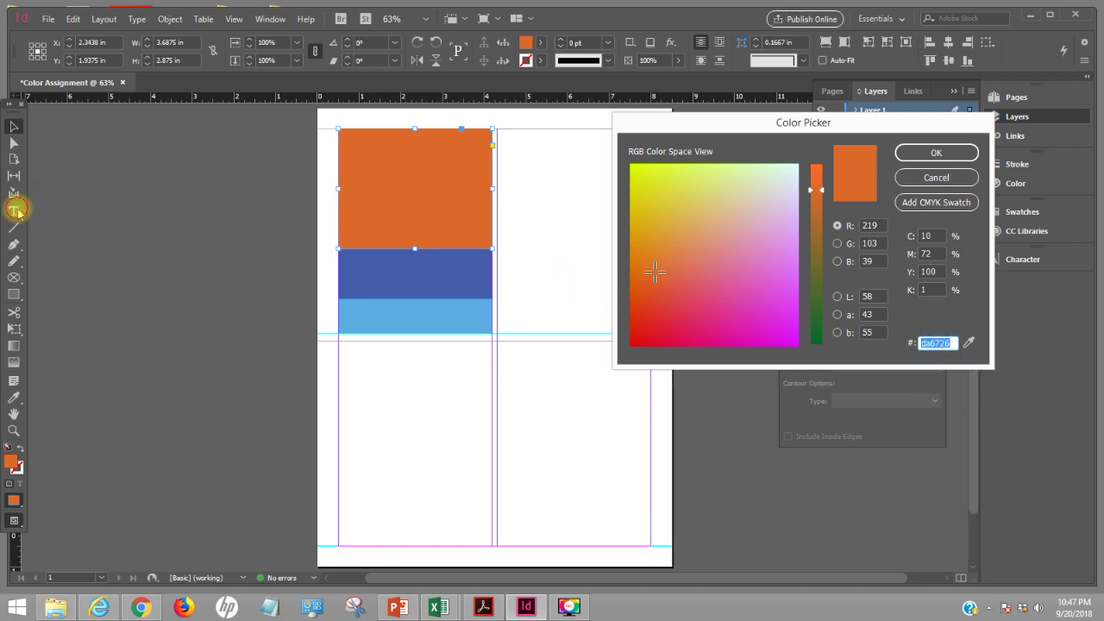
click(936, 175)
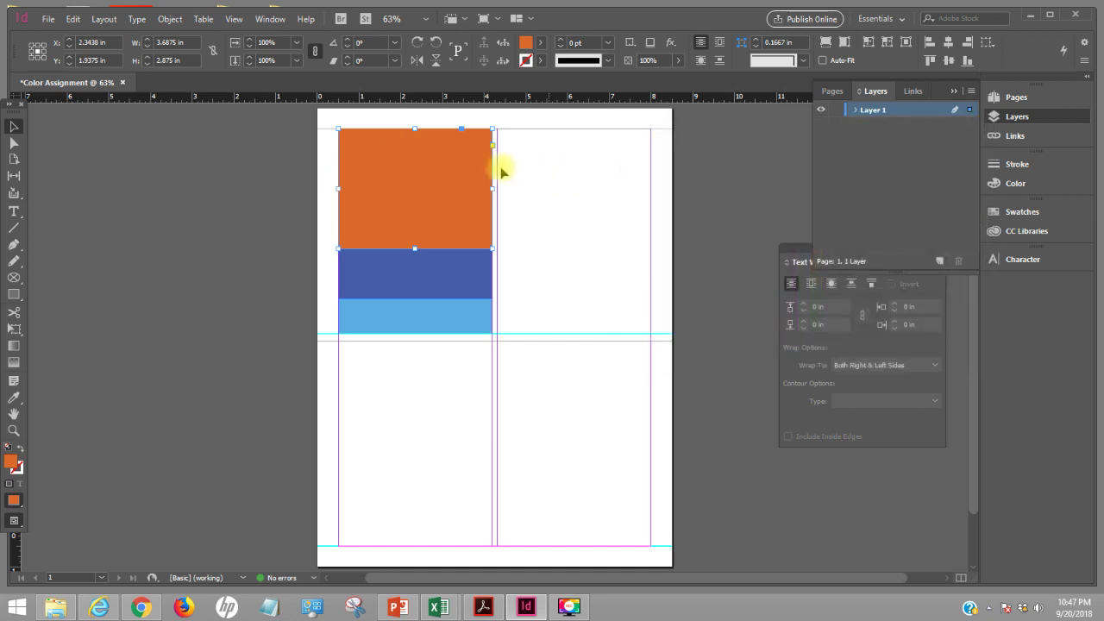
- Draw a text frame in the top-right cell and paste the hex code, prefixed with 'Color: '
click(14, 211)
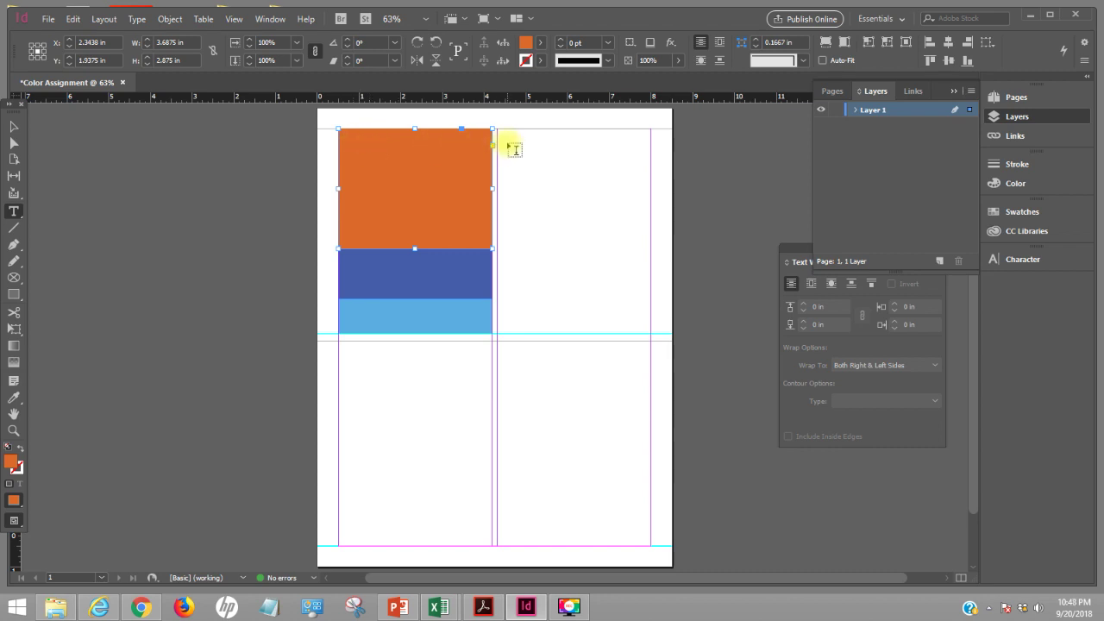
drag(508, 133, 644, 240)
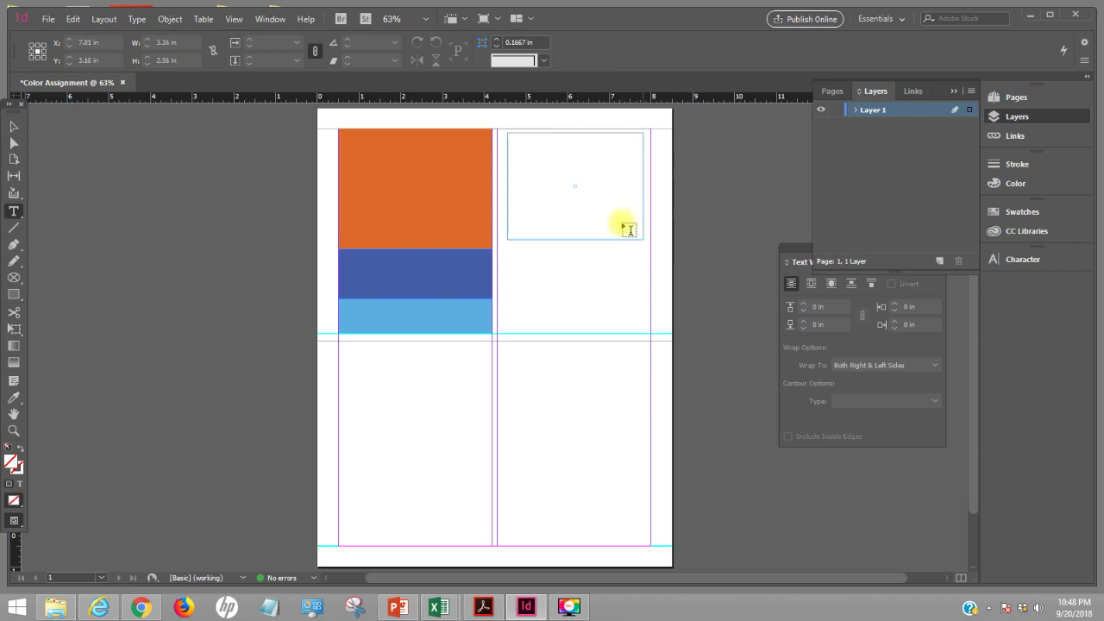
right_click(518, 143)
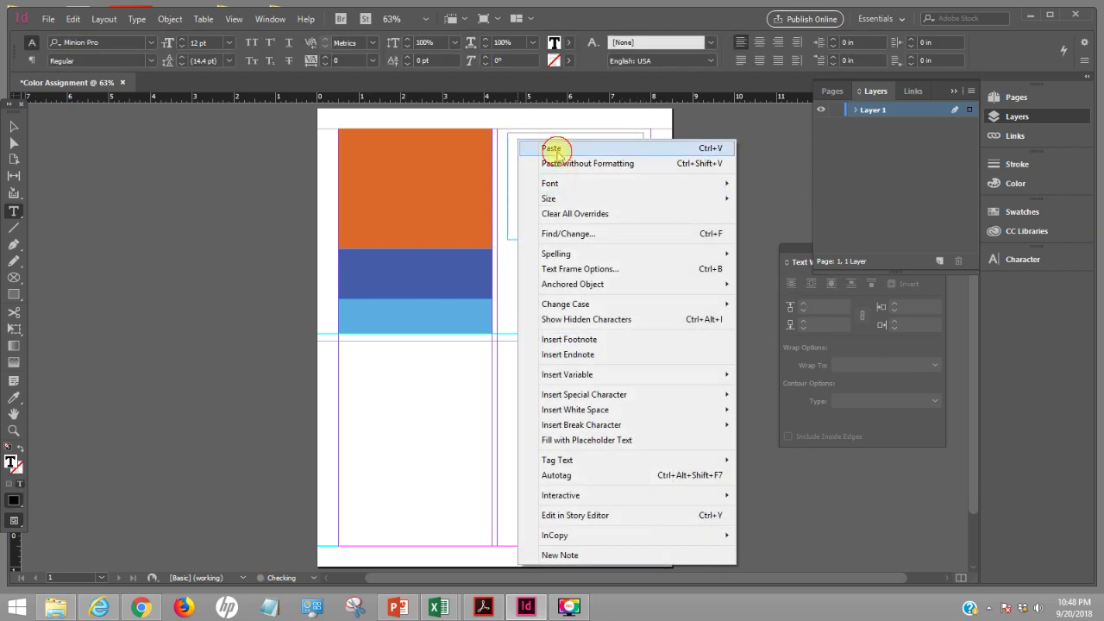
click(555, 150)
click(511, 136)
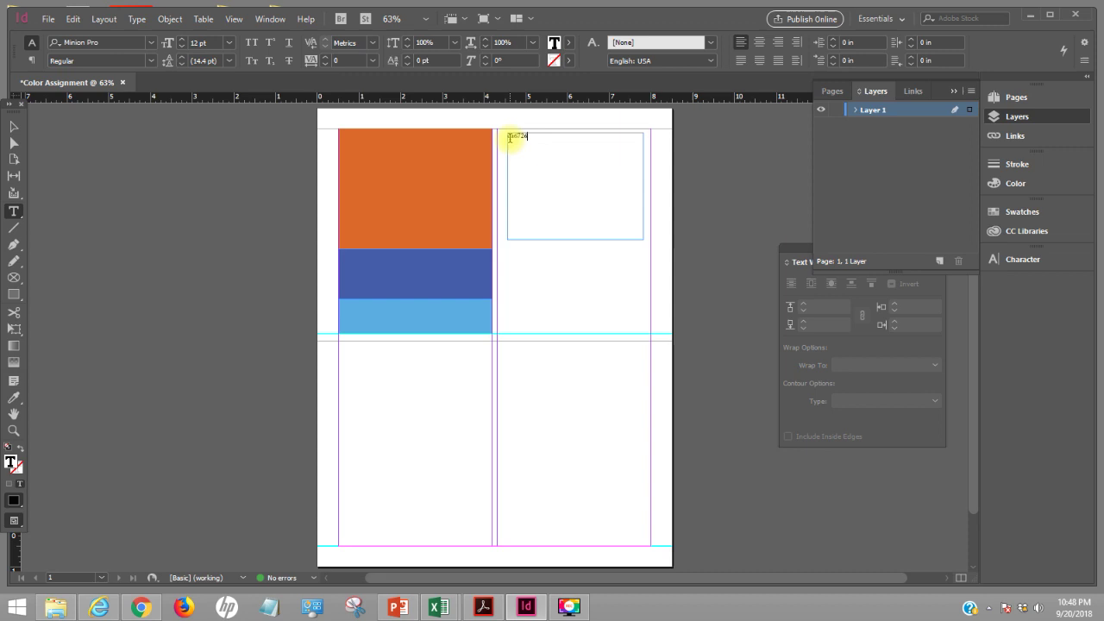
key(Left)
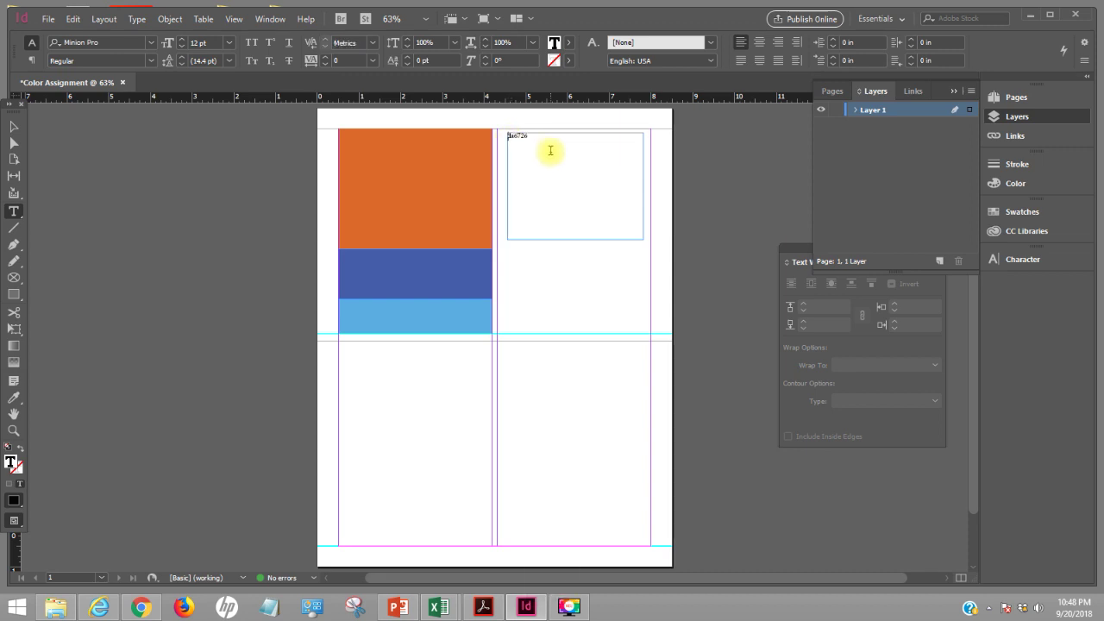
text(Color:)
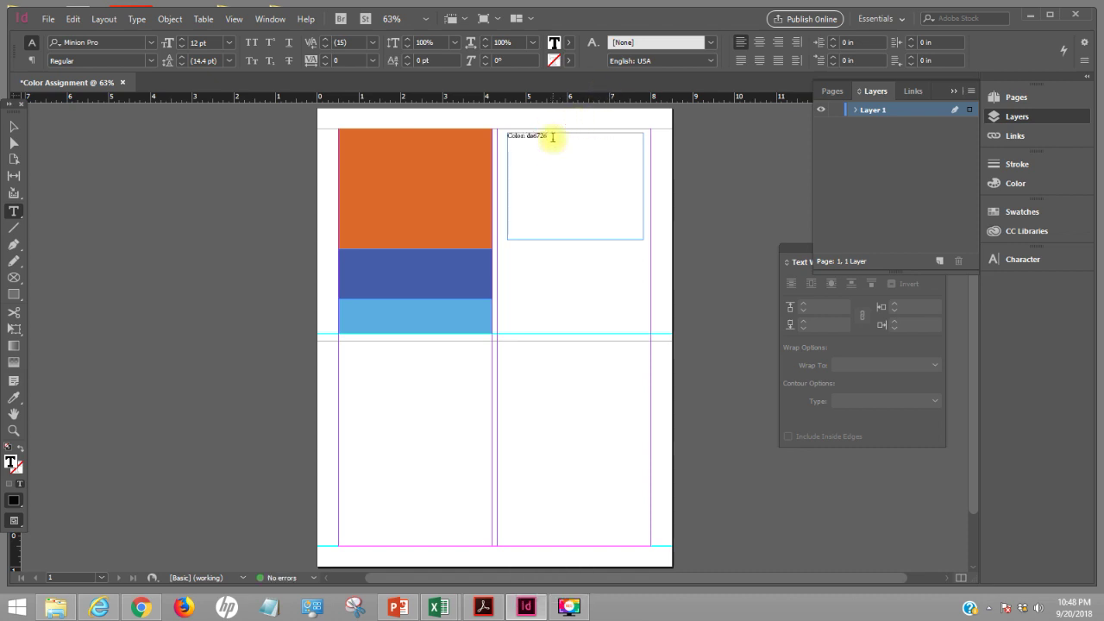
key(Return)
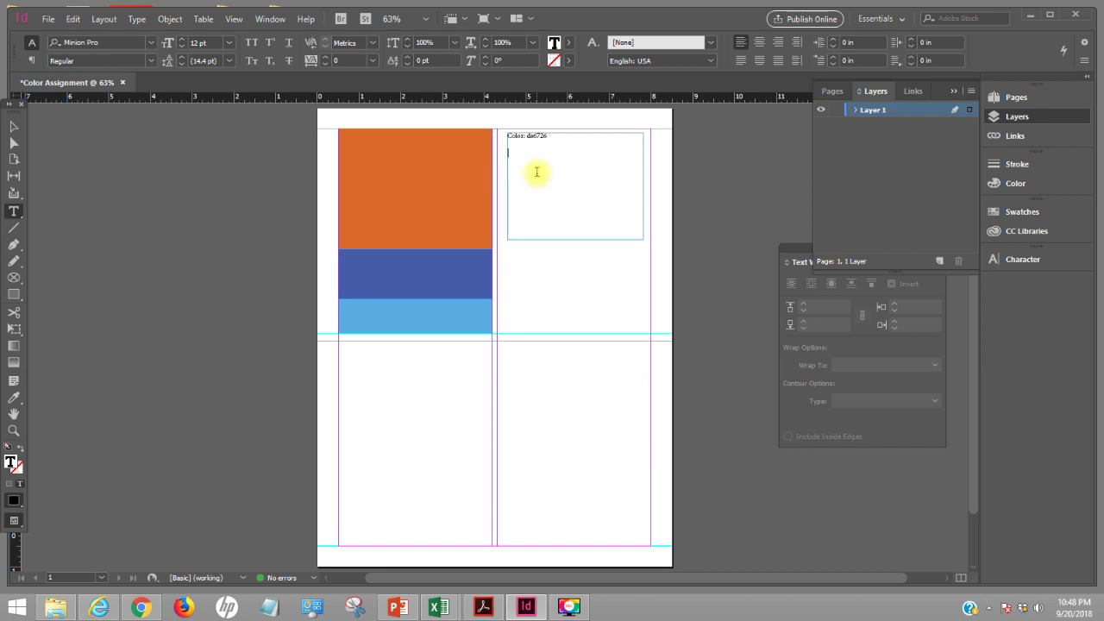
- Add the line 'Energetic, creates a feeling of youthfulness and excitement!' below it
text(Eaergetic, creates a feeling o)
key(BackSpace)
key(BackSpace)
text(of )
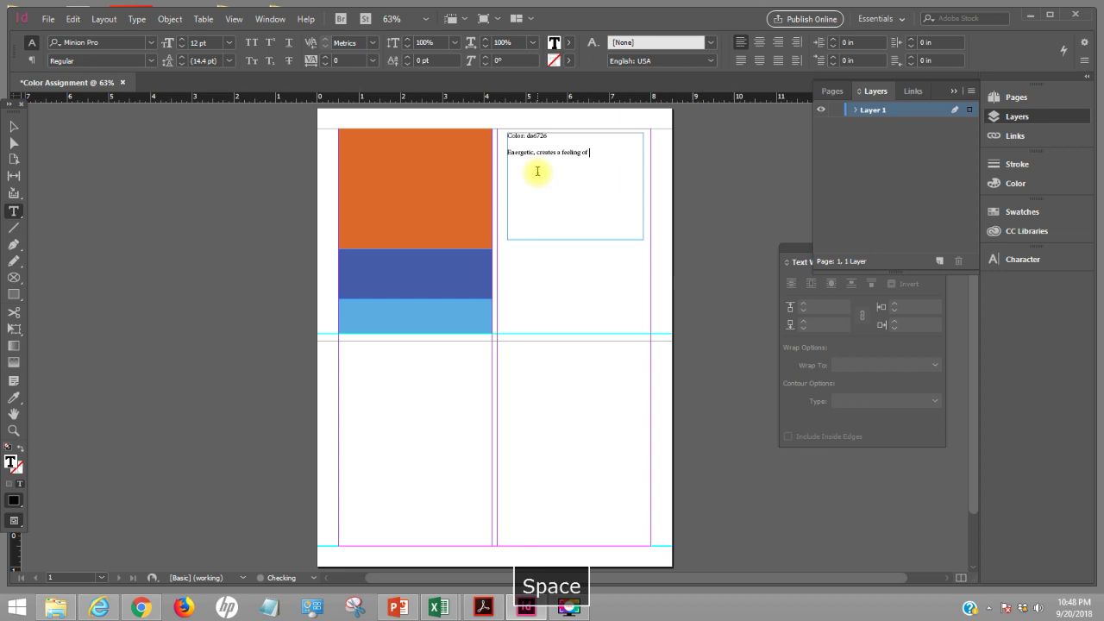
text(yourthfulne)
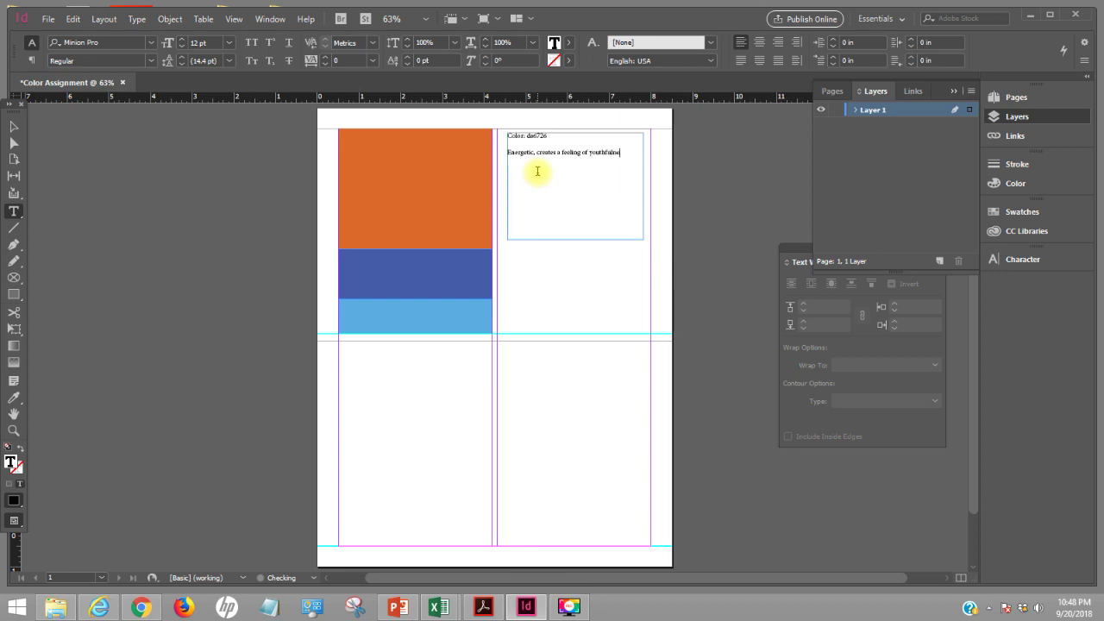
text(ss and)
text(excitement.)
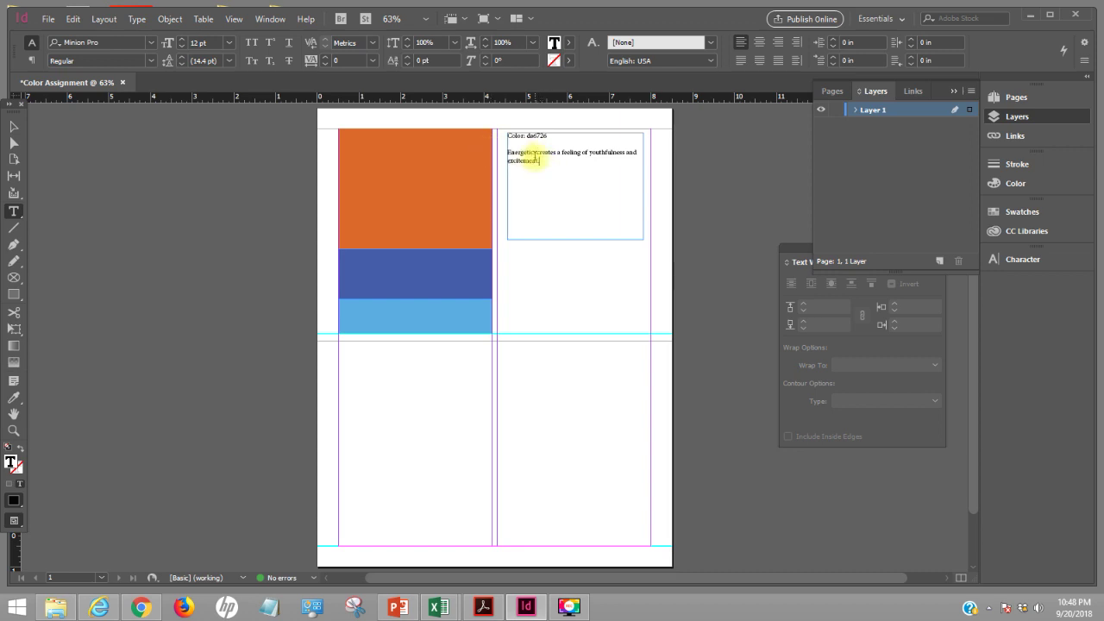
- Move the colour text frame onto the orange box
click(14, 127)
drag(529, 159, 374, 156)
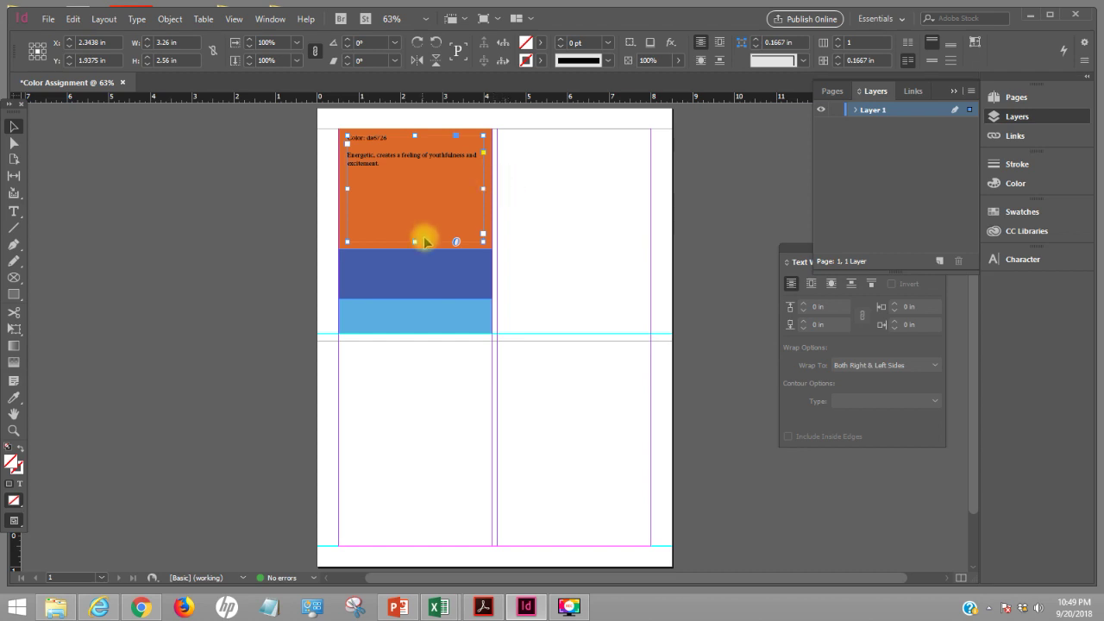
click(507, 234)
click(414, 240)
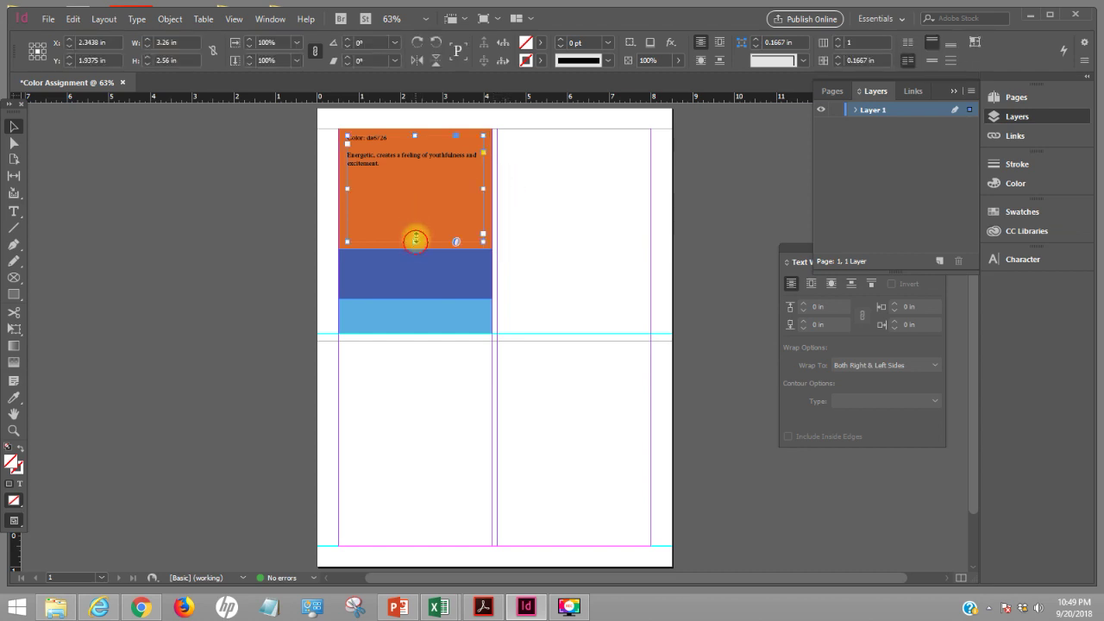
- Place a copy of the text frame on the dark-blue band and shorten it to fit
click(404, 154)
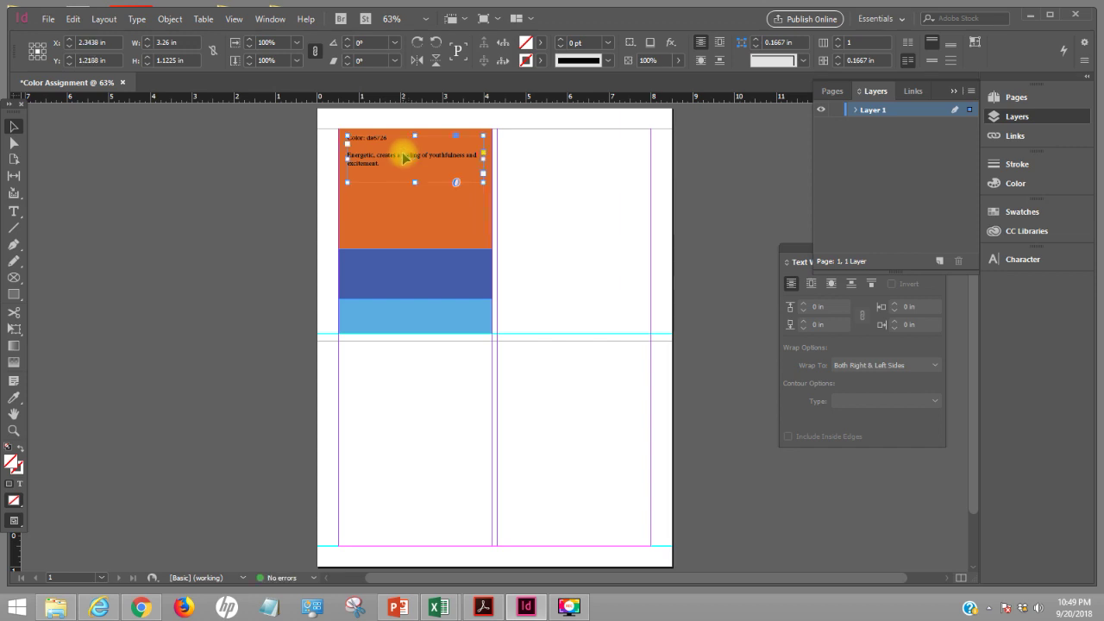
drag(404, 157, 405, 278)
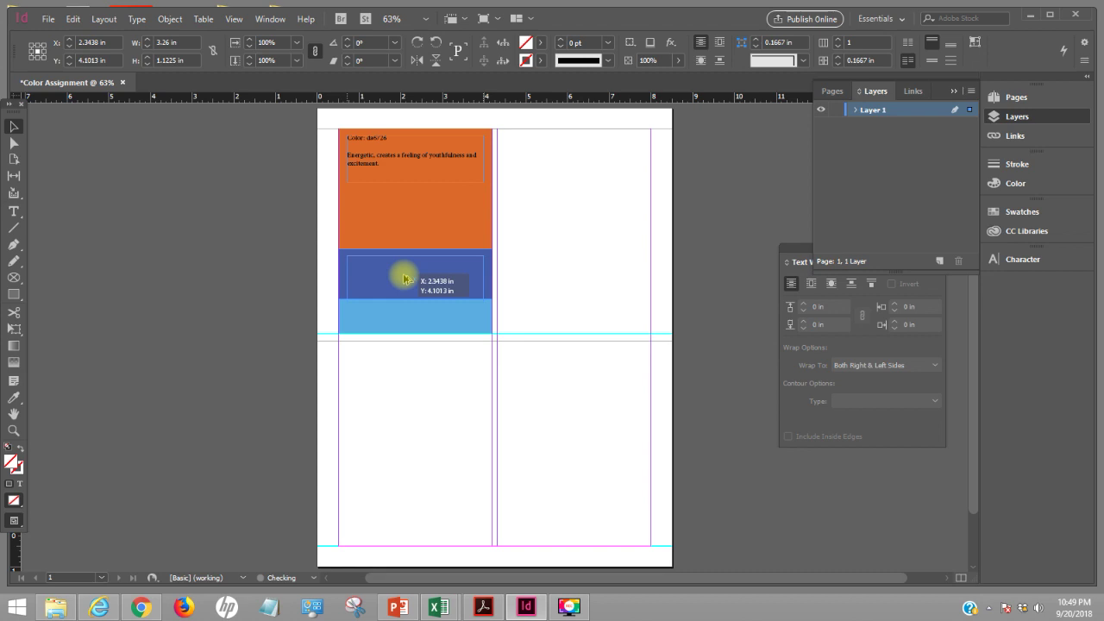
drag(405, 279, 406, 279)
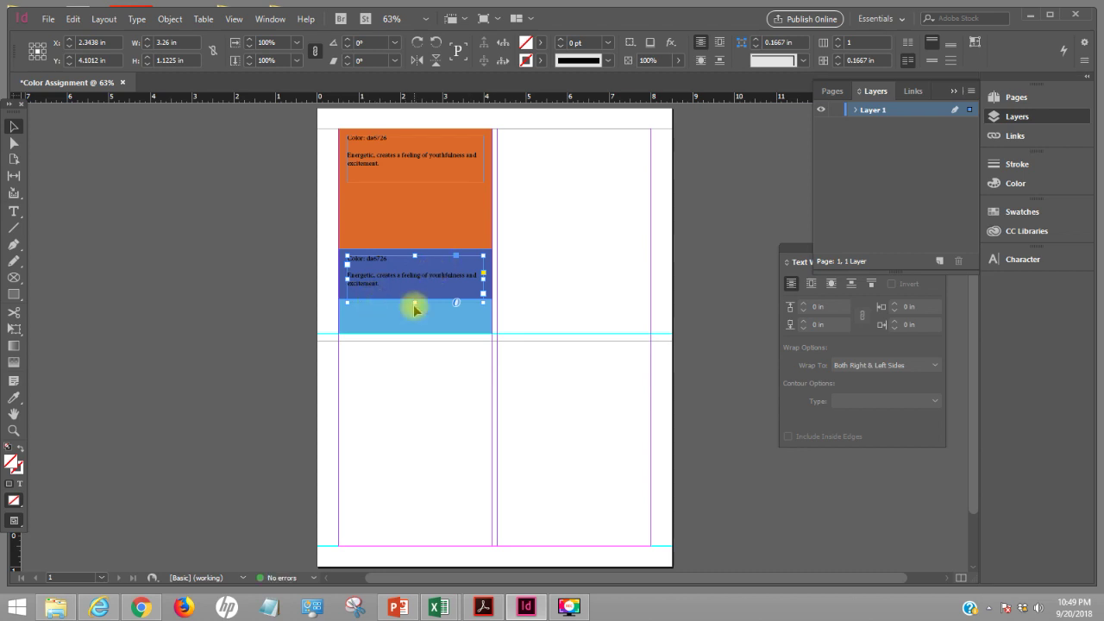
drag(414, 304, 415, 290)
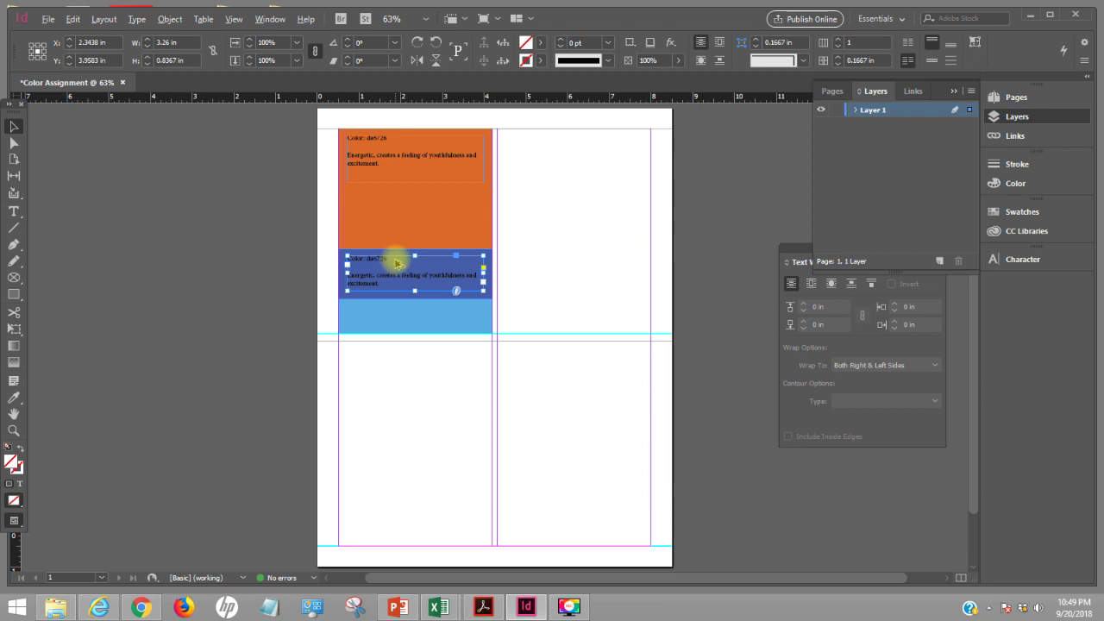
- Place another copy on the light-blue band and align it with the frames above
drag(392, 261, 404, 314)
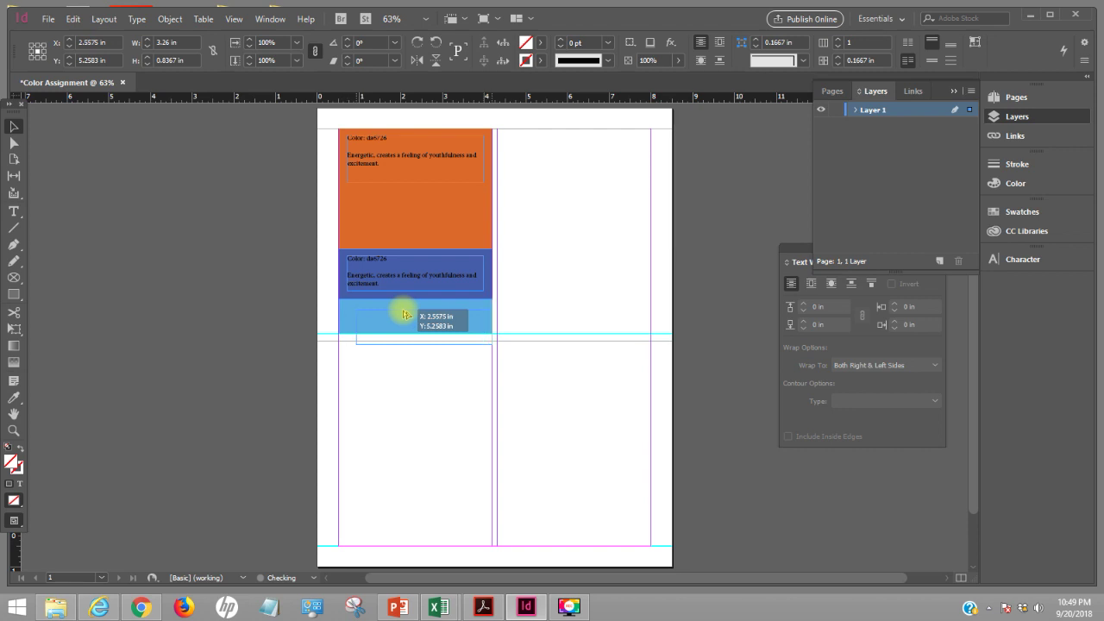
drag(405, 314, 401, 312)
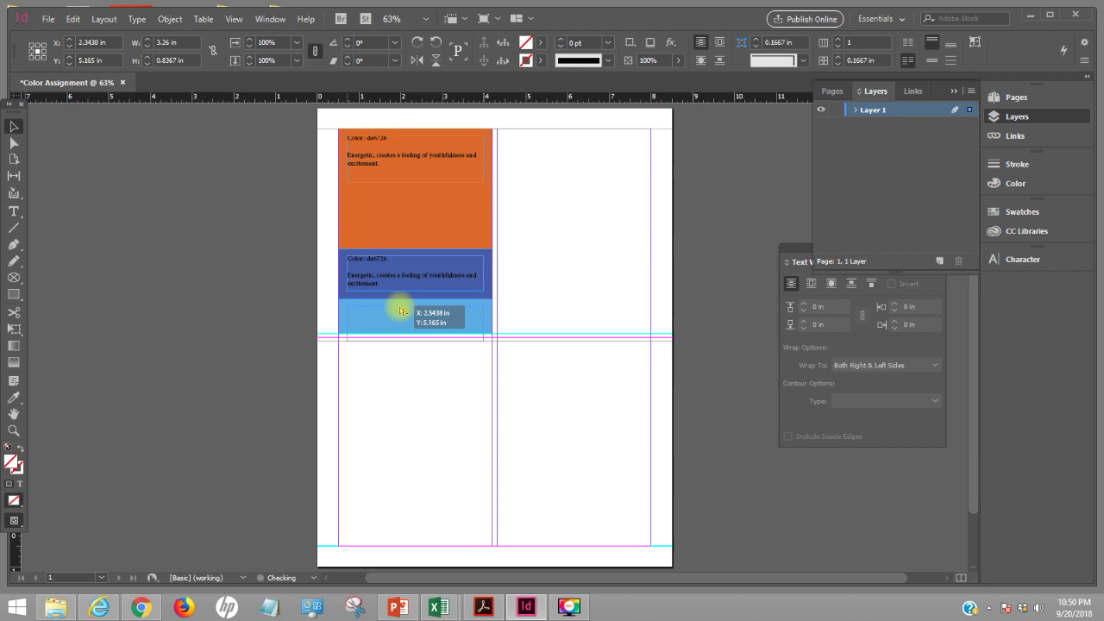
drag(402, 311, 401, 308)
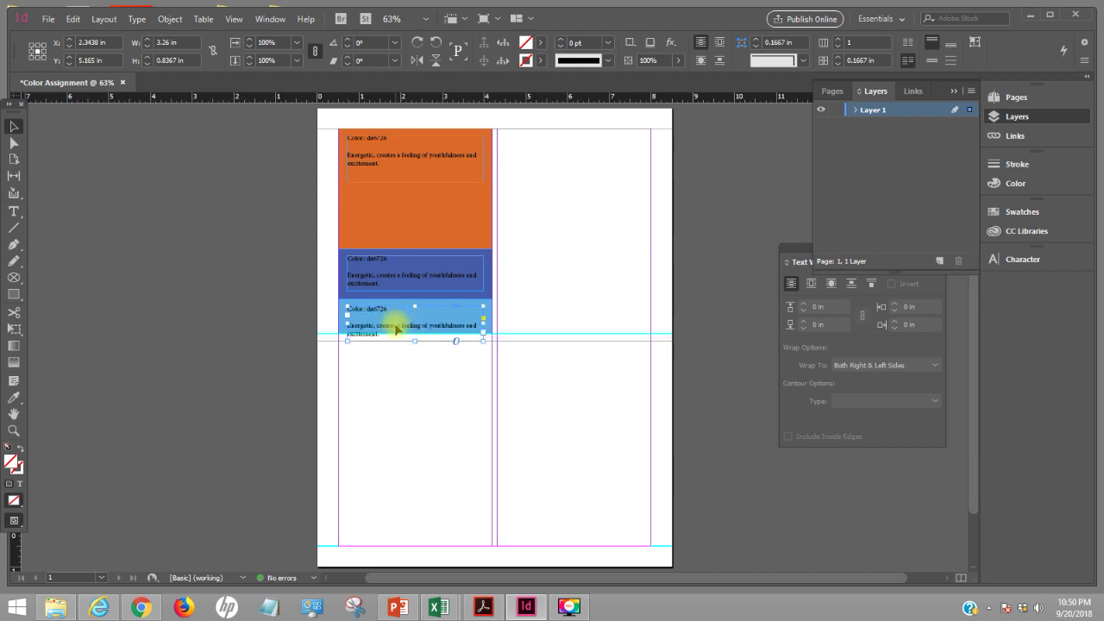
drag(396, 326, 414, 327)
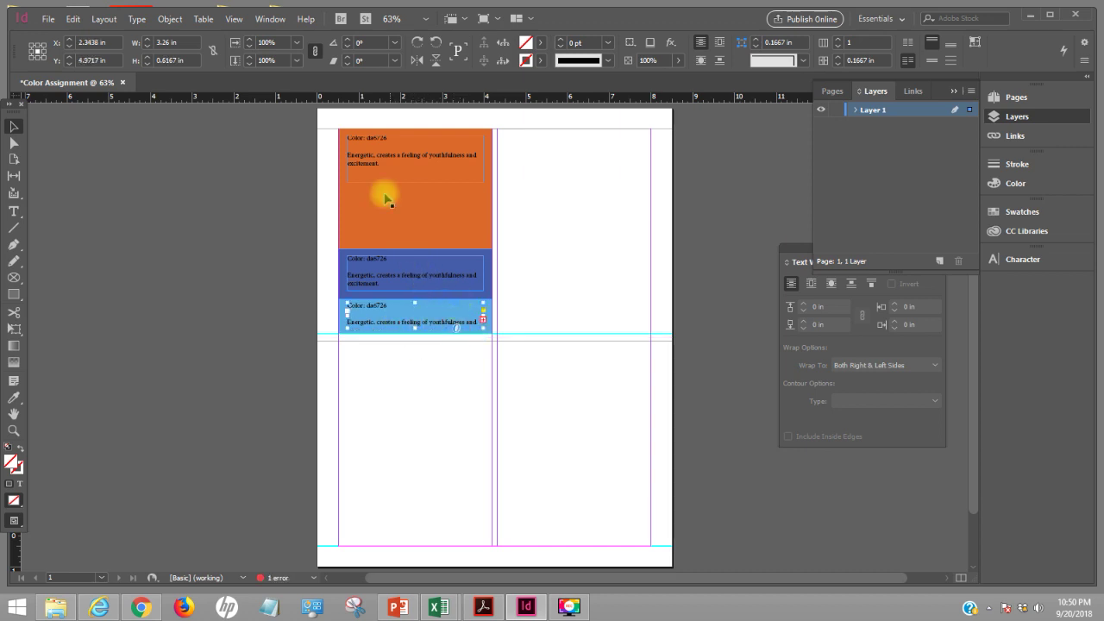
click(371, 145)
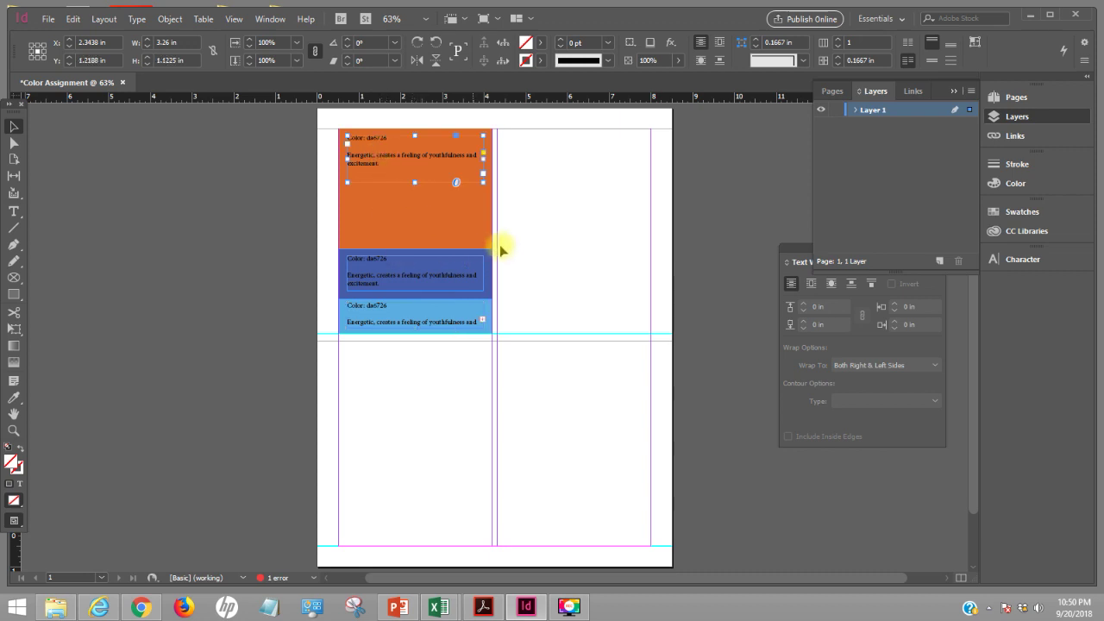
click(524, 291)
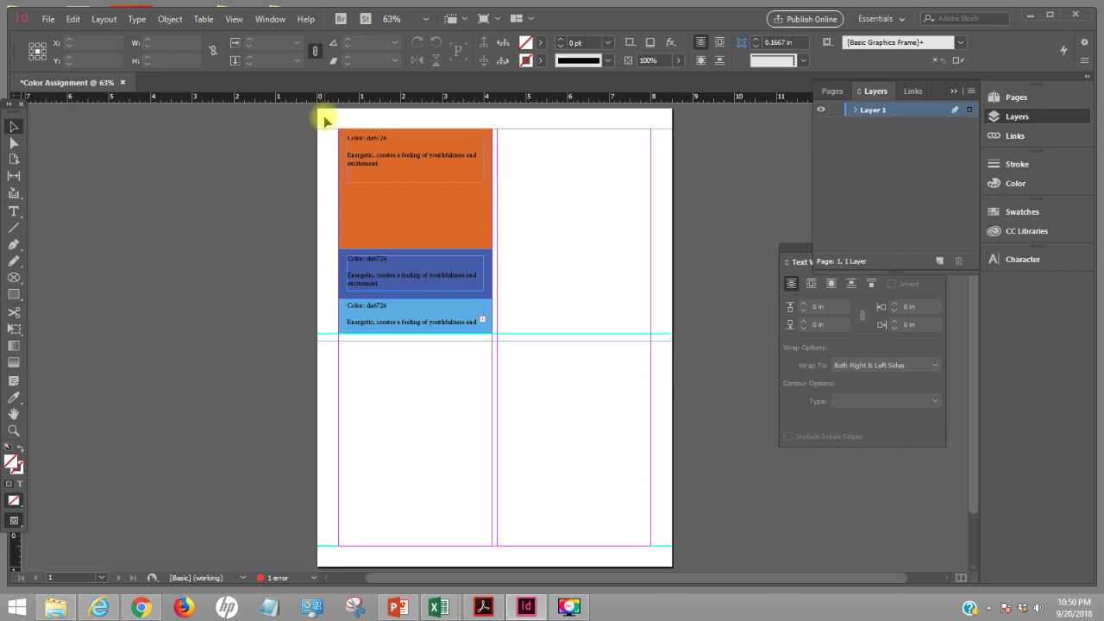
- Duplicate the top-left palette box into the top-right cell
drag(324, 117, 485, 332)
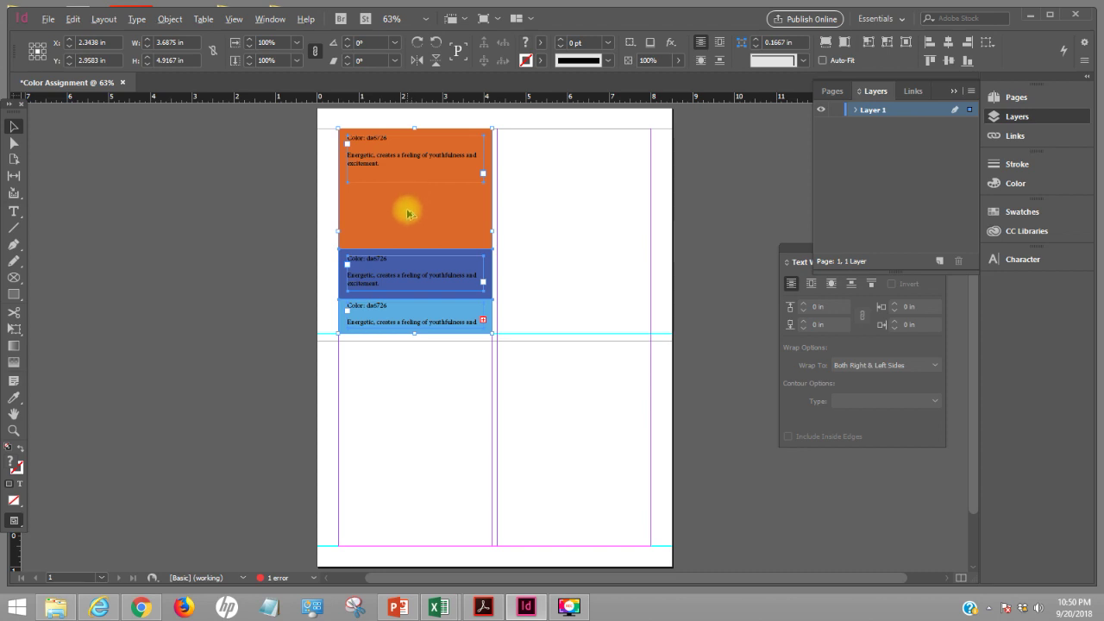
drag(407, 208, 571, 212)
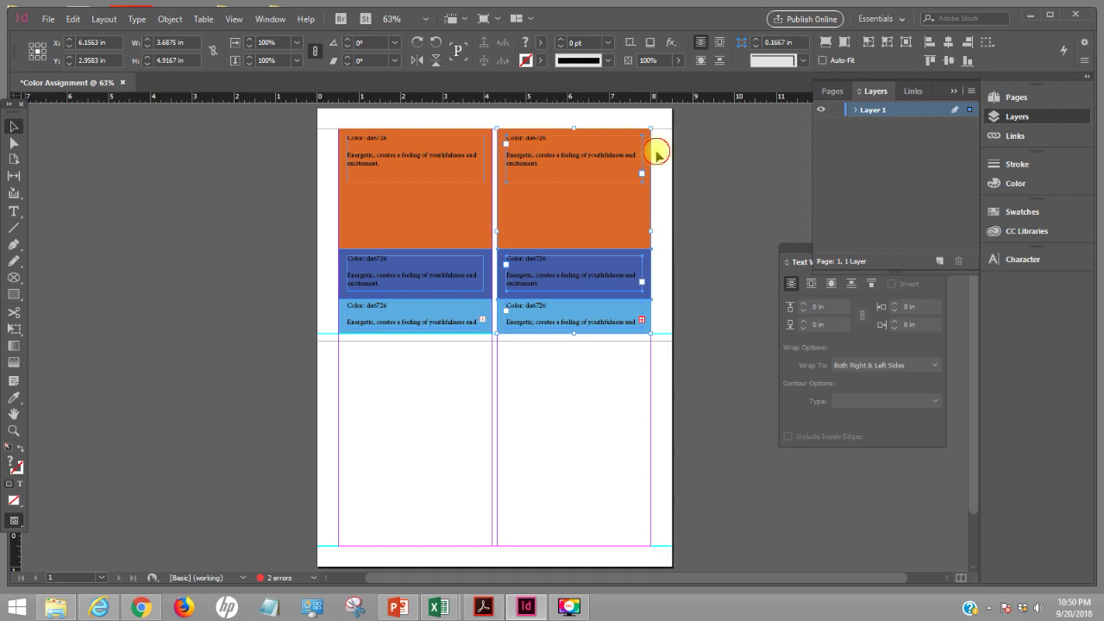
click(660, 118)
- Duplicate both top-row palette boxes into the bottom row
drag(653, 142, 327, 323)
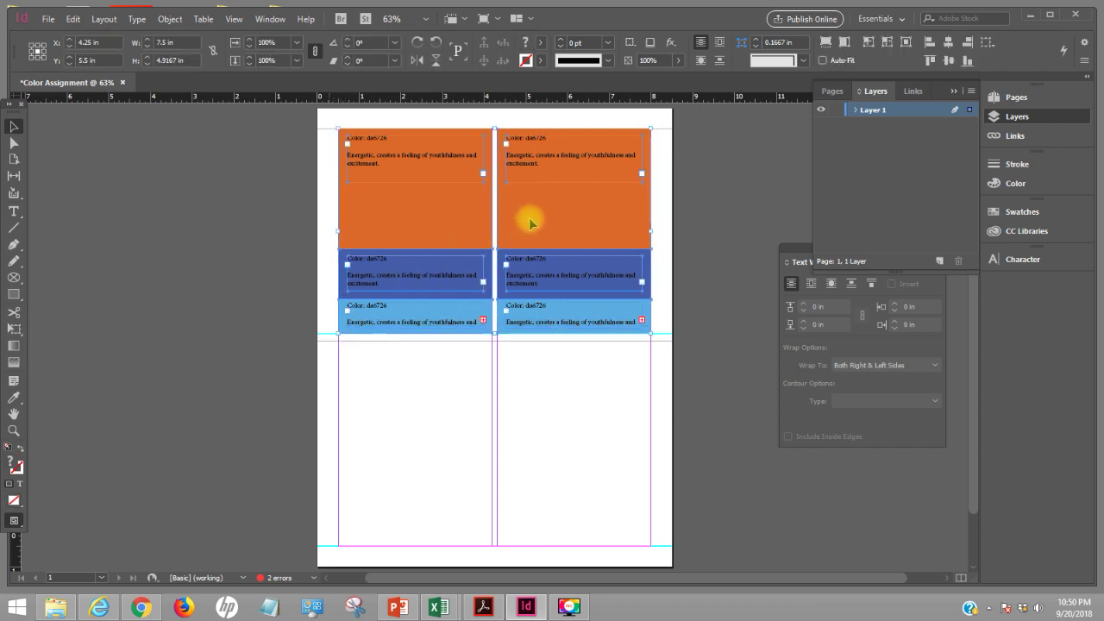
drag(532, 213, 558, 423)
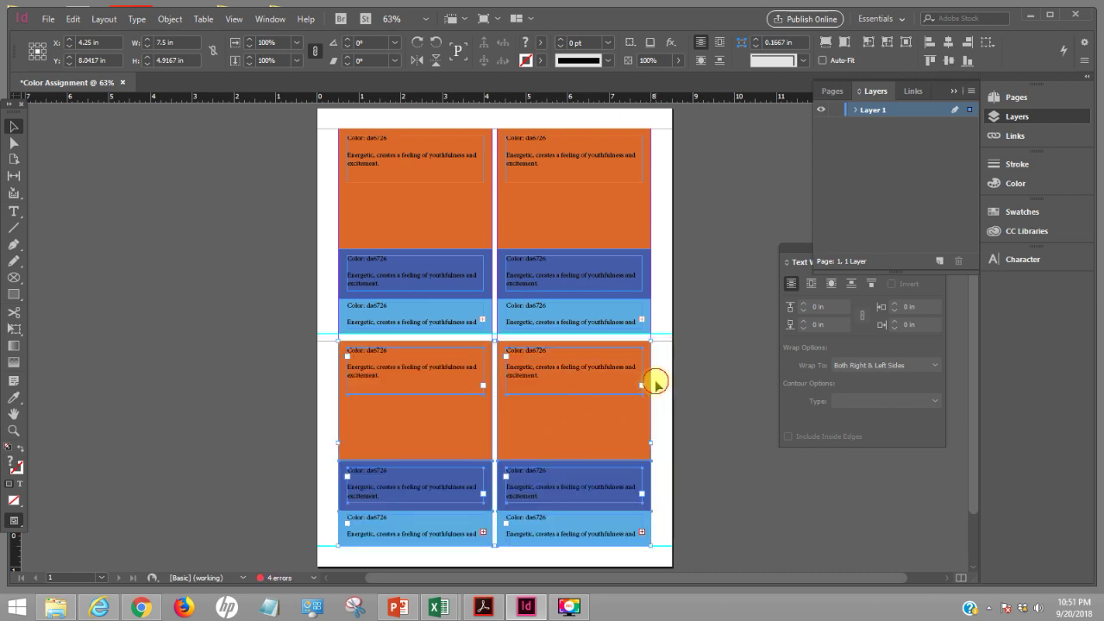
click(656, 382)
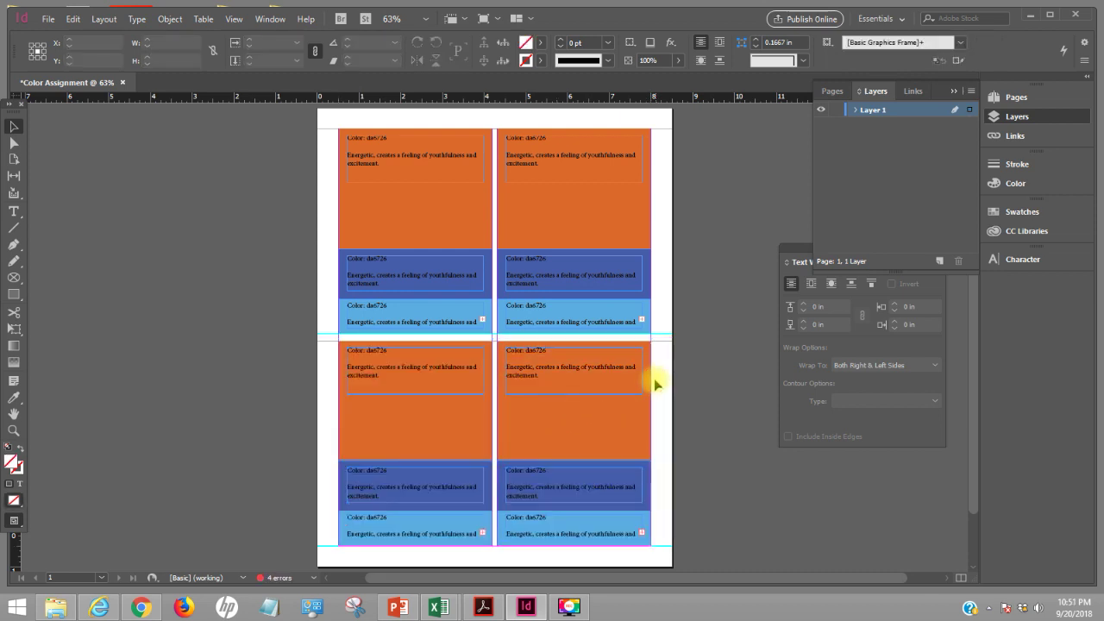
- Fill the top-right box's orange band with the green C=75 M=5 Y=100 K=0 swatch
click(626, 209)
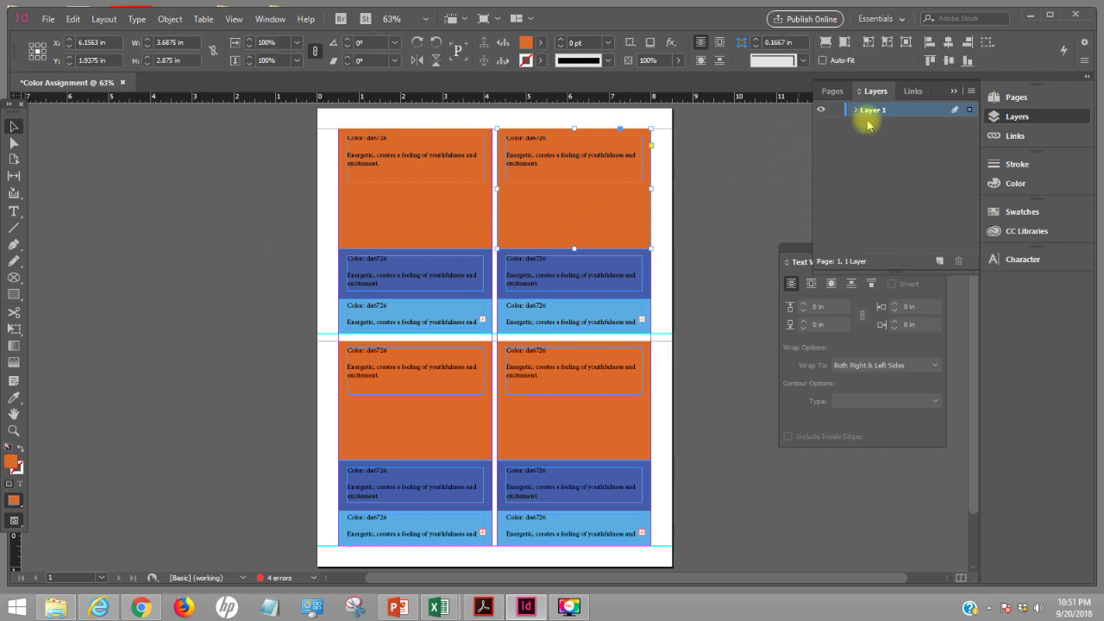
click(1024, 214)
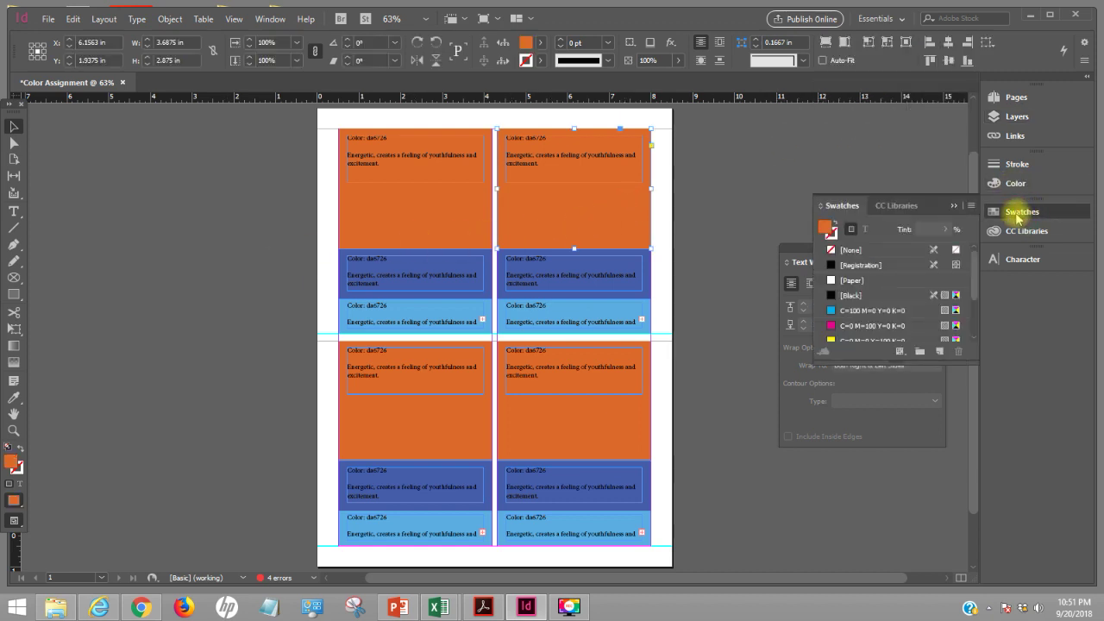
drag(981, 274, 979, 312)
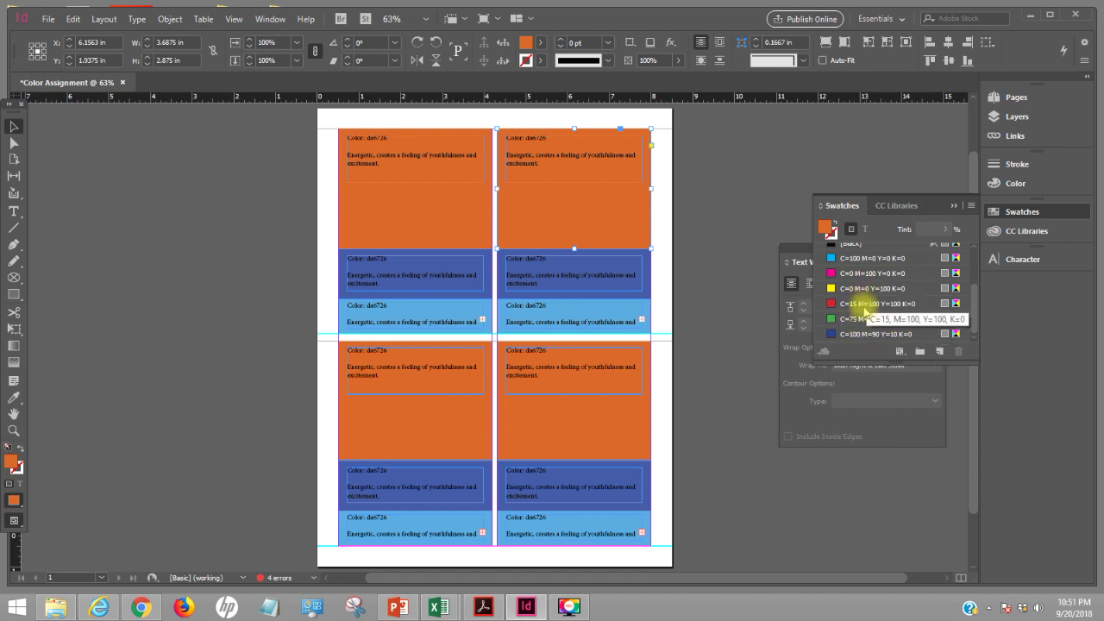
click(859, 321)
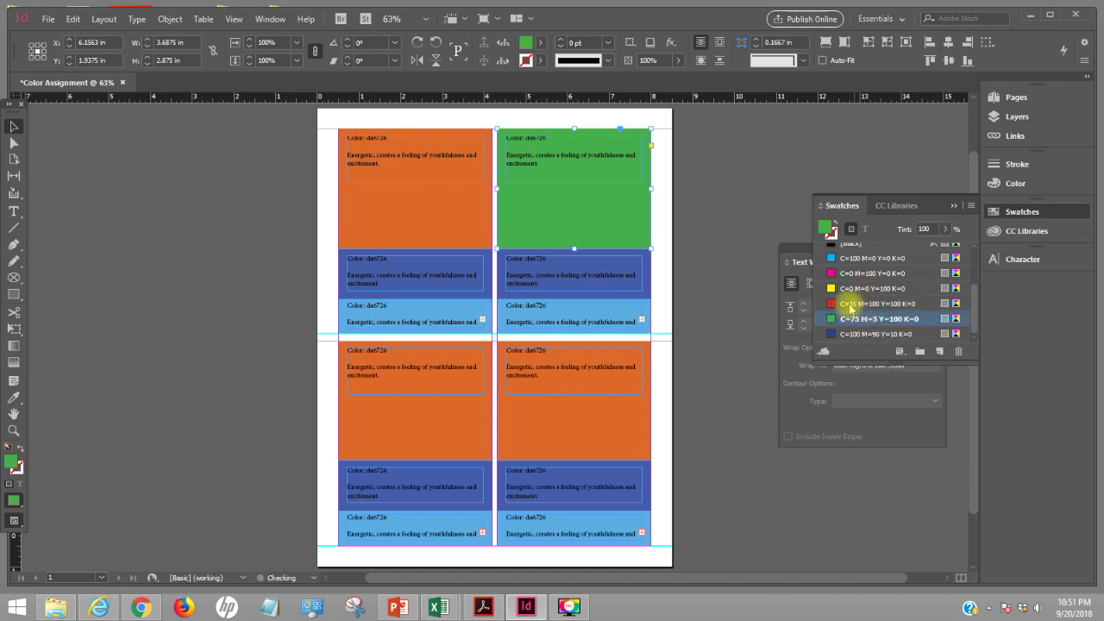
- Fill the top-right box's dark-blue band with the same green swatch
click(647, 314)
click(981, 298)
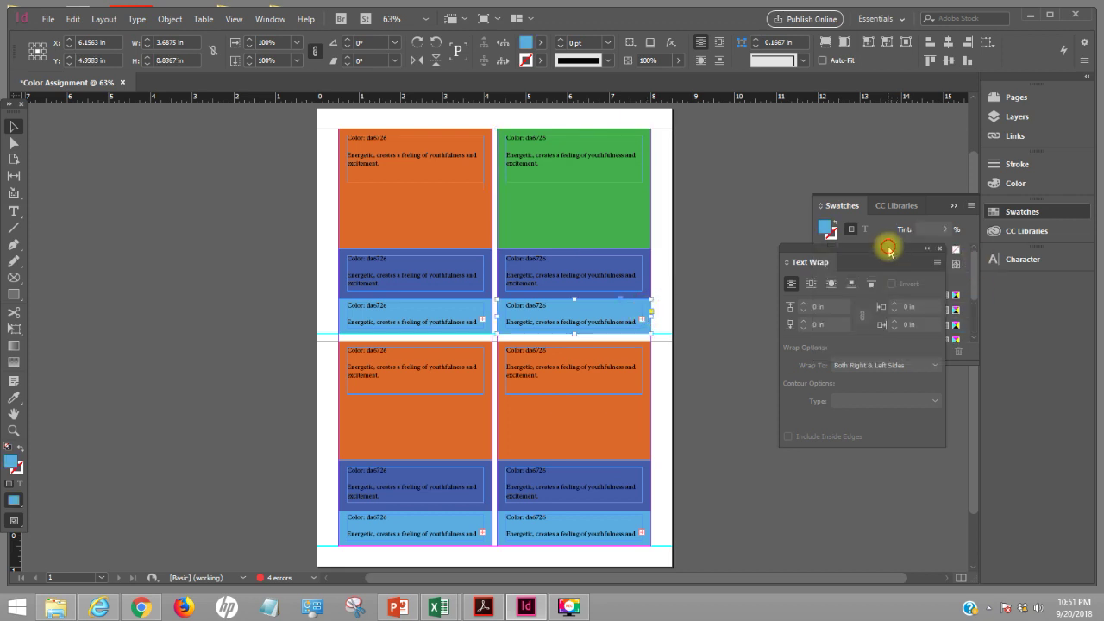
drag(889, 247, 1054, 287)
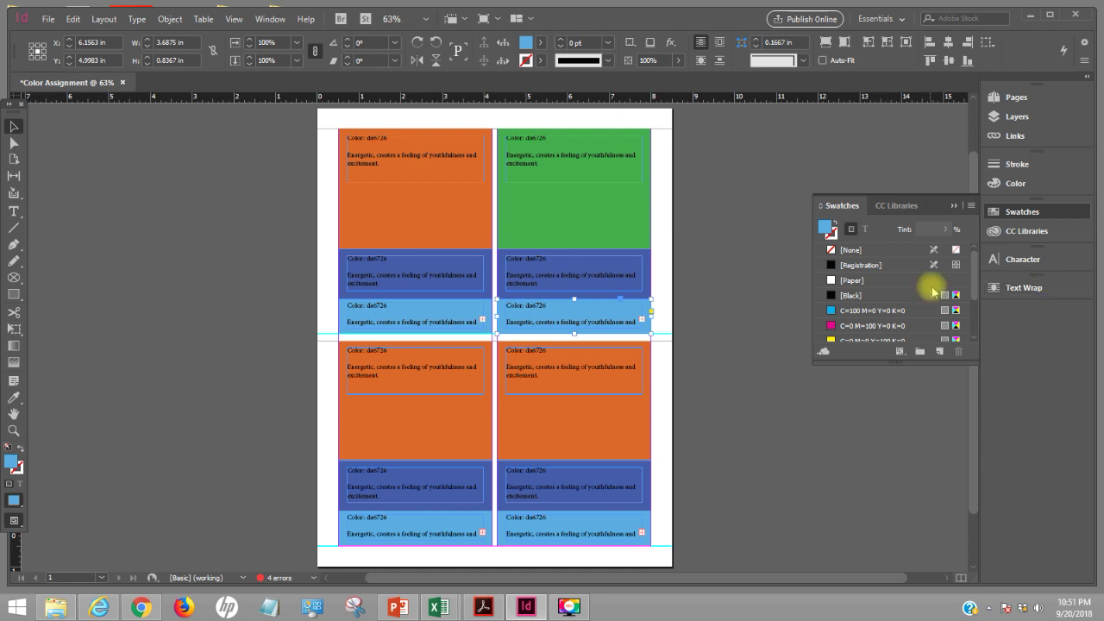
scroll(973, 288, down, 3)
scroll(980, 259, up, 3)
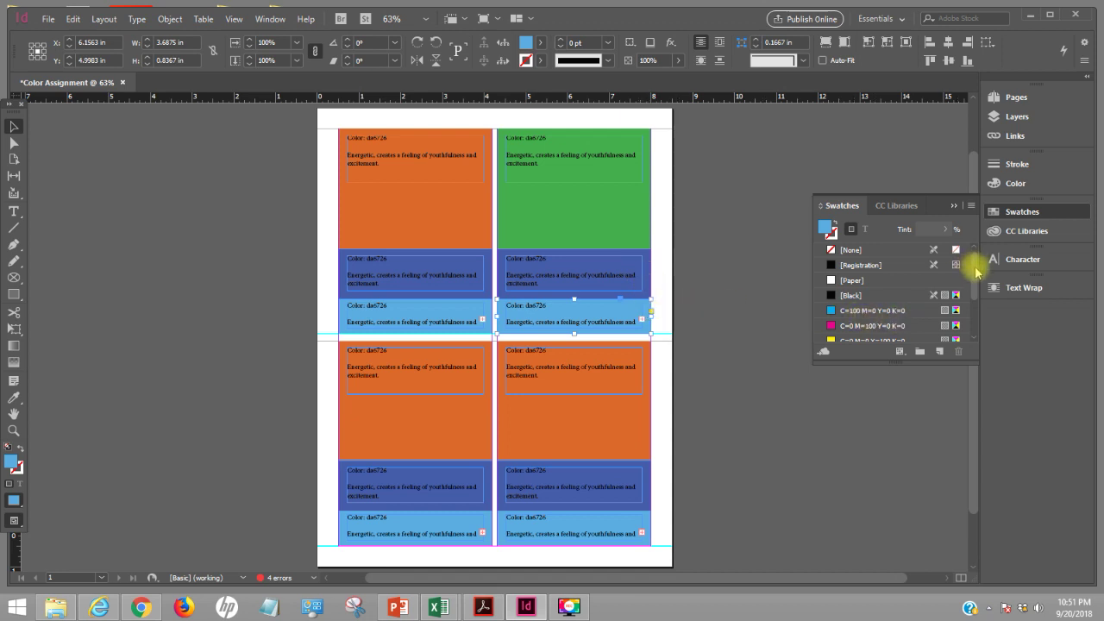
scroll(974, 275, down, 2)
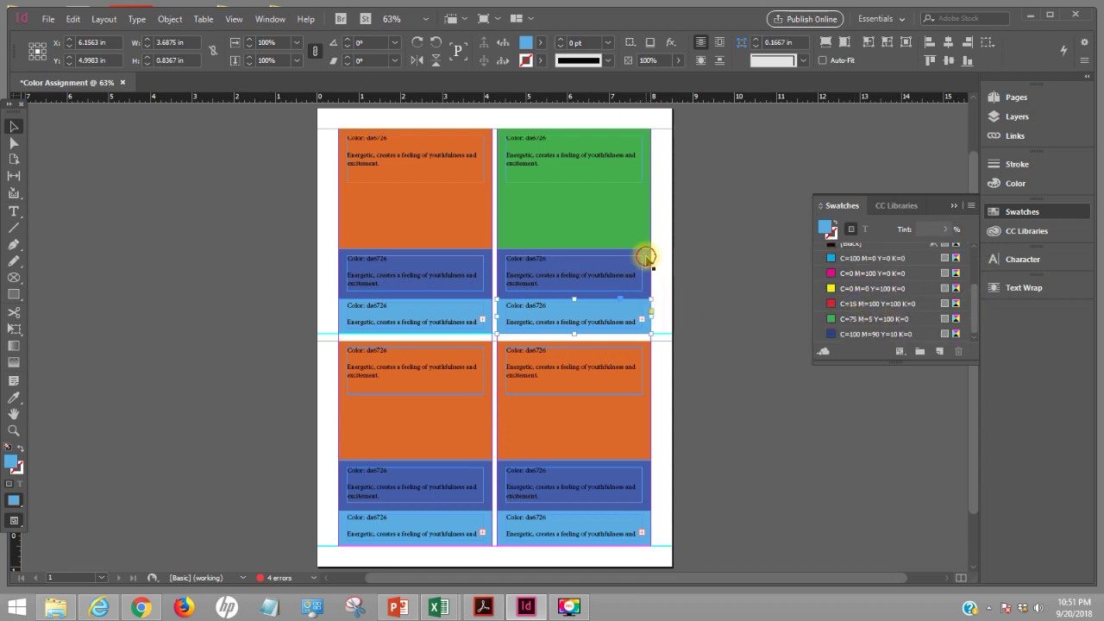
click(646, 256)
click(834, 319)
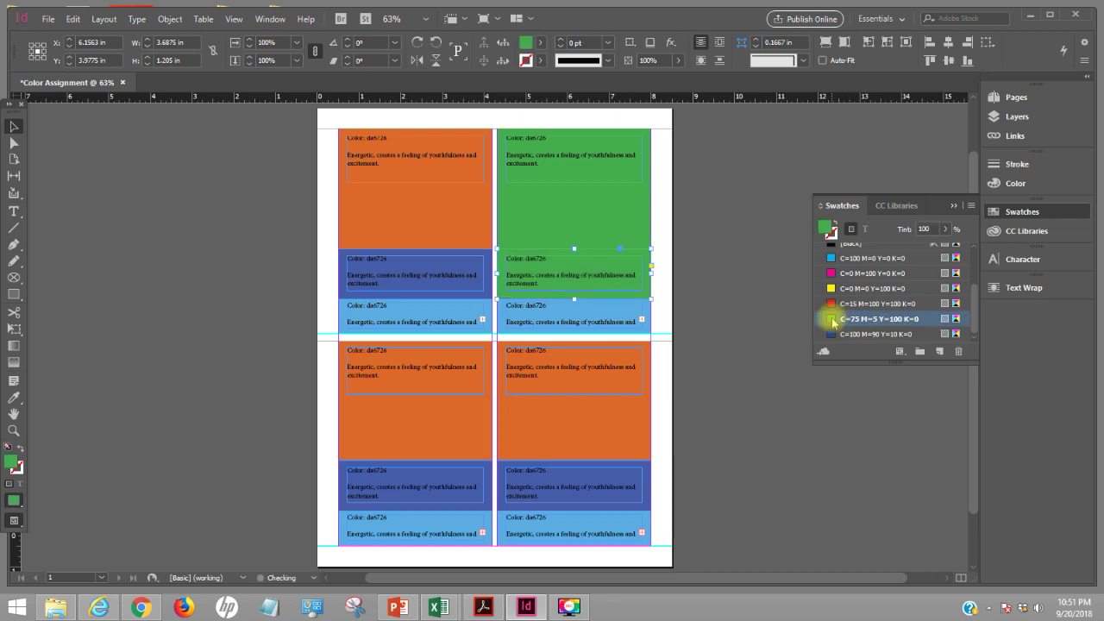
click(824, 226)
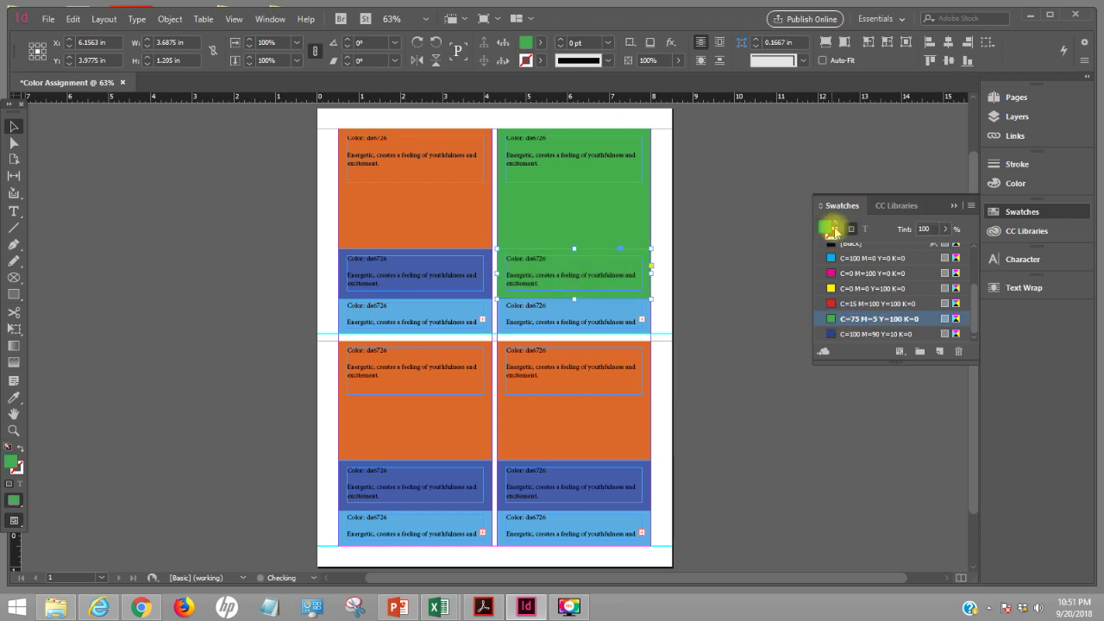
- Try lowering the green swatch's cyan to 34% in Swatch Options, then cancel the change
double_click(828, 228)
drag(642, 159, 938, 158)
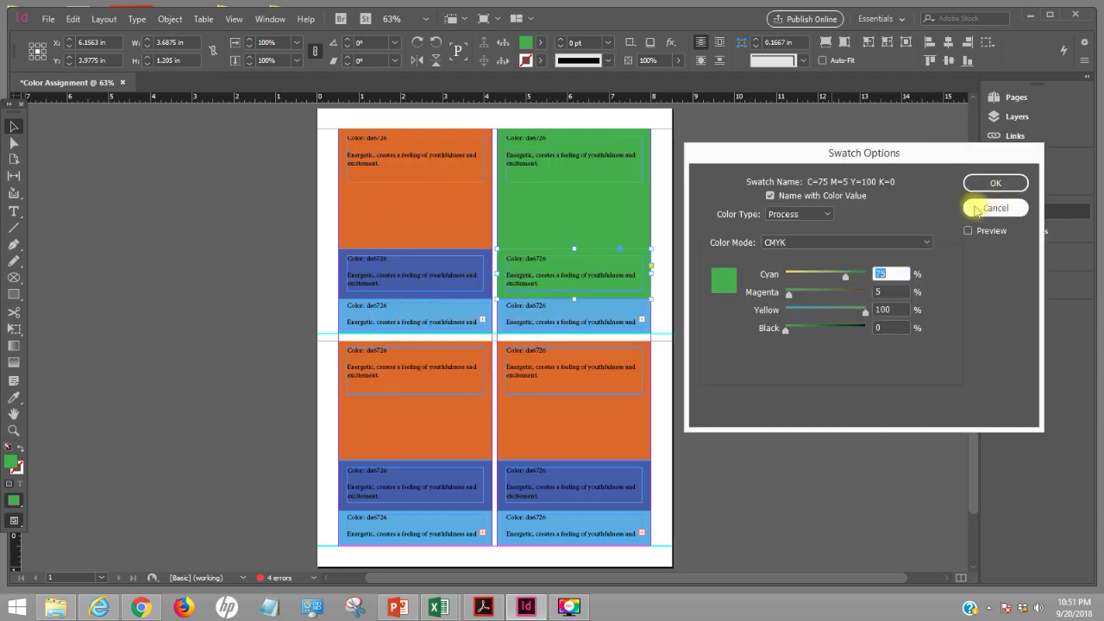
drag(917, 152, 861, 151)
click(922, 204)
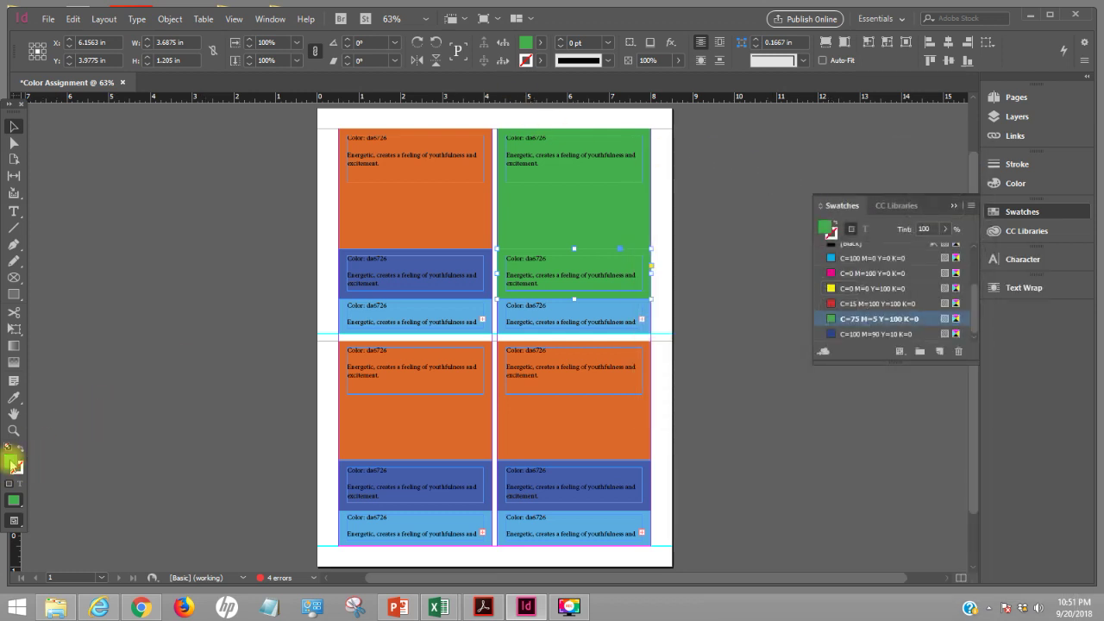
scroll(831, 323, up, 2)
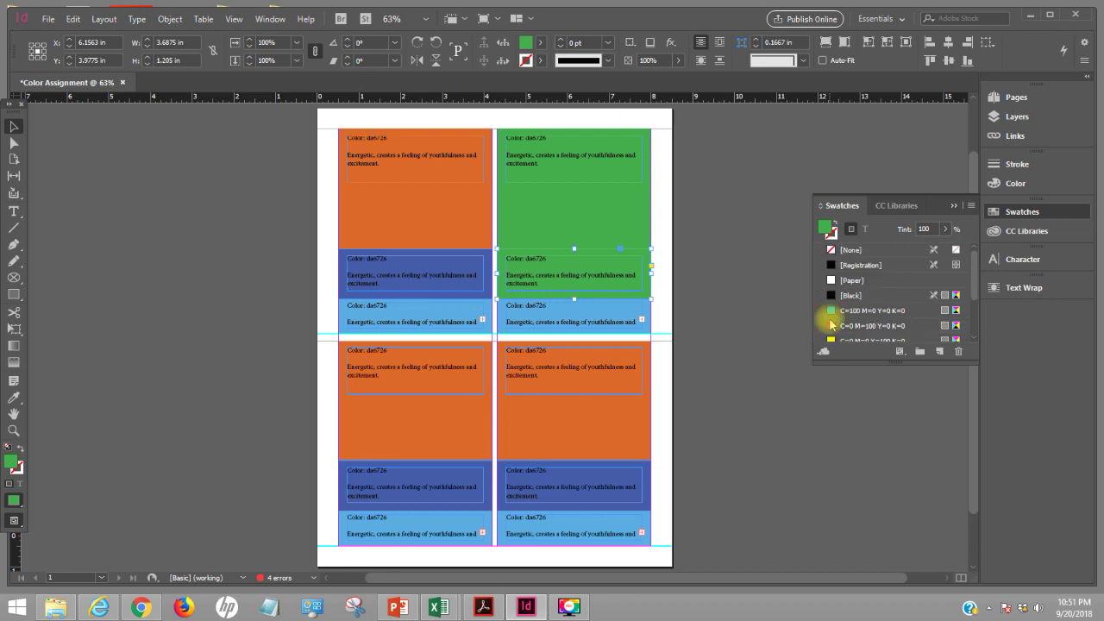
double_click(831, 324)
drag(793, 271, 764, 277)
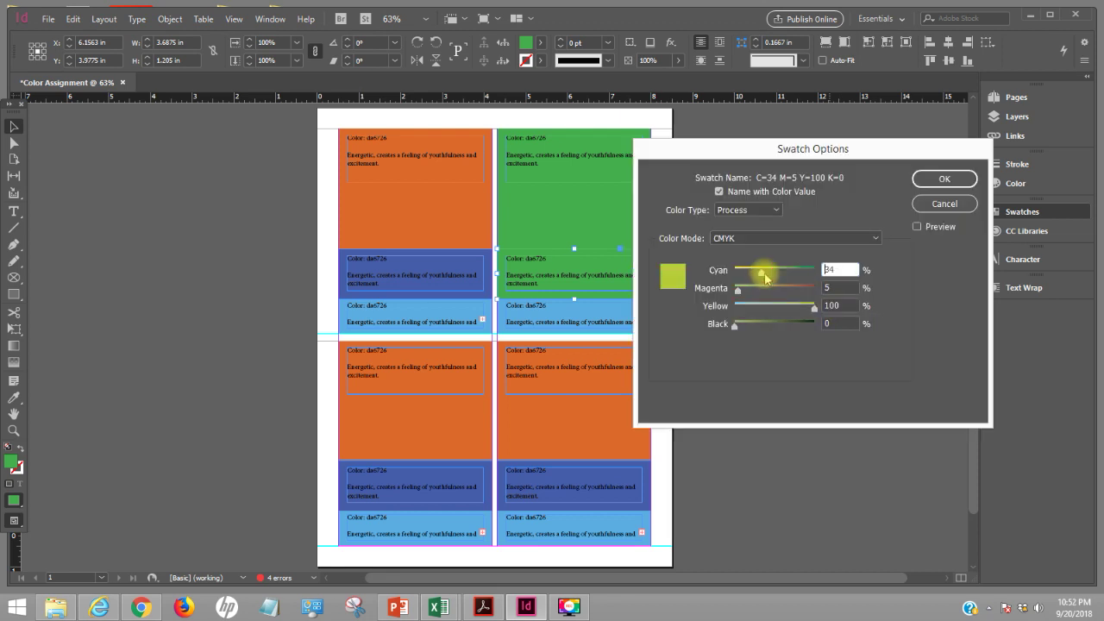
click(917, 227)
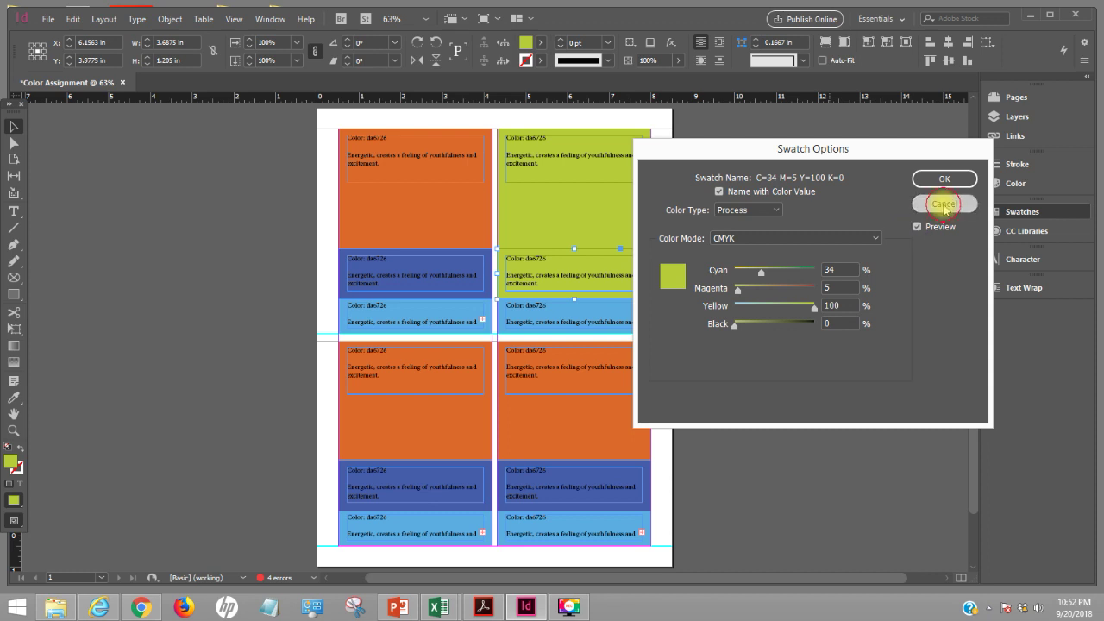
click(942, 204)
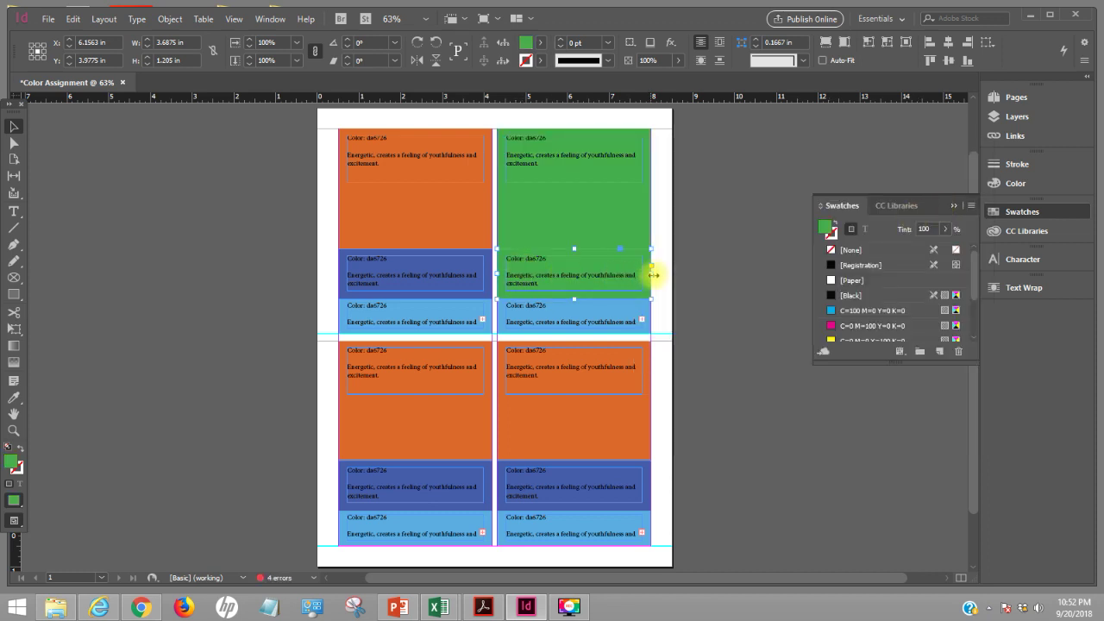
- Fill the middle band with light lime green #99f351 using the Color Picker
double_click(12, 463)
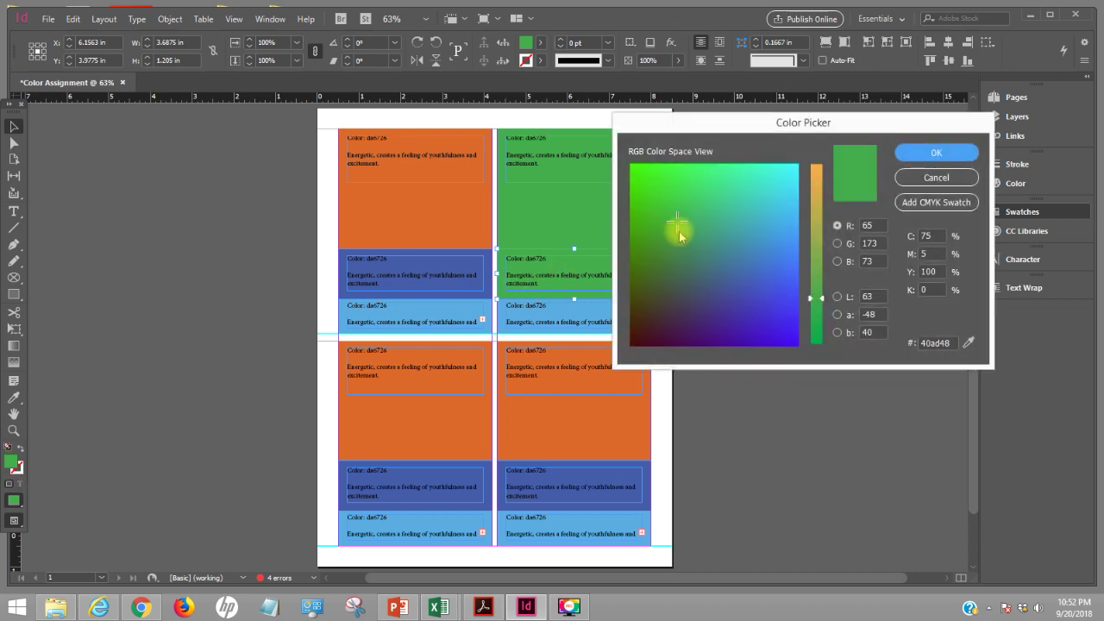
drag(665, 177, 682, 174)
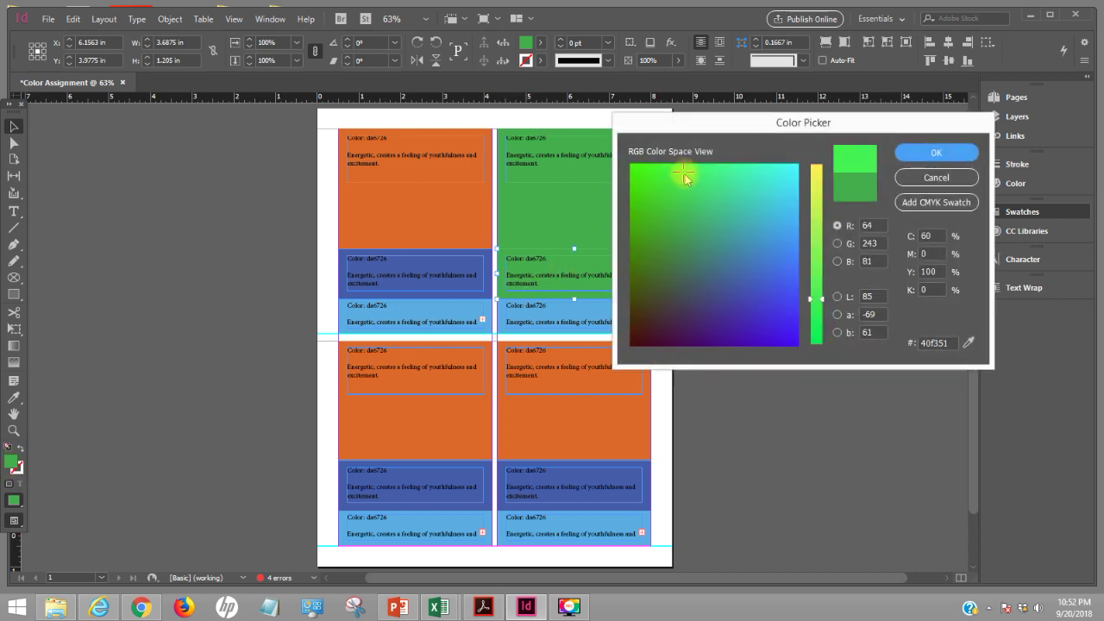
drag(821, 298, 821, 236)
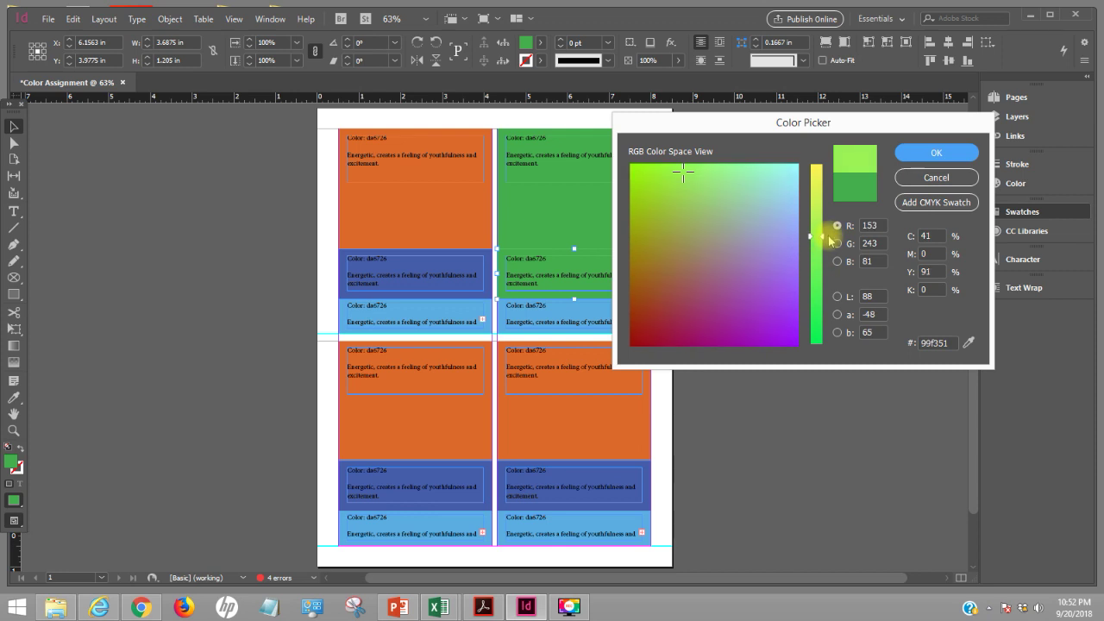
click(930, 156)
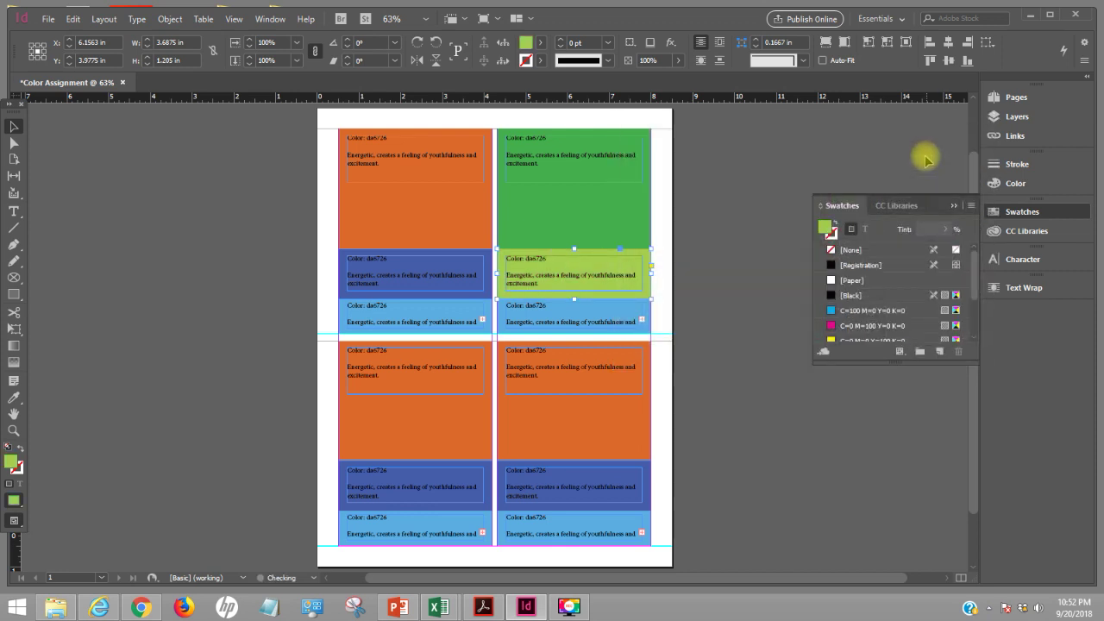
click(742, 257)
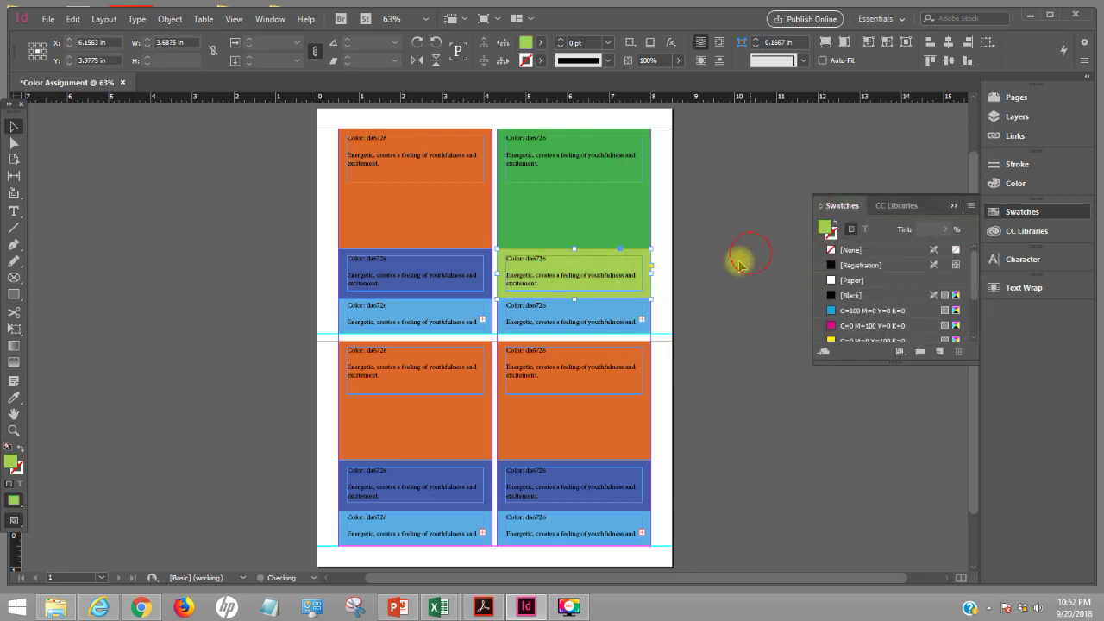
- Select the light-blue bottom band of the top-right palette box
click(651, 318)
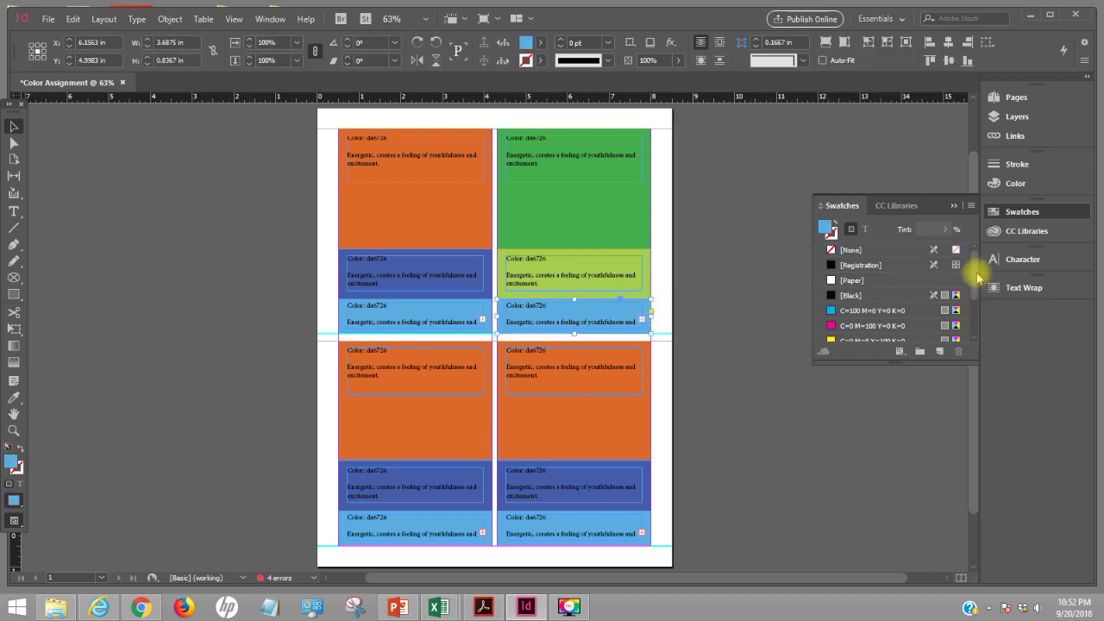
drag(977, 275, 973, 319)
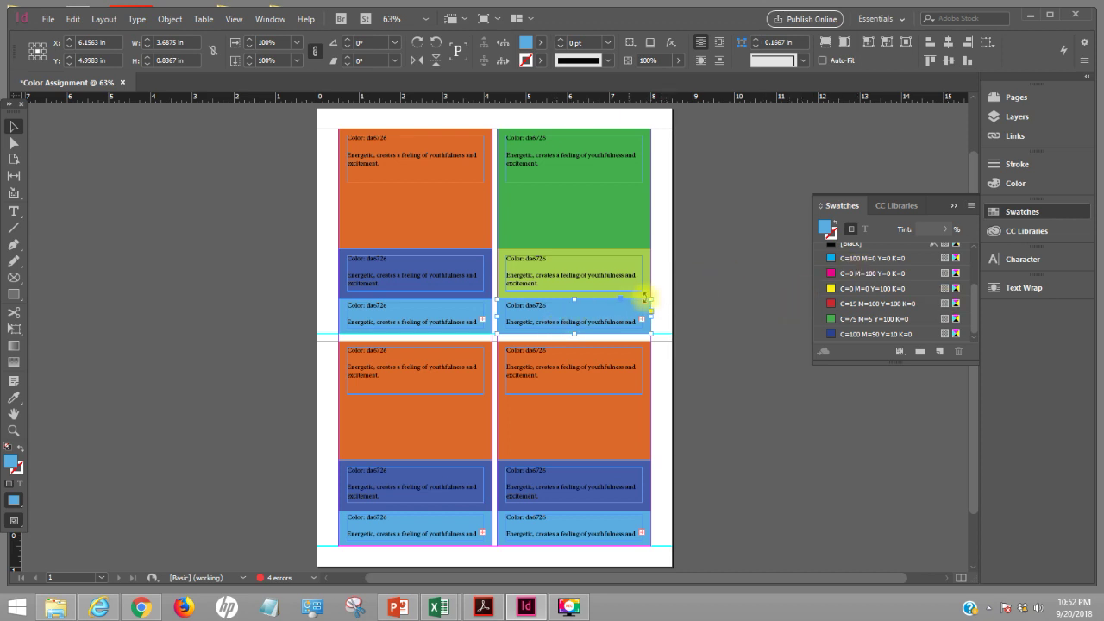
click(671, 288)
click(648, 310)
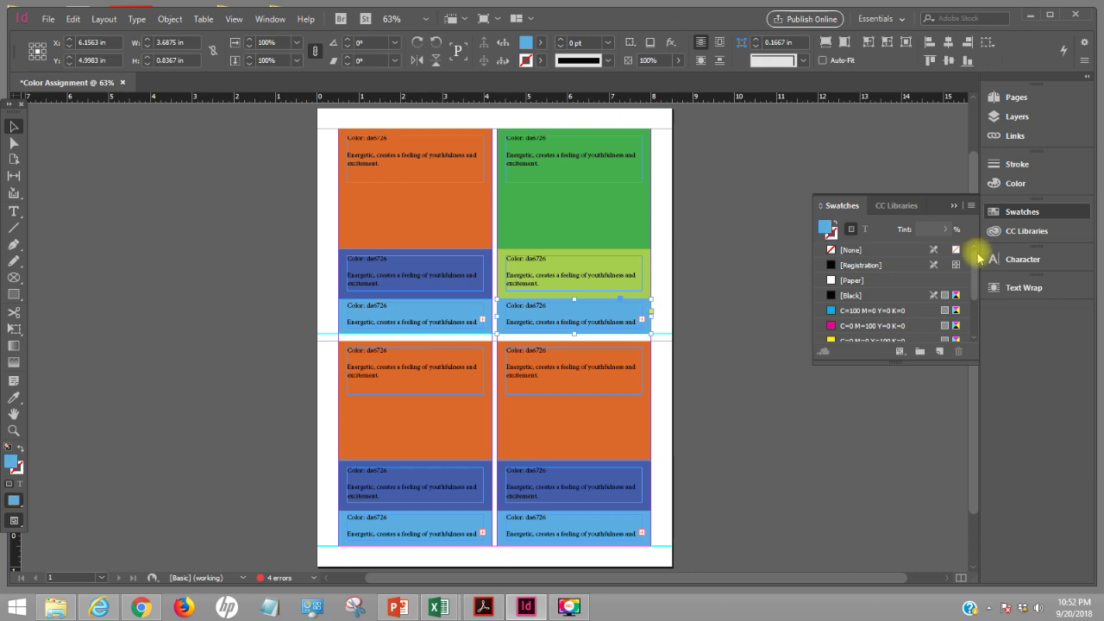
drag(978, 246, 977, 317)
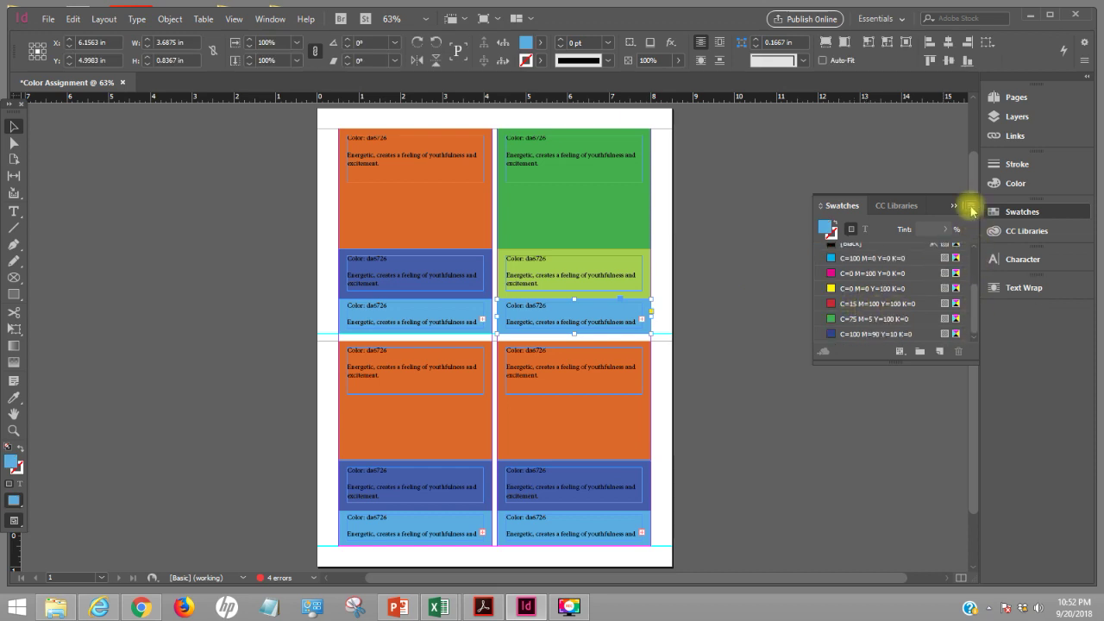
- Refill the band with an olive-brown (about #906b38) using the Color Picker, then deselect
double_click(14, 465)
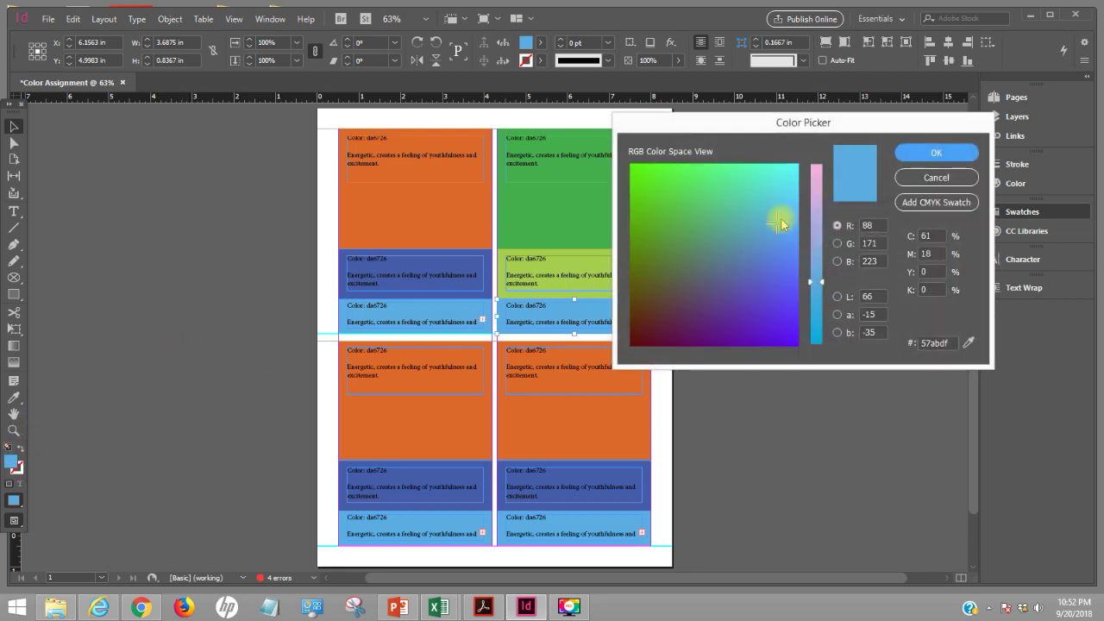
click(730, 251)
mouse_move(696, 282)
mouse_down()
mouse_move(653, 234)
mouse_move(644, 198)
mouse_up()
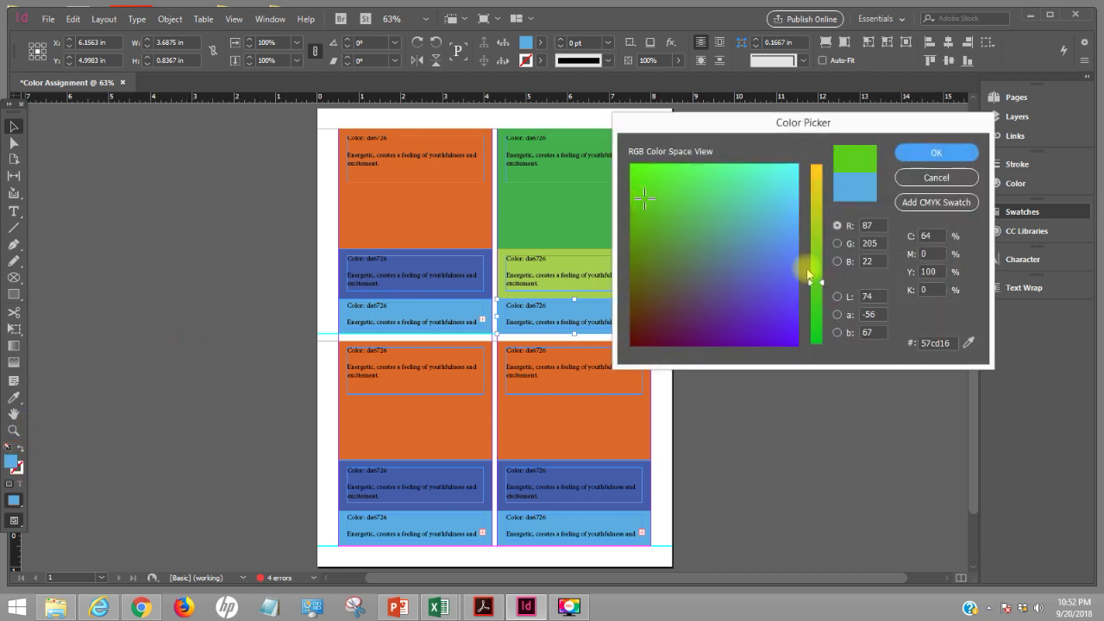
drag(824, 282, 816, 167)
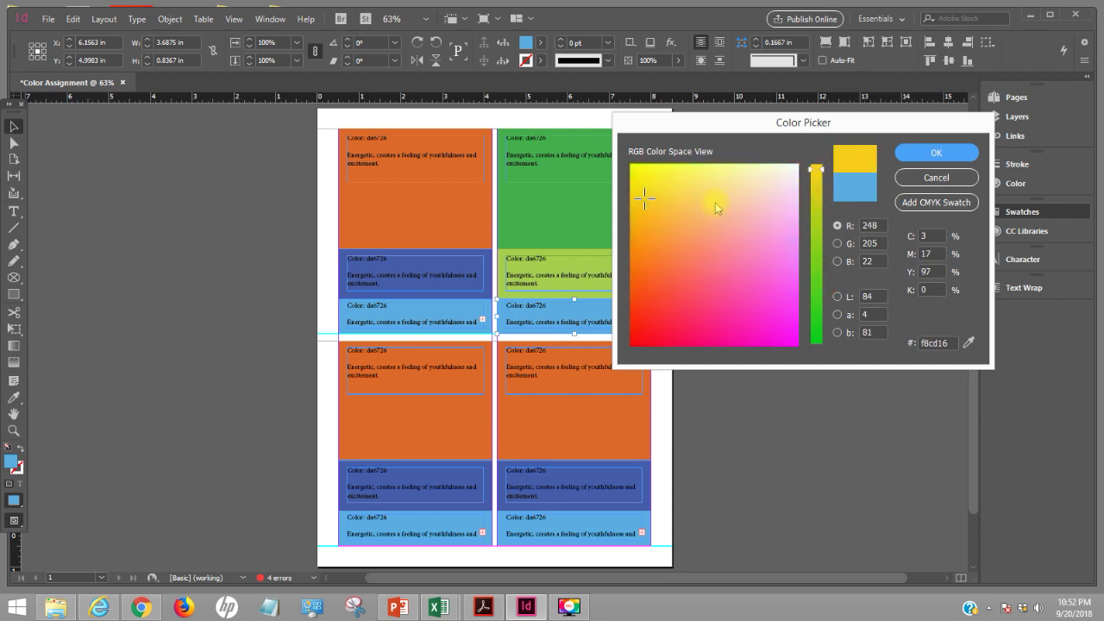
drag(699, 171, 722, 175)
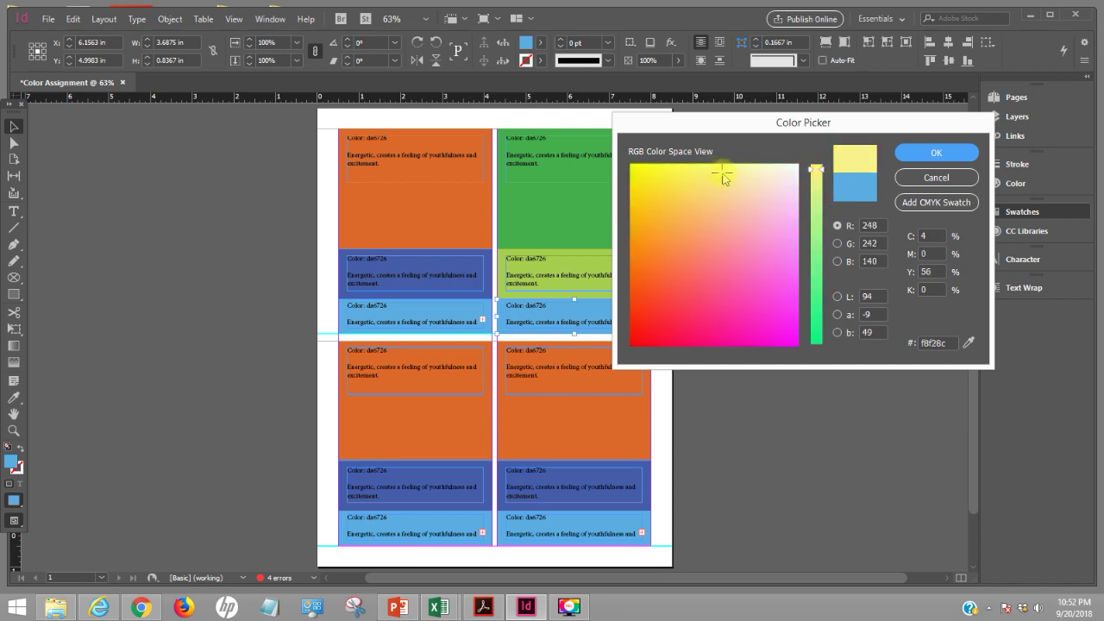
drag(816, 169, 824, 194)
mouse_move(721, 175)
mouse_down()
mouse_move(732, 174)
mouse_move(771, 256)
mouse_move(651, 257)
mouse_move(632, 243)
mouse_move(633, 288)
mouse_up()
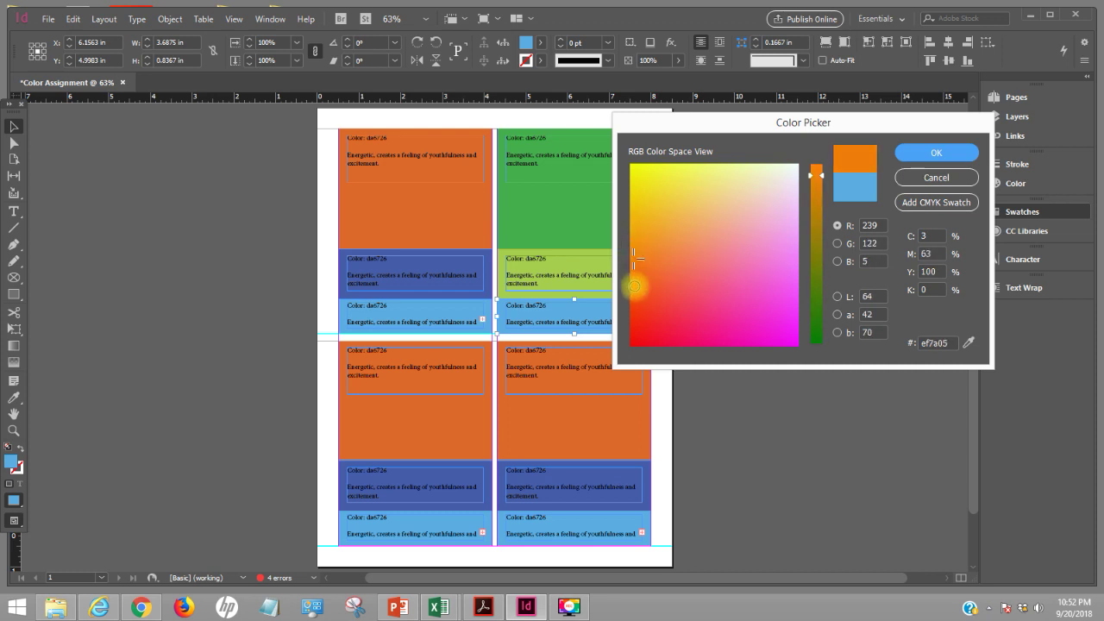
drag(821, 182, 821, 268)
mouse_move(636, 288)
mouse_down()
mouse_move(636, 233)
mouse_move(636, 259)
mouse_move(630, 249)
mouse_move(675, 295)
mouse_move(661, 302)
mouse_move(653, 268)
mouse_move(670, 272)
mouse_up()
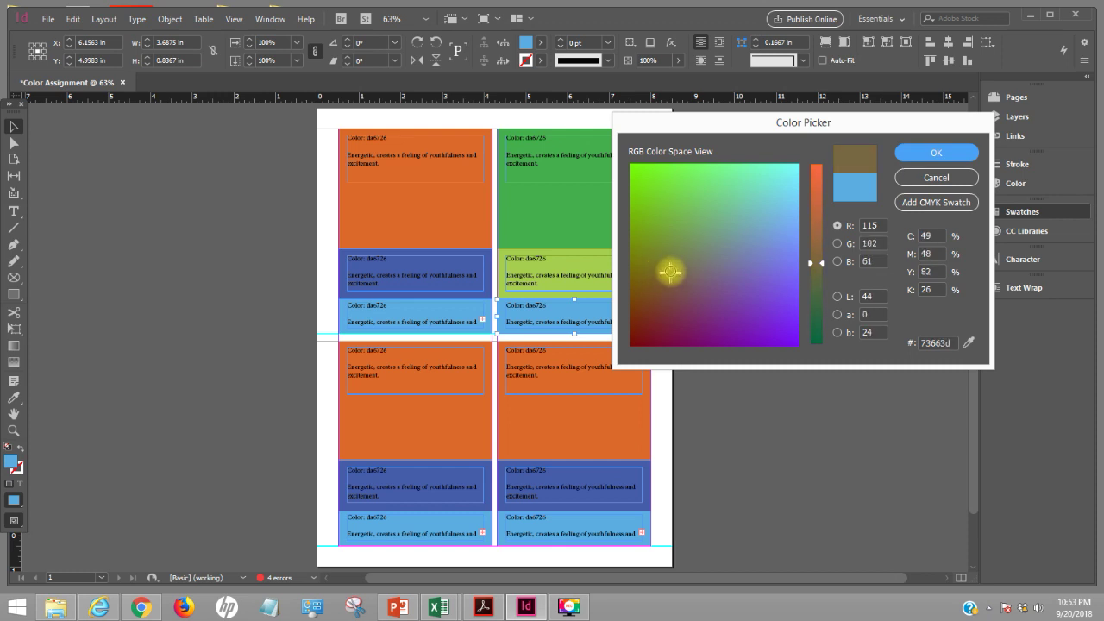
drag(814, 262, 824, 248)
mouse_move(667, 264)
mouse_down()
mouse_move(670, 246)
mouse_move(667, 270)
mouse_up()
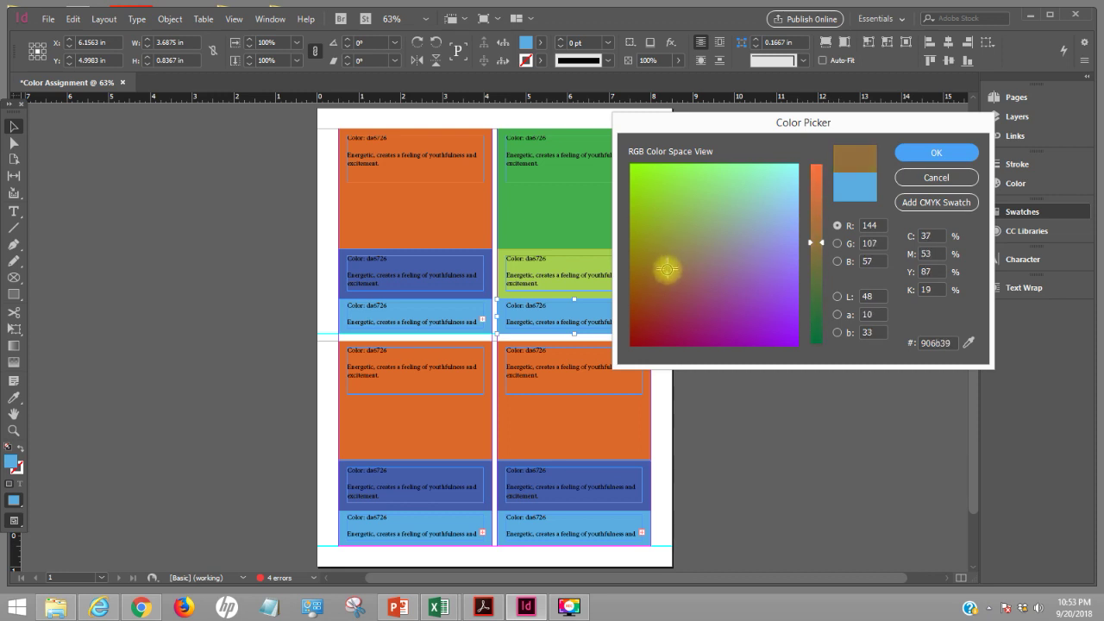
click(915, 152)
click(657, 260)
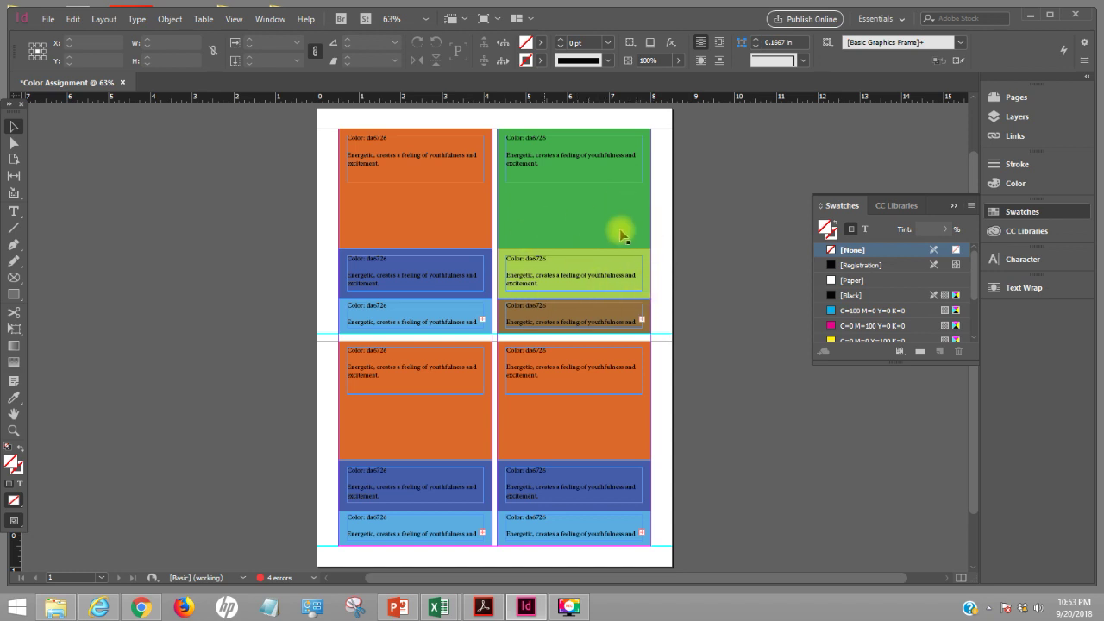
- Apply the C=100 M=90 Y=10 K=0 swatch to the brown band, then adjust it to pale blue #a6def3
click(645, 314)
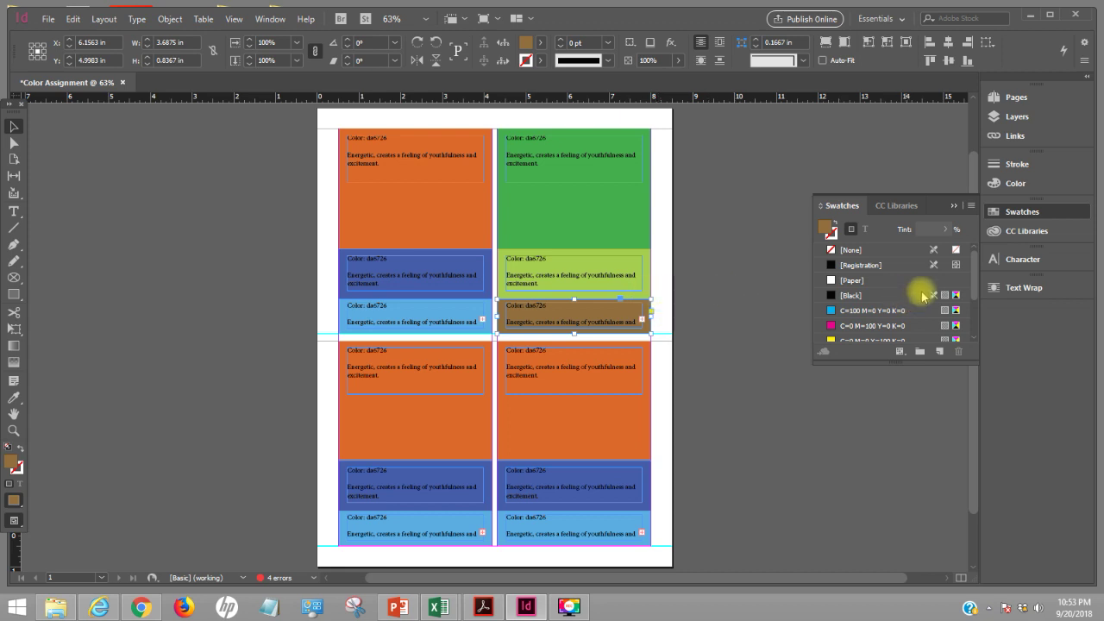
click(973, 265)
drag(977, 294, 980, 324)
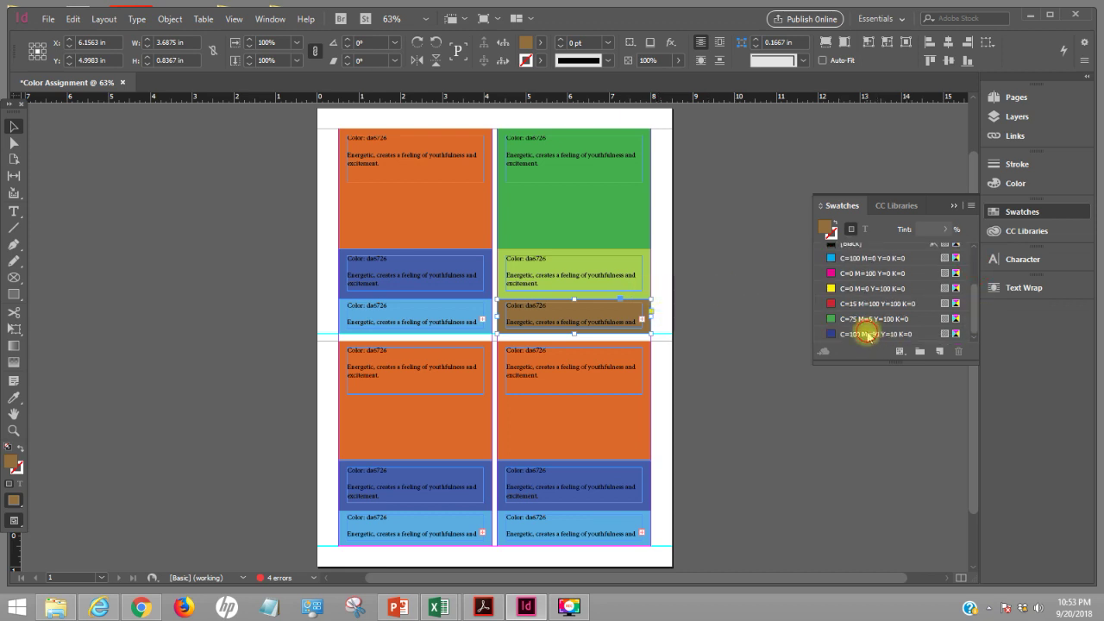
drag(869, 332, 647, 320)
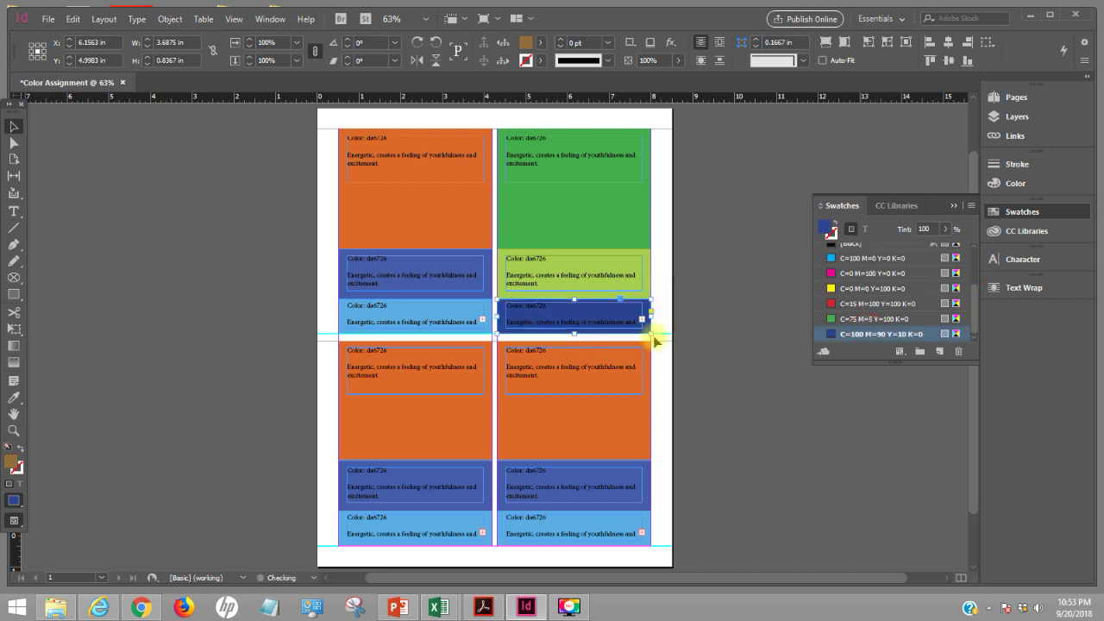
double_click(11, 462)
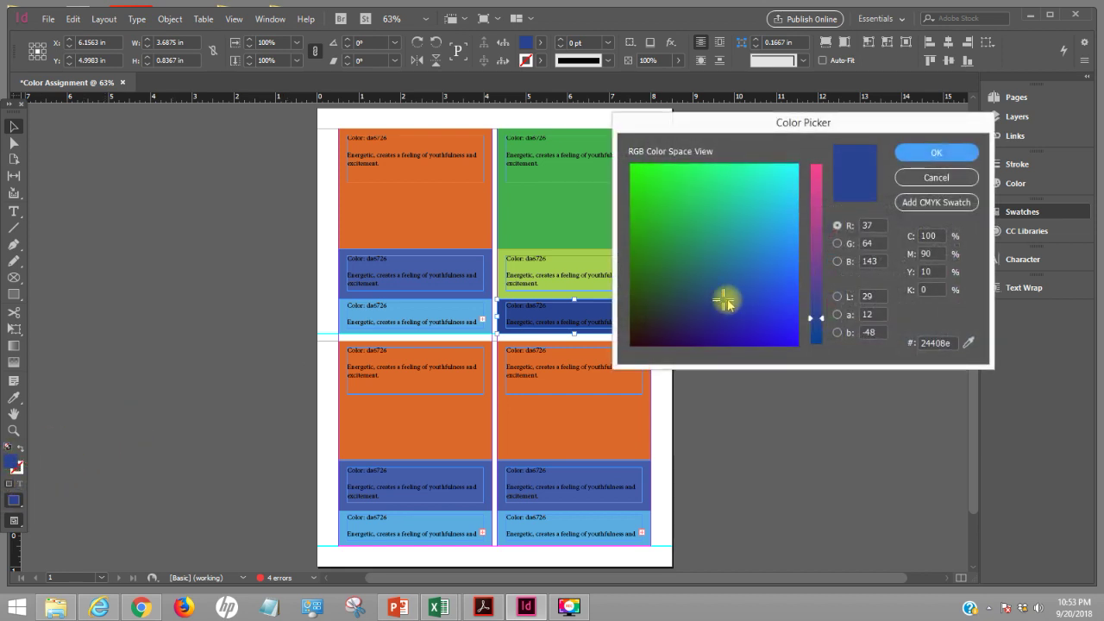
drag(727, 299, 789, 185)
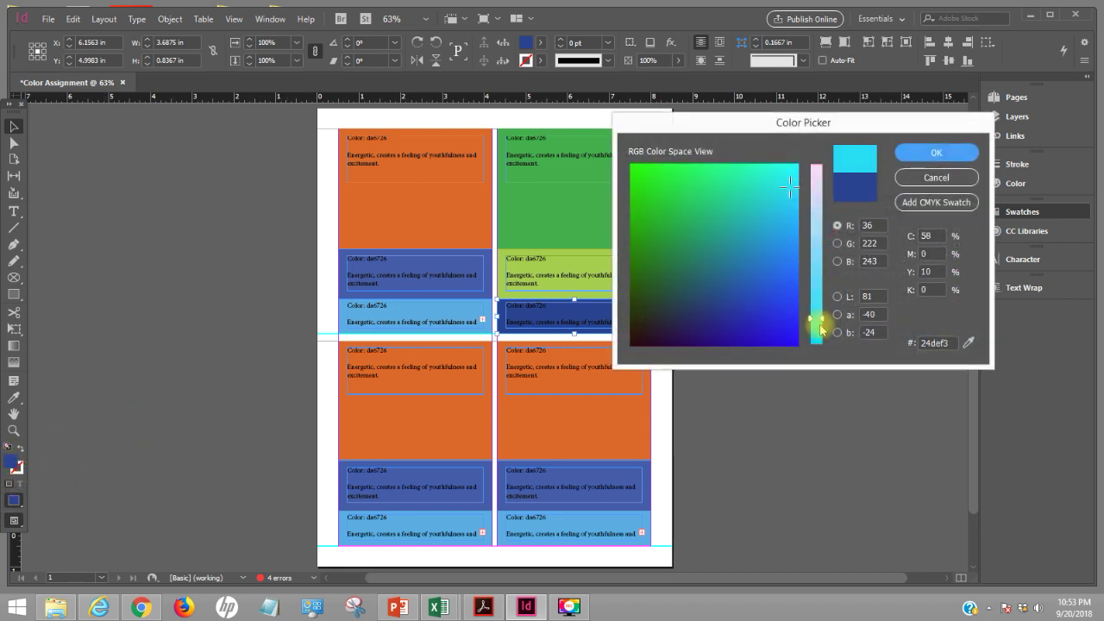
drag(816, 319, 825, 223)
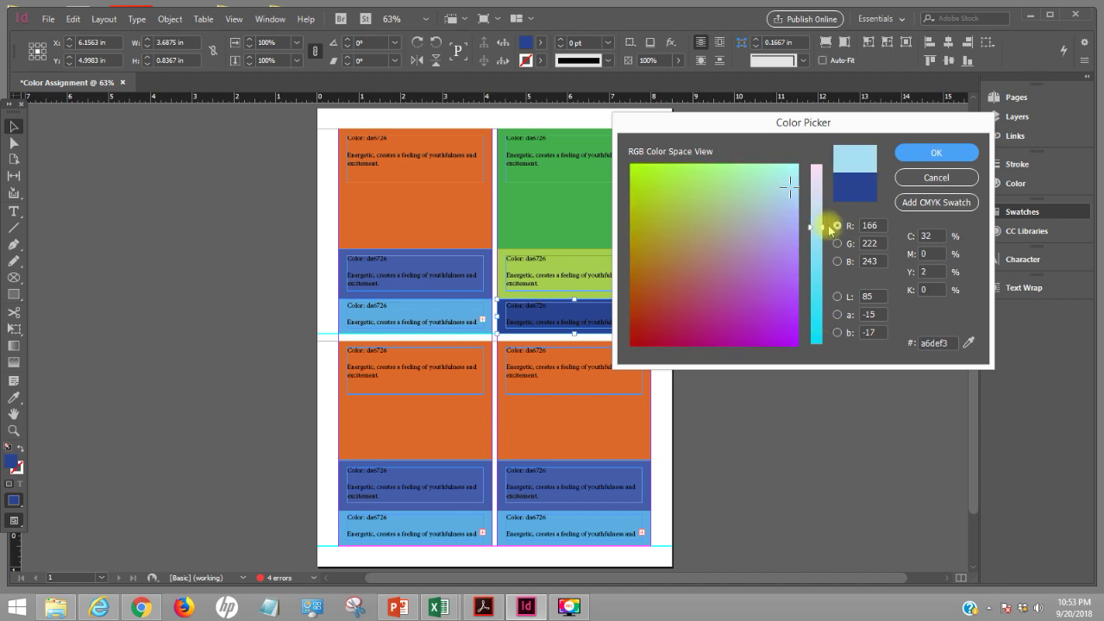
click(936, 152)
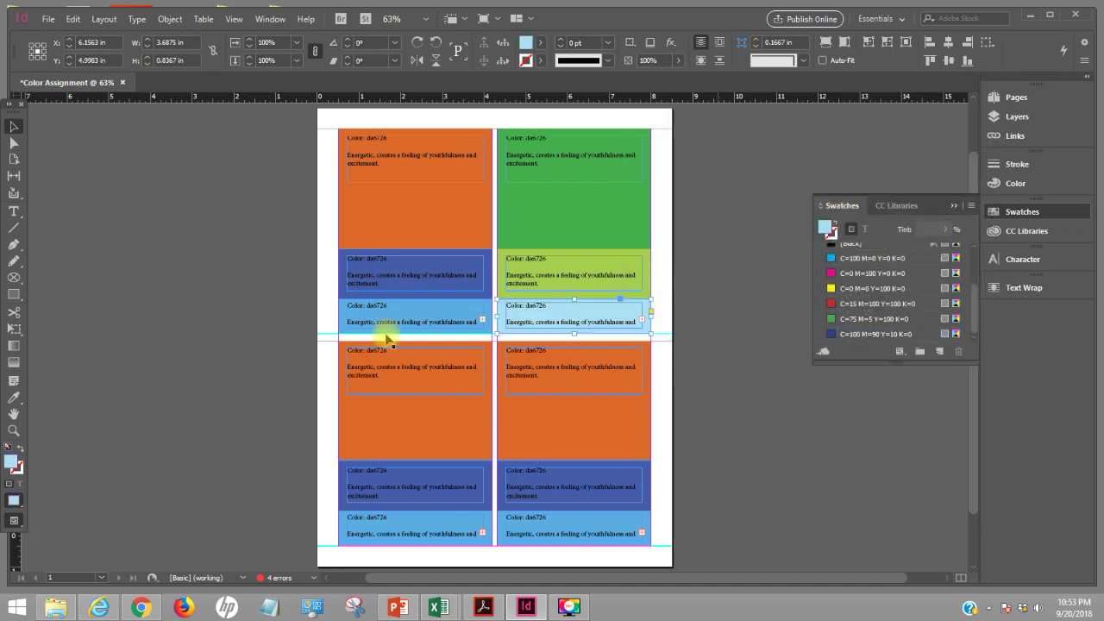
- Take the pale blue band's hex fill value a9dff3 from its colour settings
click(669, 286)
click(530, 312)
double_click(530, 312)
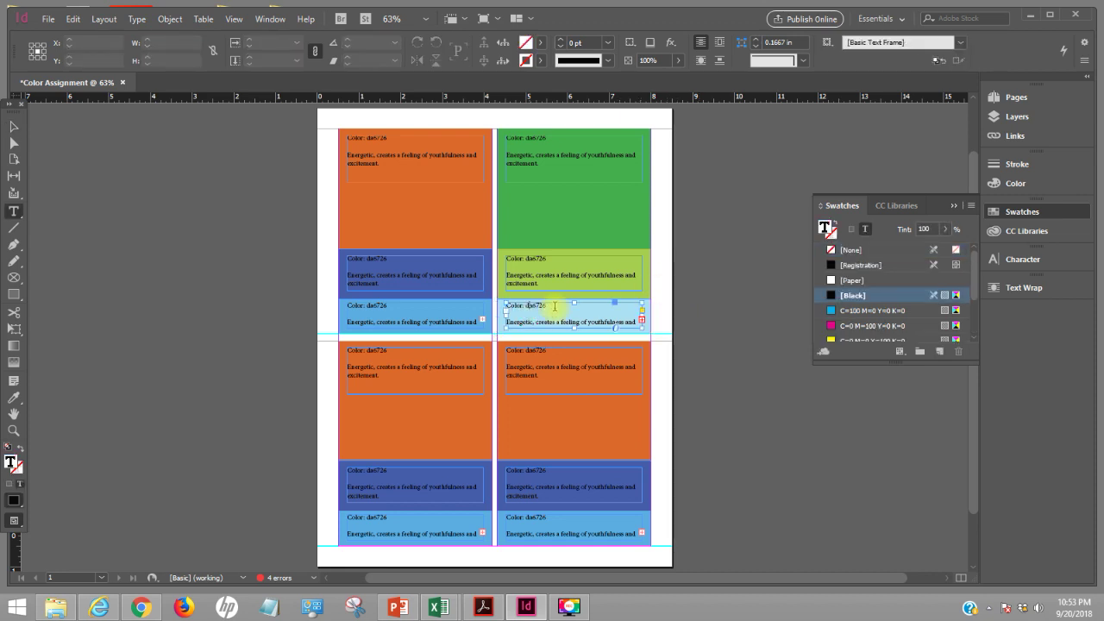
double_click(533, 306)
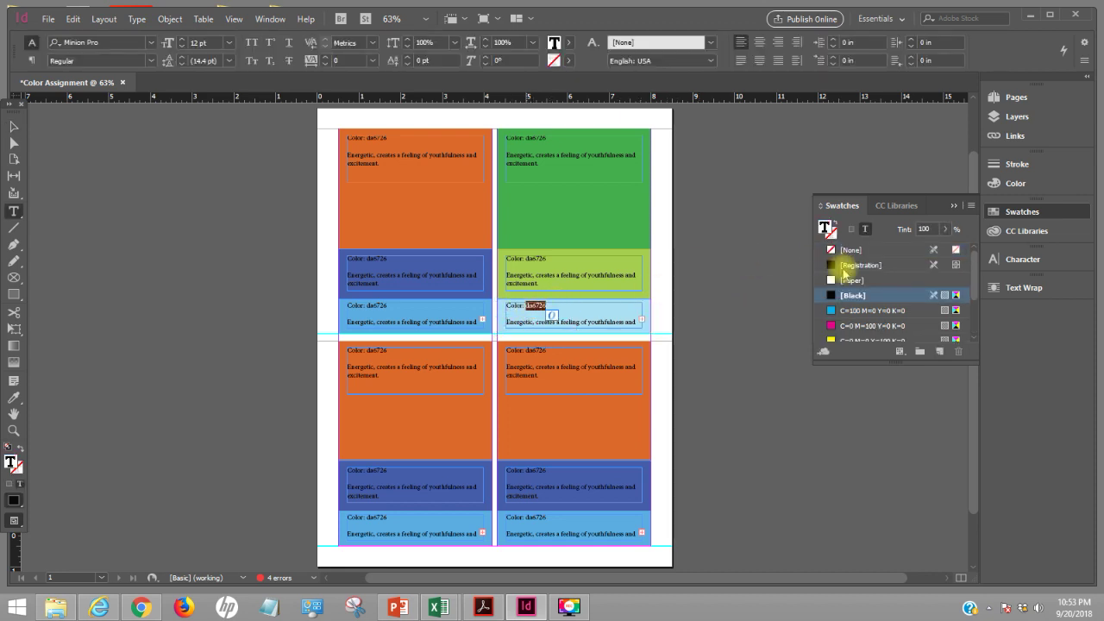
click(15, 127)
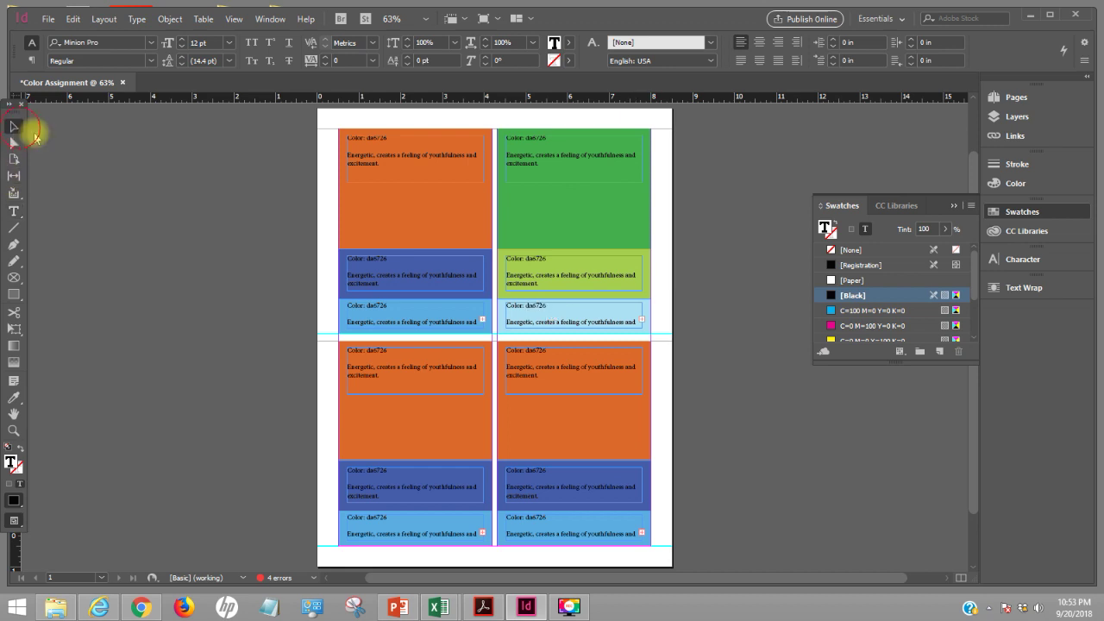
click(646, 306)
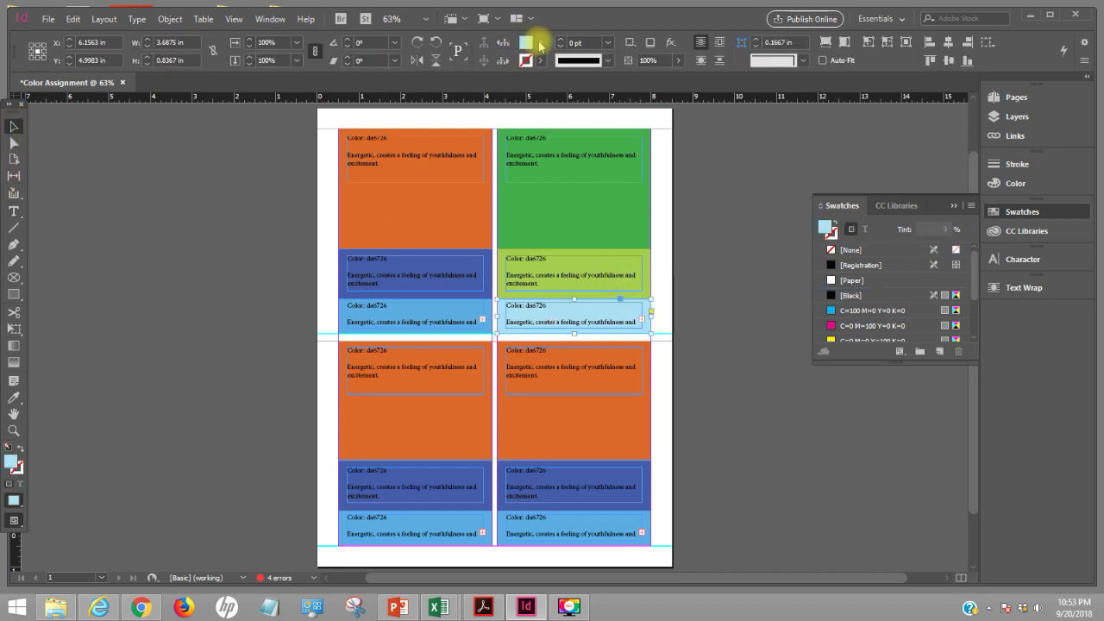
double_click(528, 43)
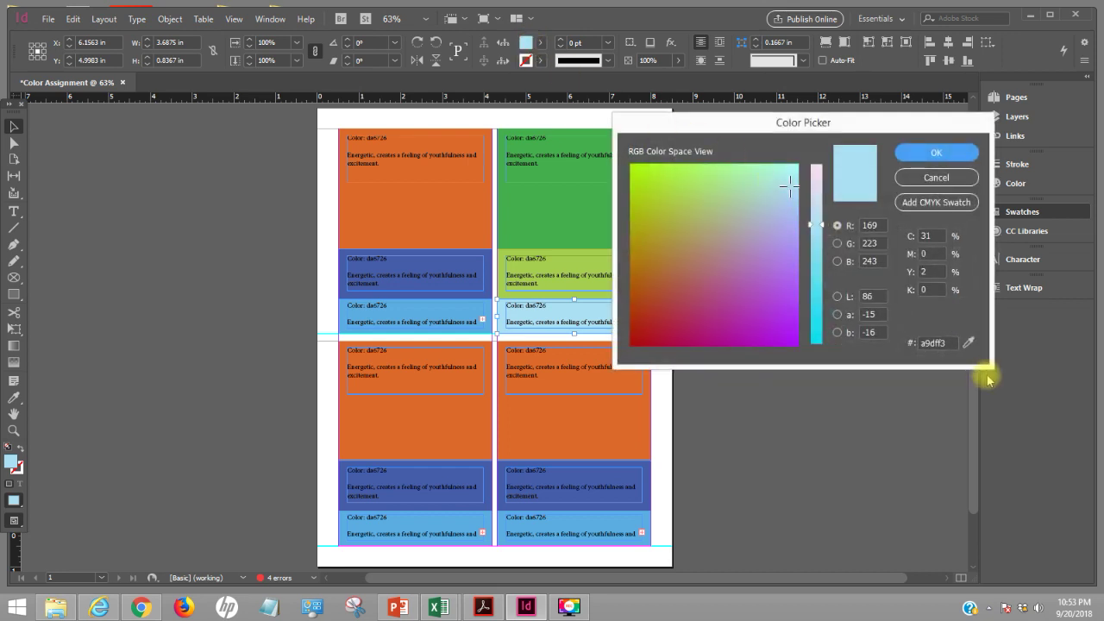
drag(951, 343, 881, 339)
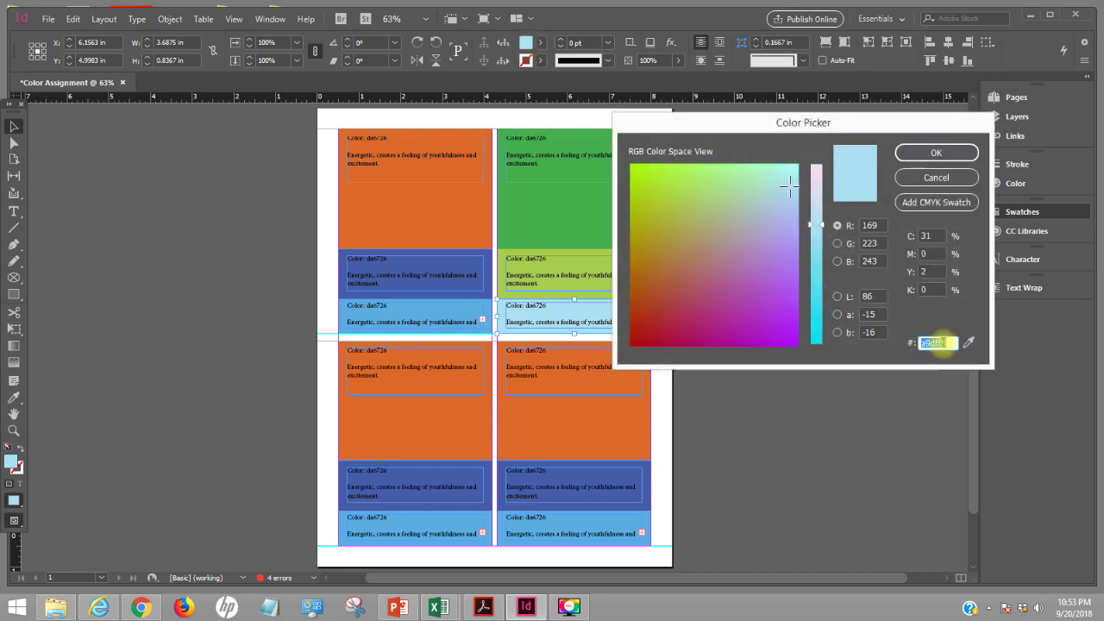
right_click(926, 342)
click(955, 403)
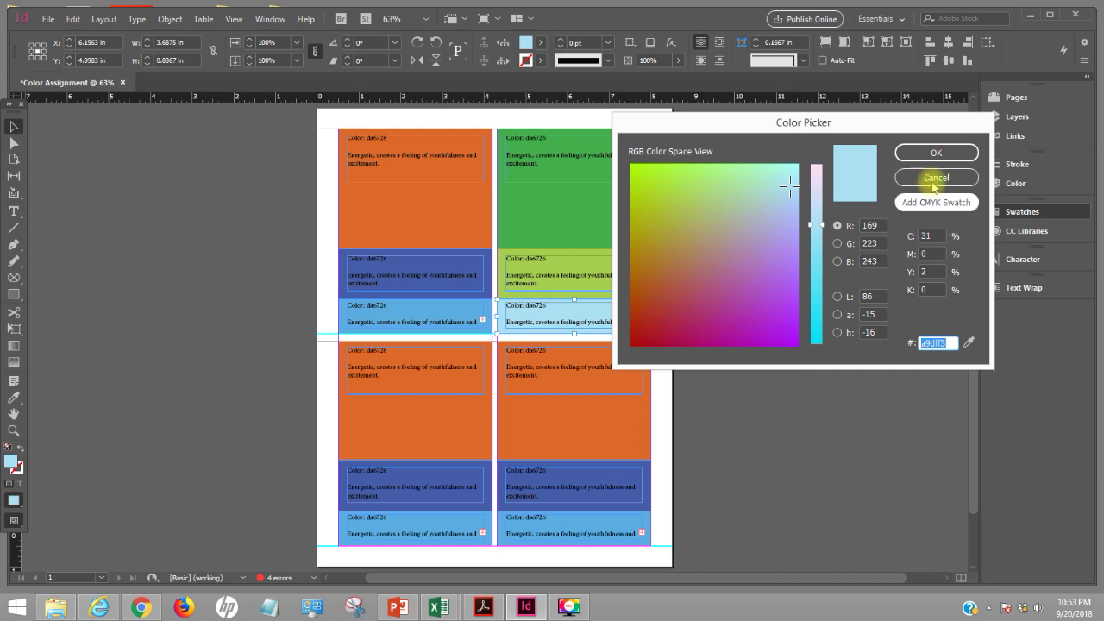
click(936, 153)
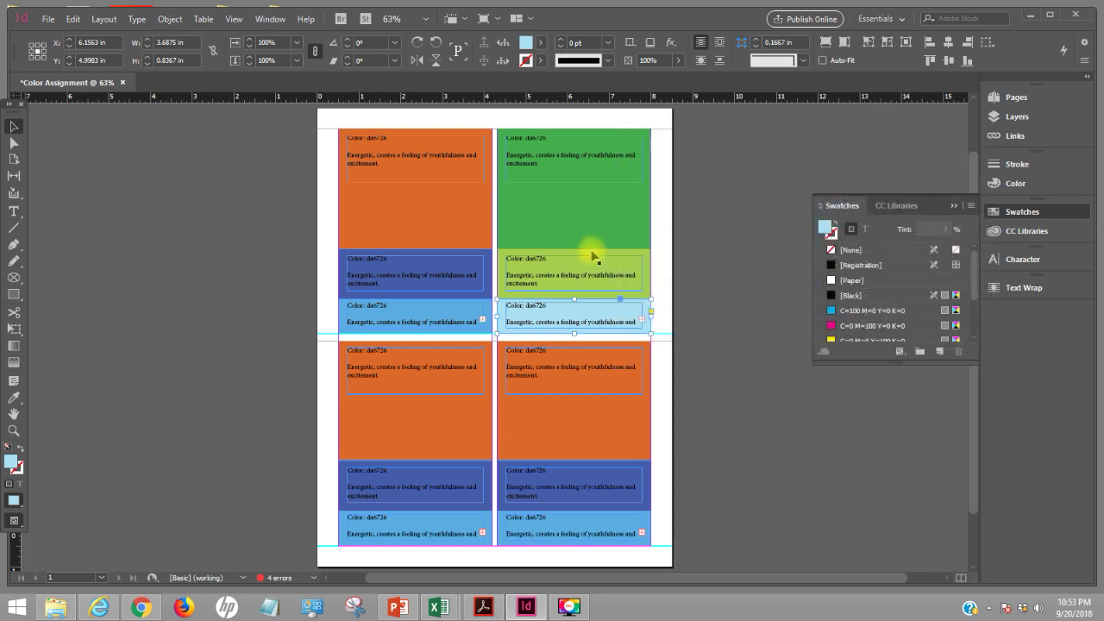
- Replace da6726 in the band's Color label with the pasted a9dff3
double_click(537, 306)
triple_click(537, 305)
click(536, 305)
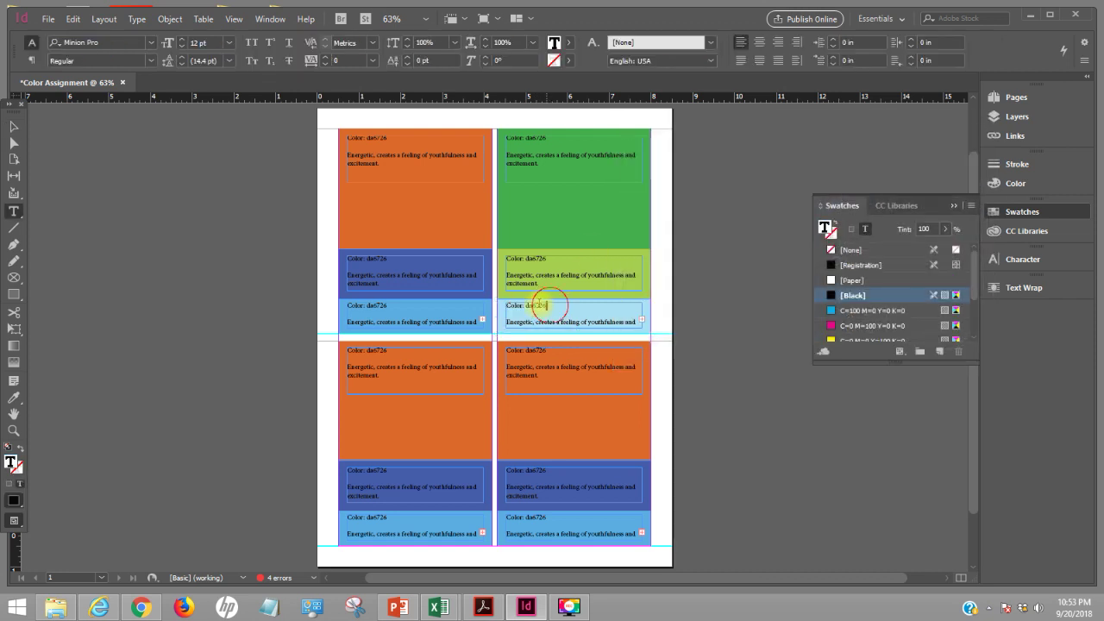
double_click(535, 305)
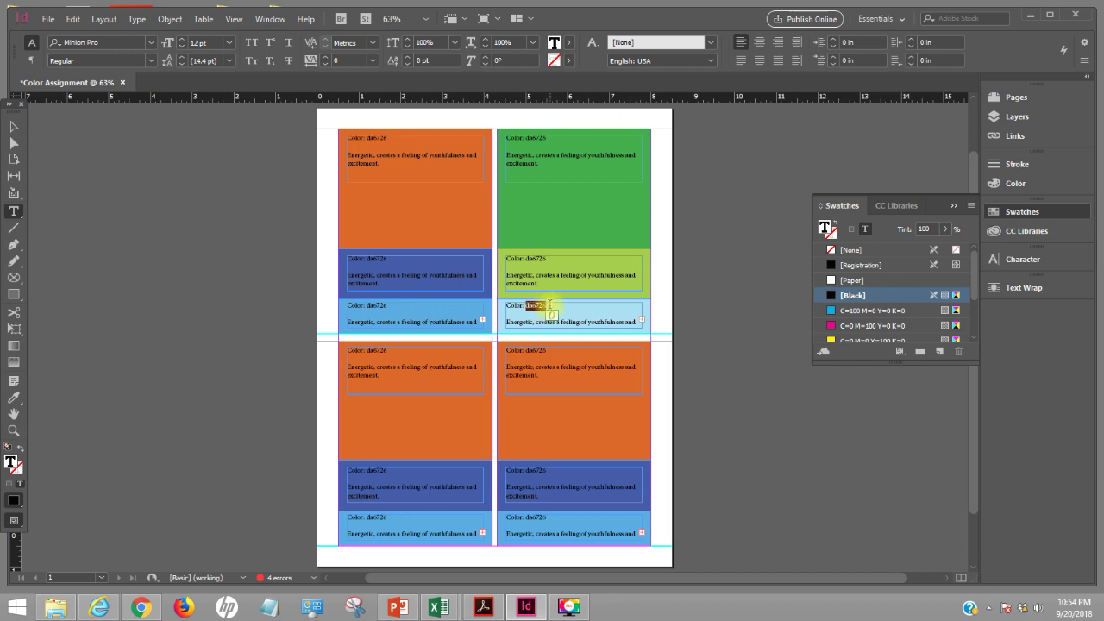
text(a9d8f0)
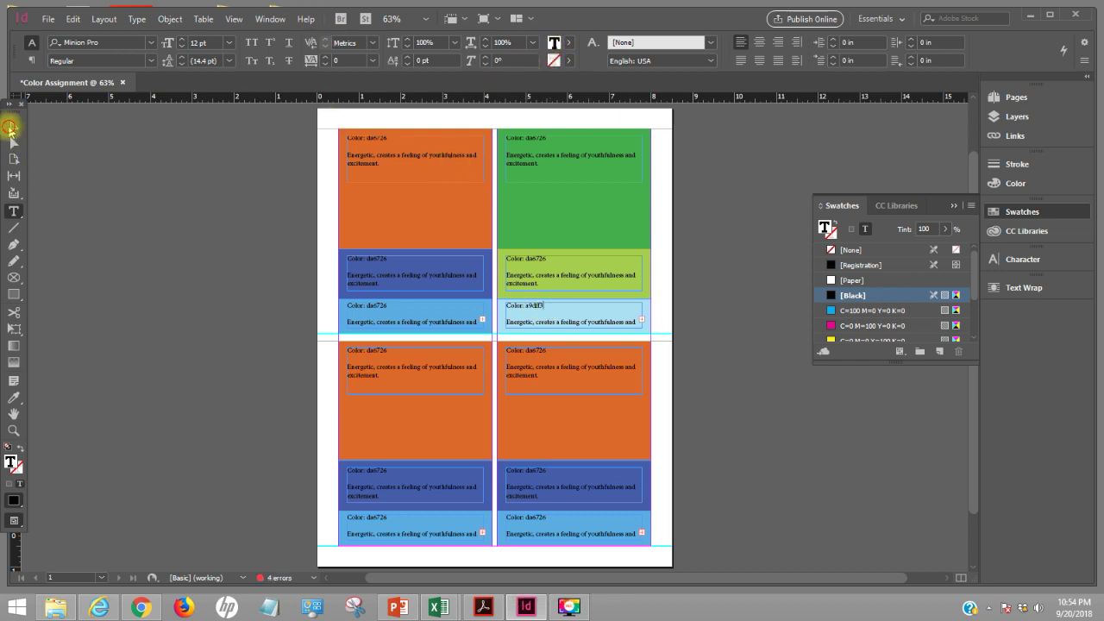
click(14, 126)
click(547, 253)
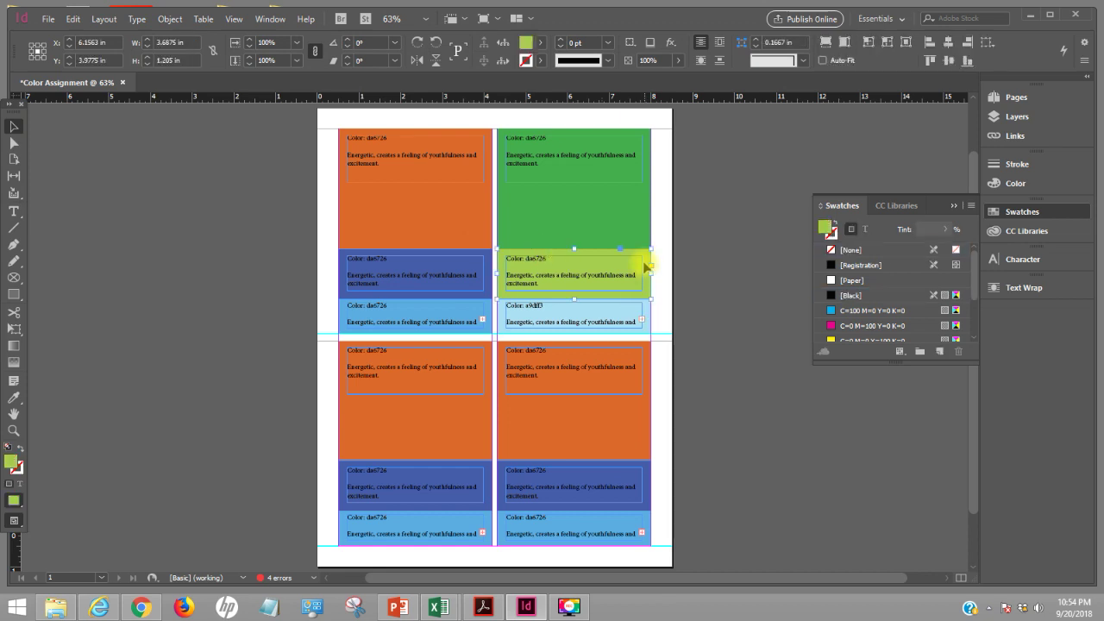
double_click(525, 42)
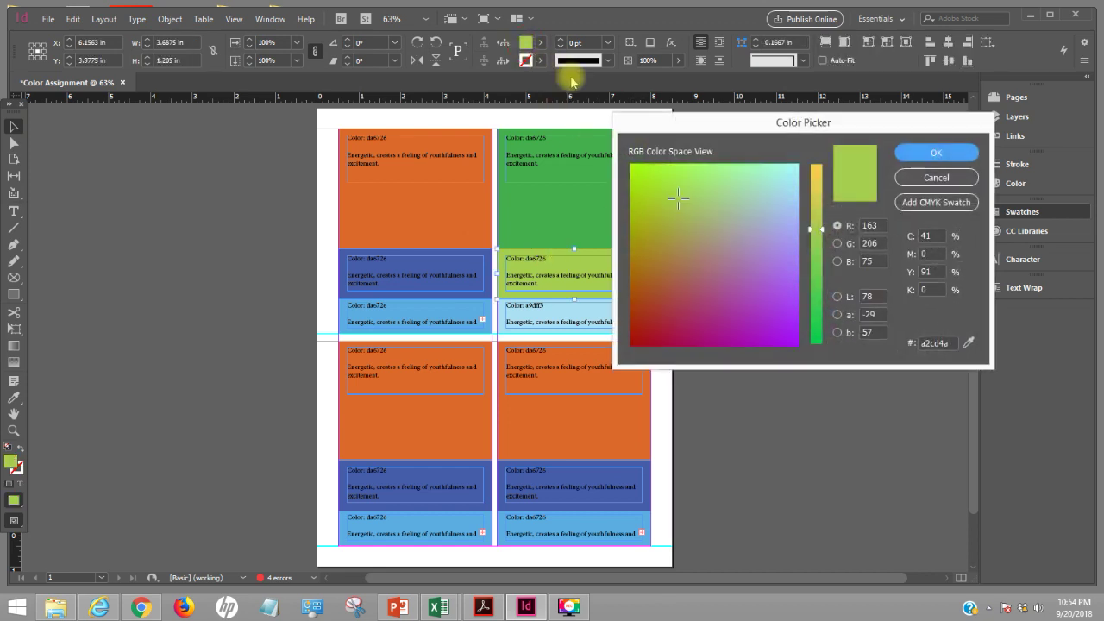
click(937, 181)
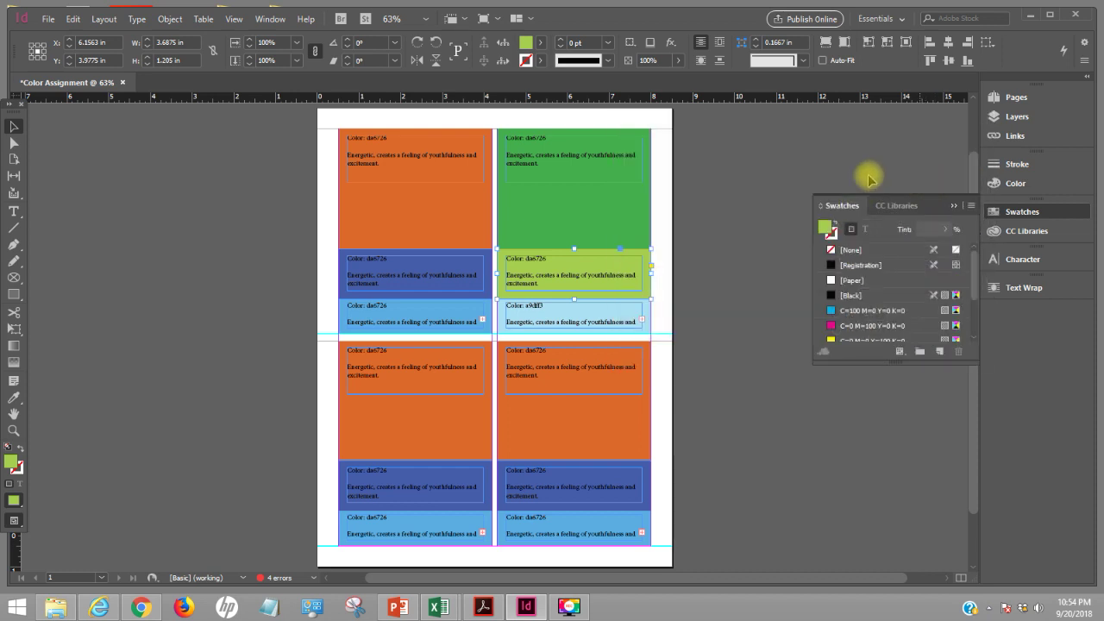
- Open Window > Color > Adobe Color Themes and place it beside the Swatches panel
click(270, 21)
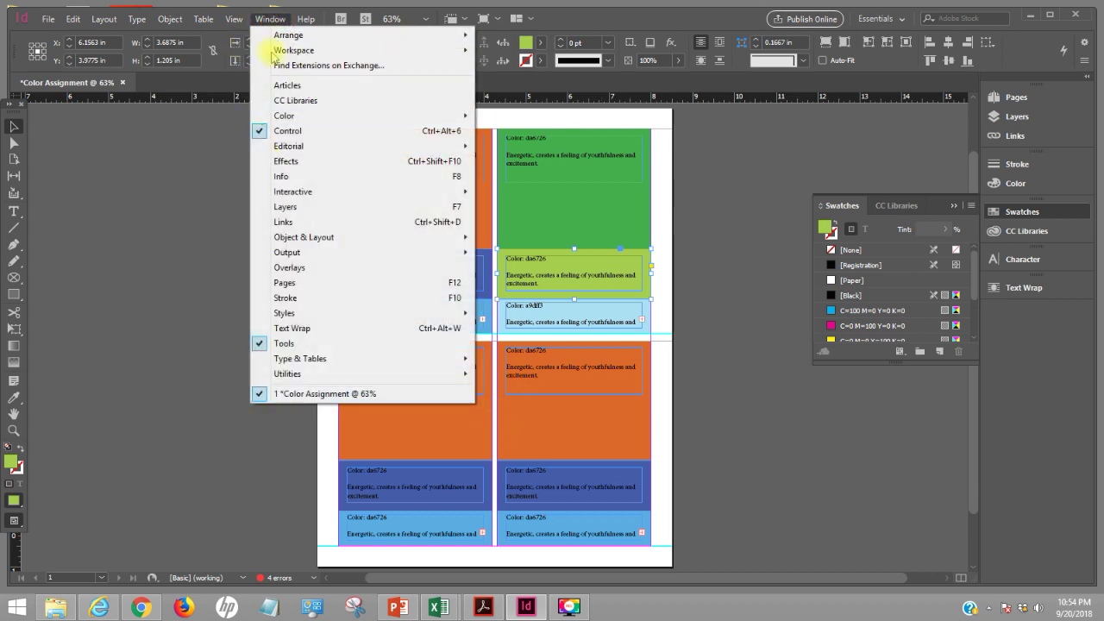
mouse_move(304, 54)
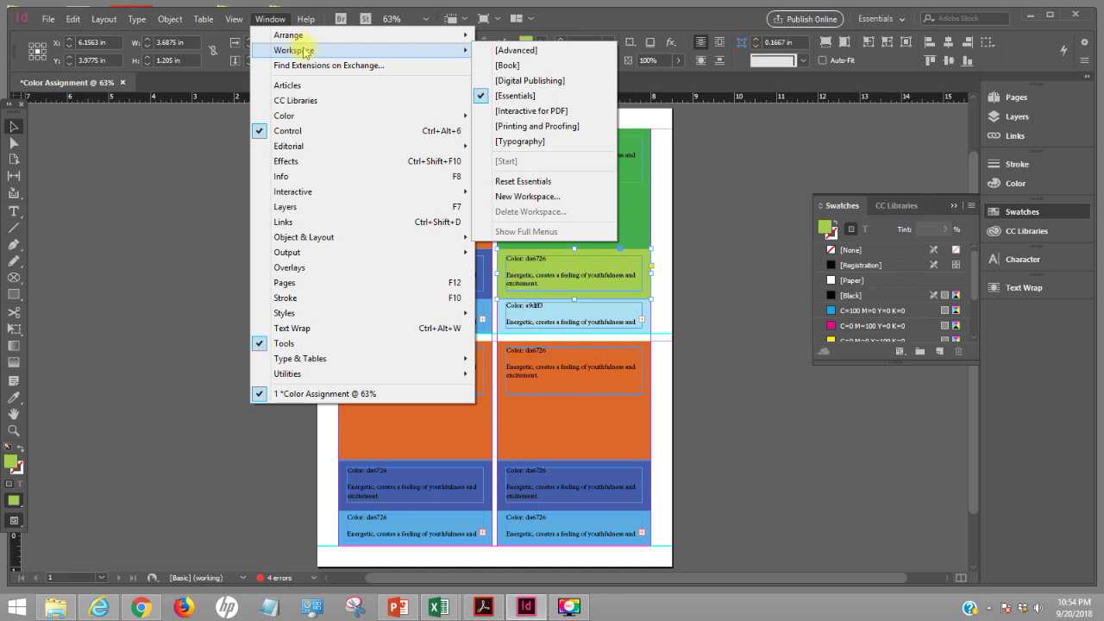
mouse_move(319, 117)
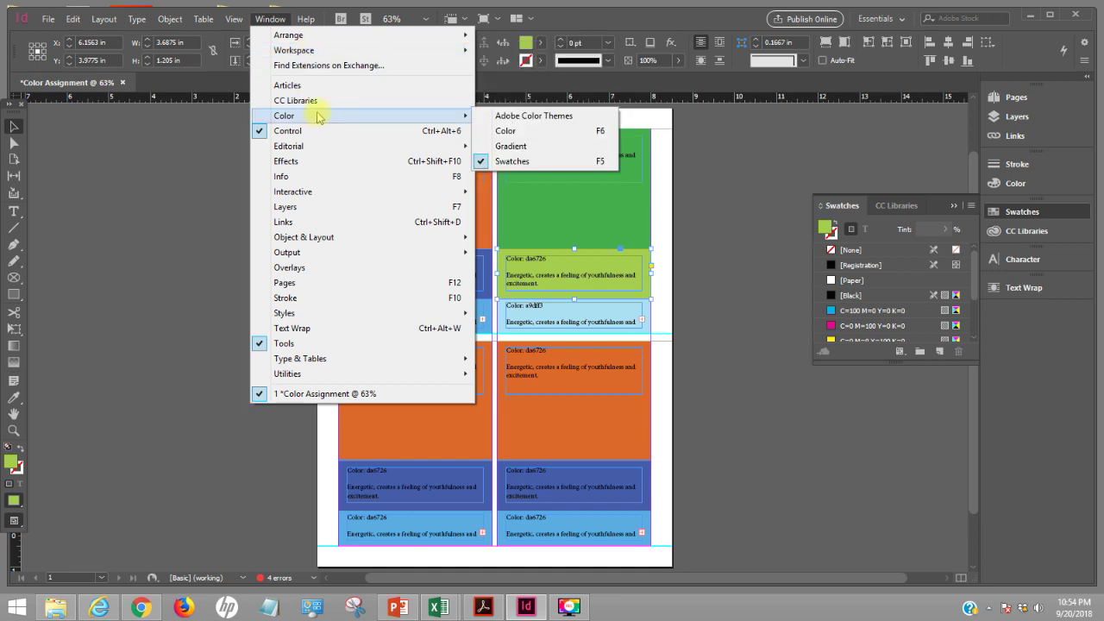
click(555, 116)
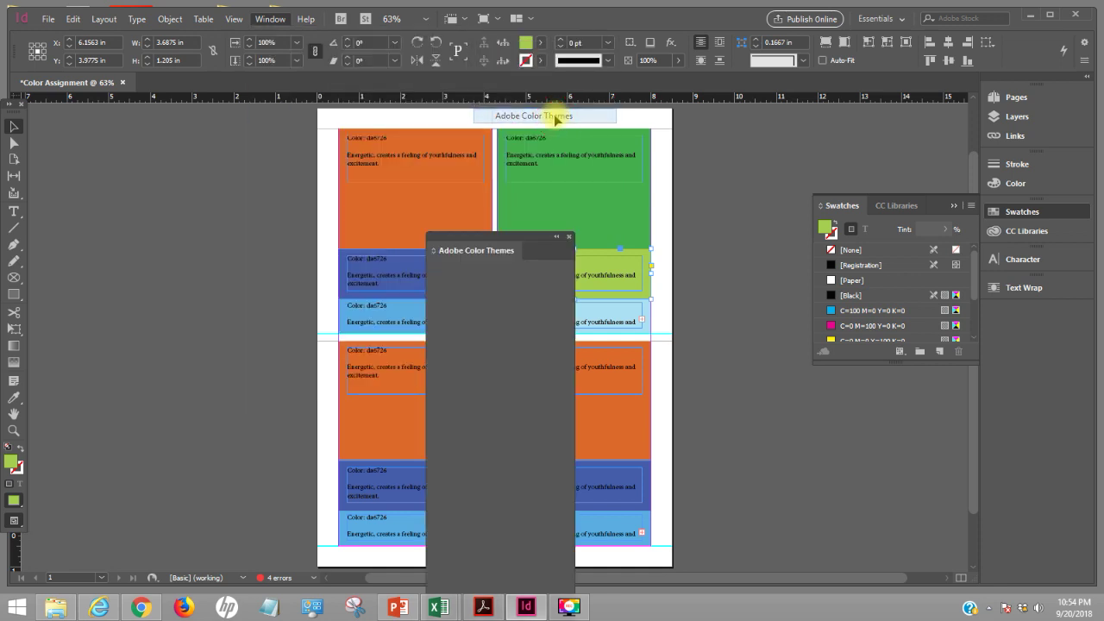
drag(528, 249, 744, 202)
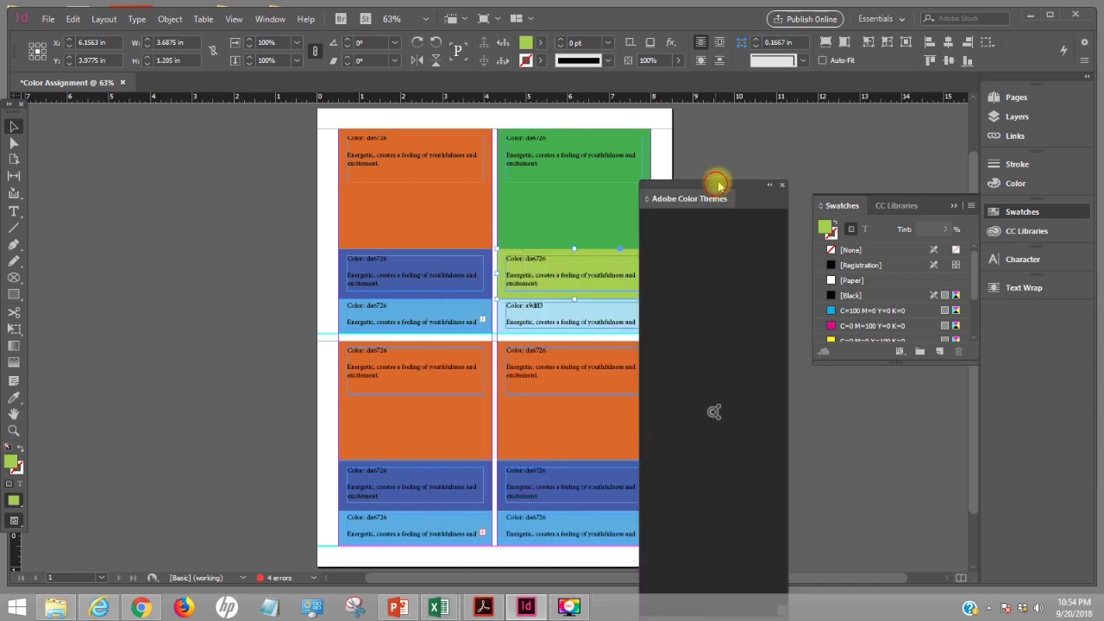
drag(715, 177, 725, 146)
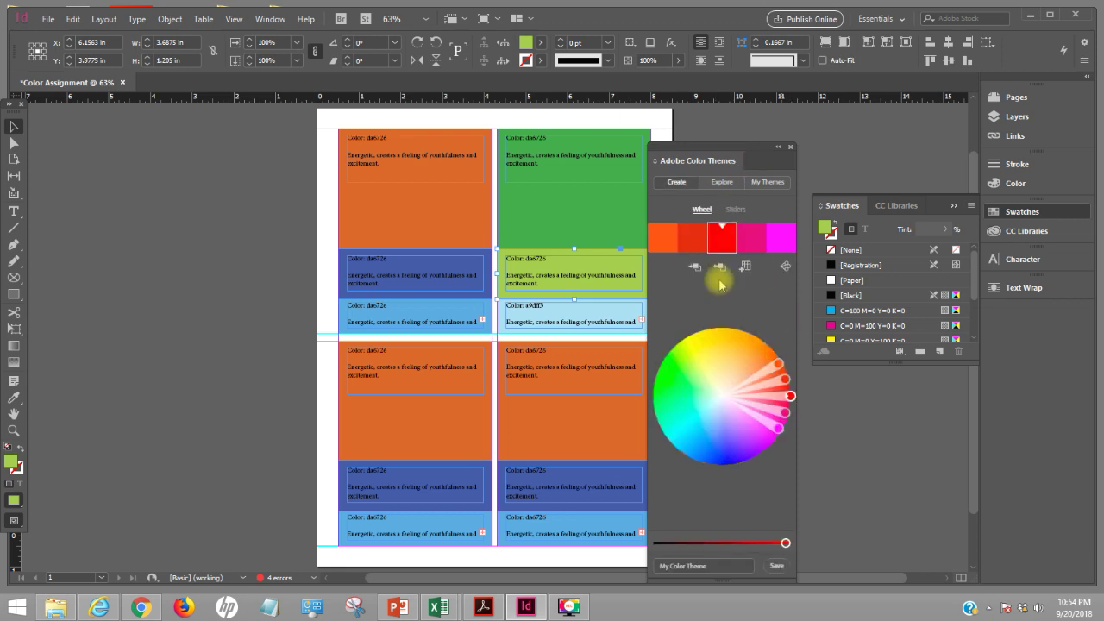
- Search the Explore tab of Adobe Color Themes for 'spa'
click(722, 183)
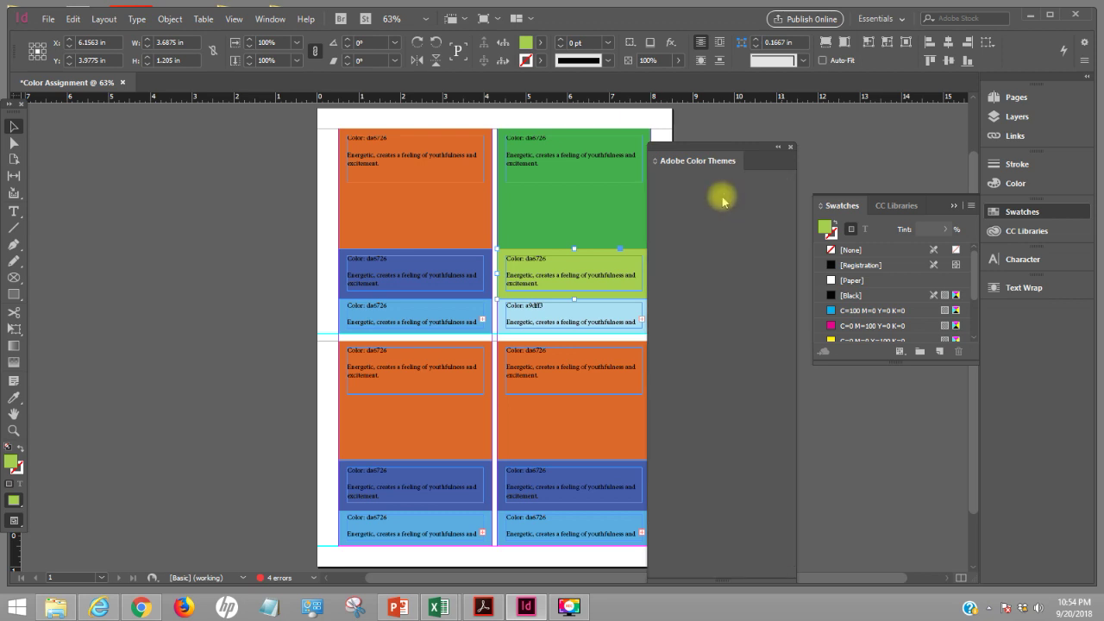
click(710, 210)
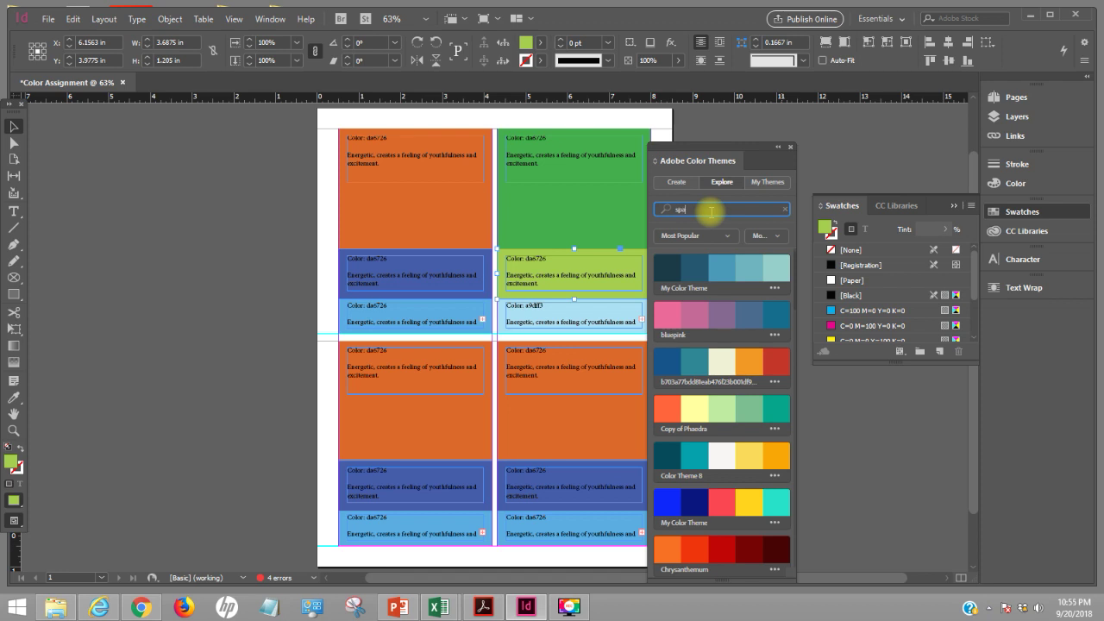
key(Return)
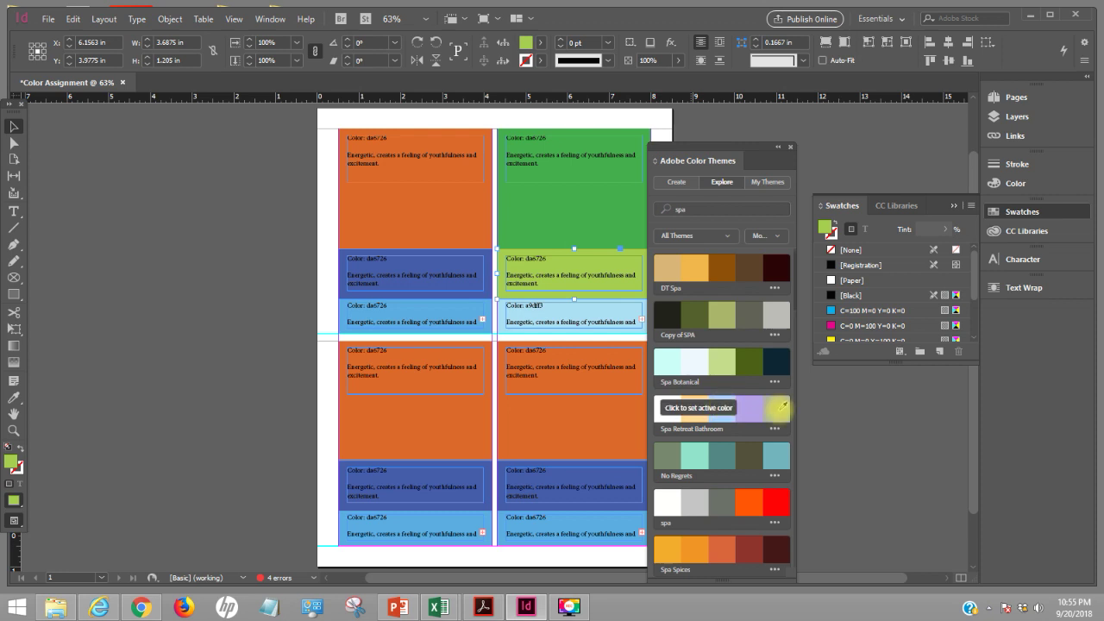
- Fill the large green area grey from Spa Retreat Bathroom and the yellow-green strip pale cyan from Spa Botanical
click(527, 212)
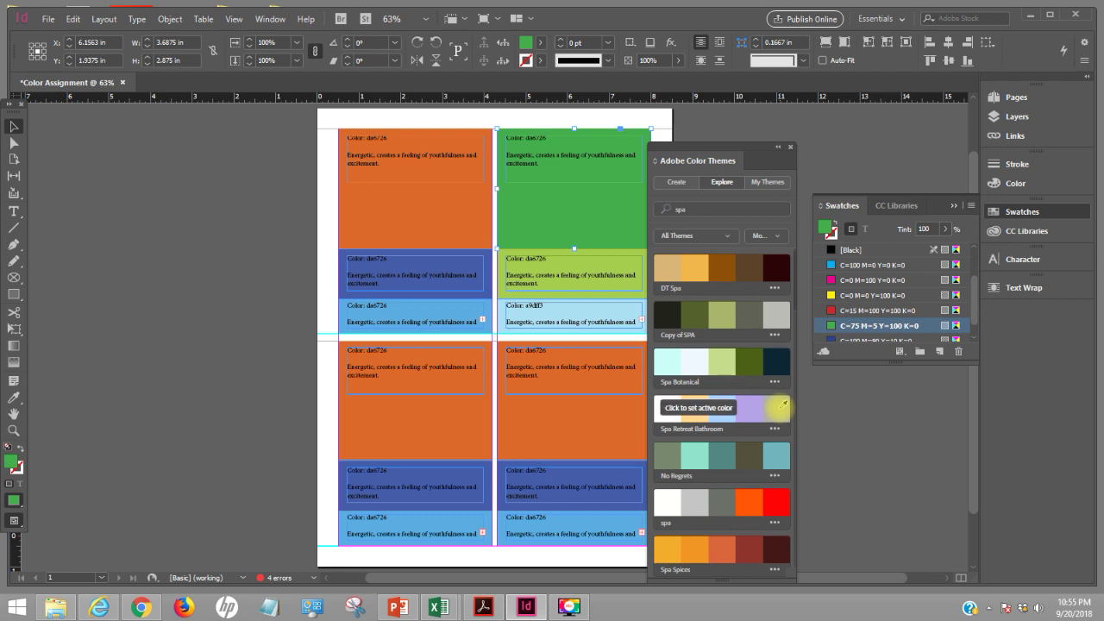
click(782, 406)
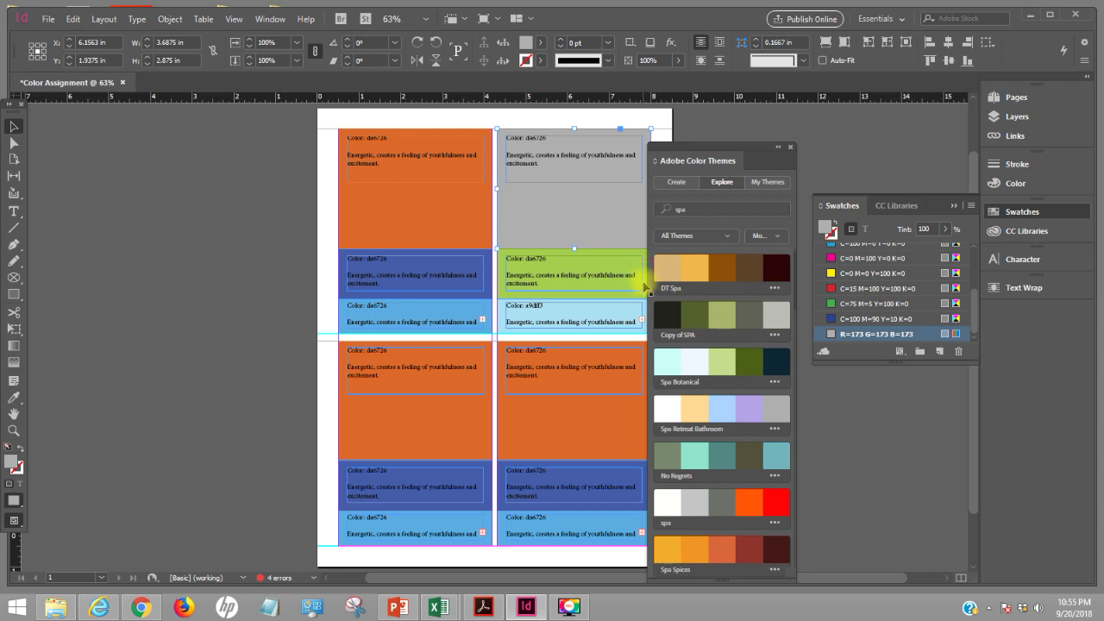
click(503, 290)
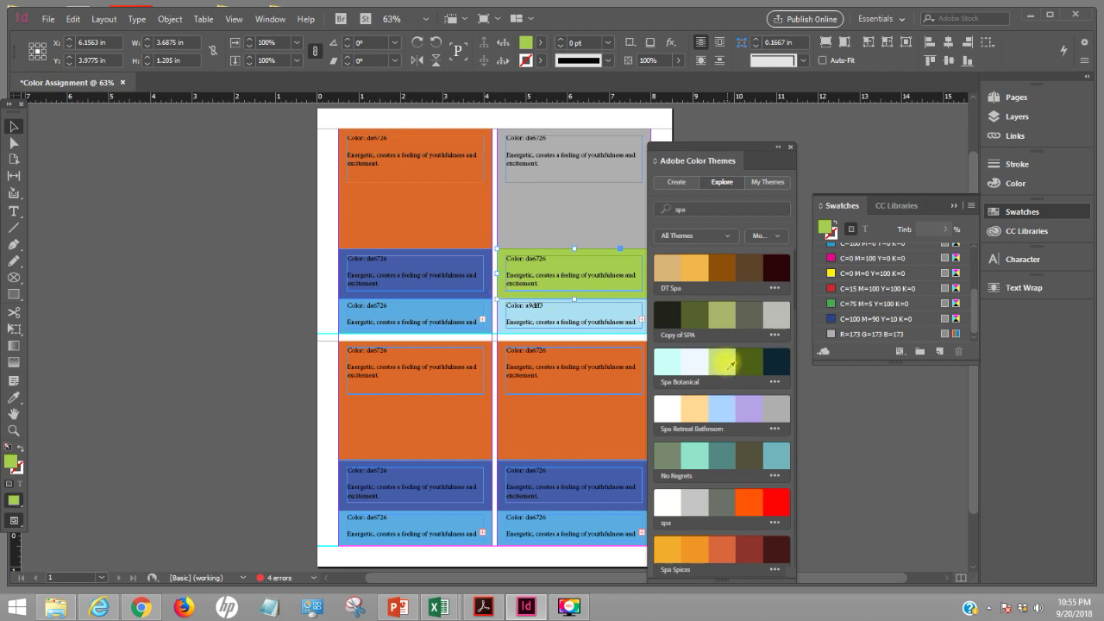
click(668, 362)
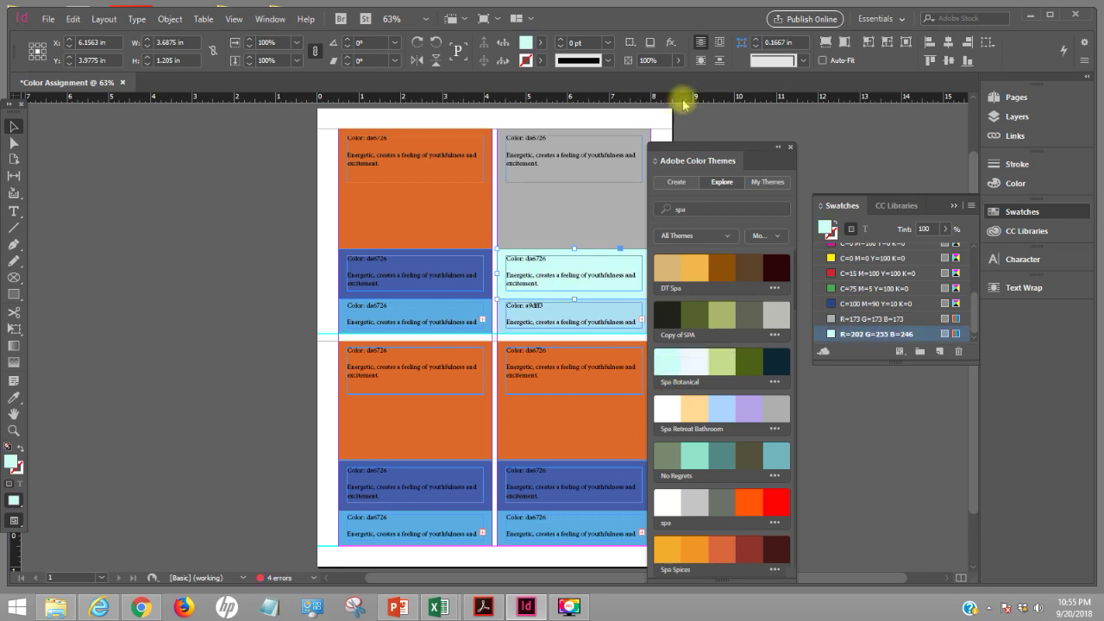
drag(733, 143, 721, 142)
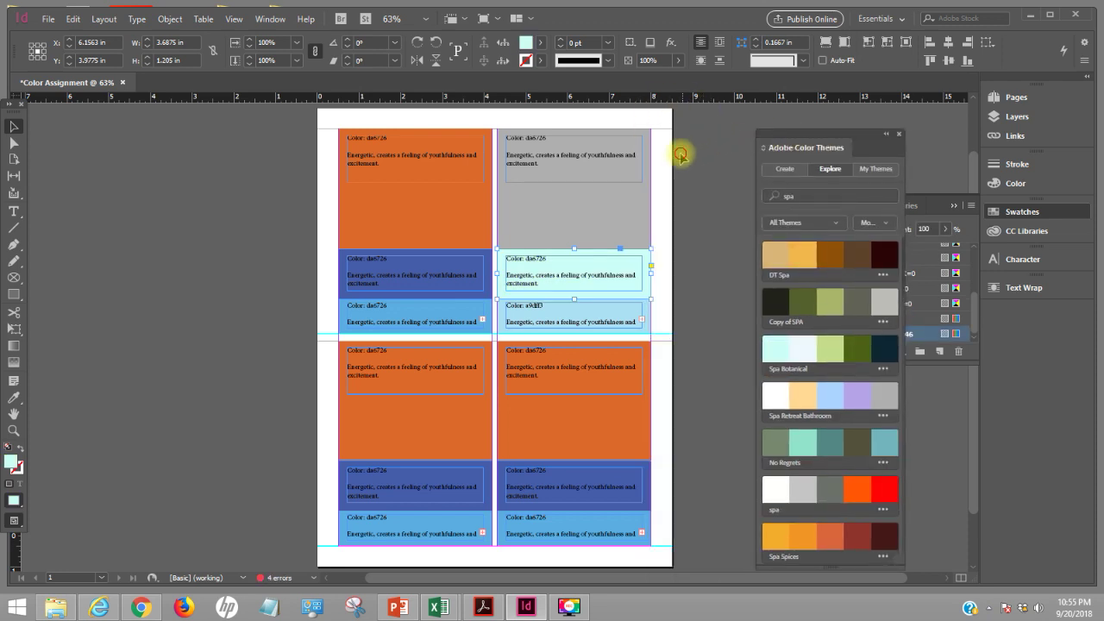
click(682, 155)
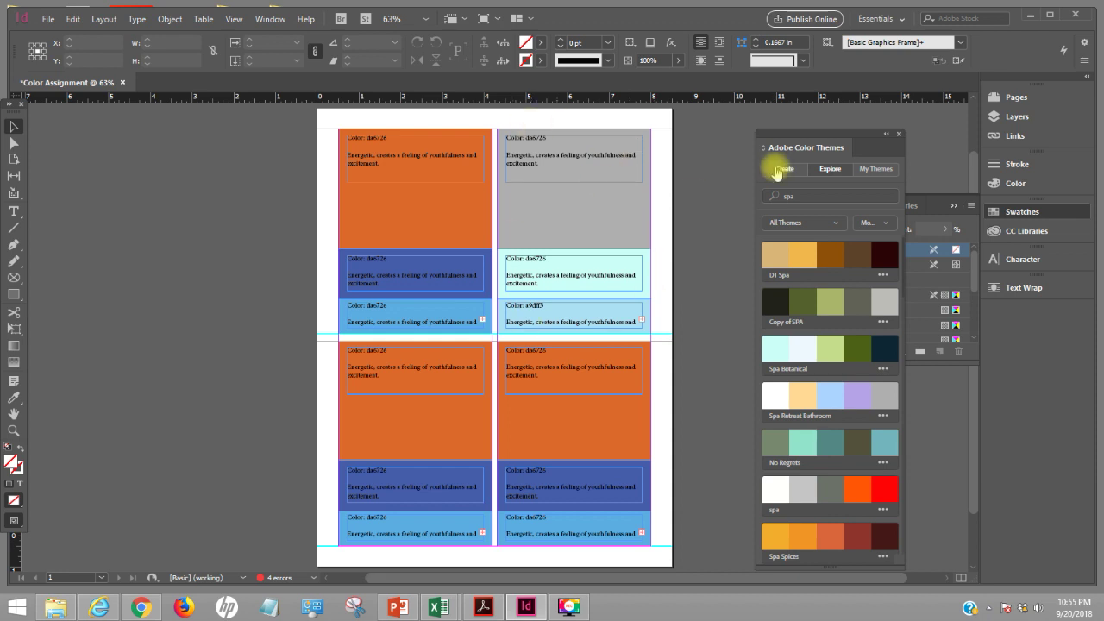
- Save the document as 'Color Assignment' in the desktop's FIU folder
click(49, 20)
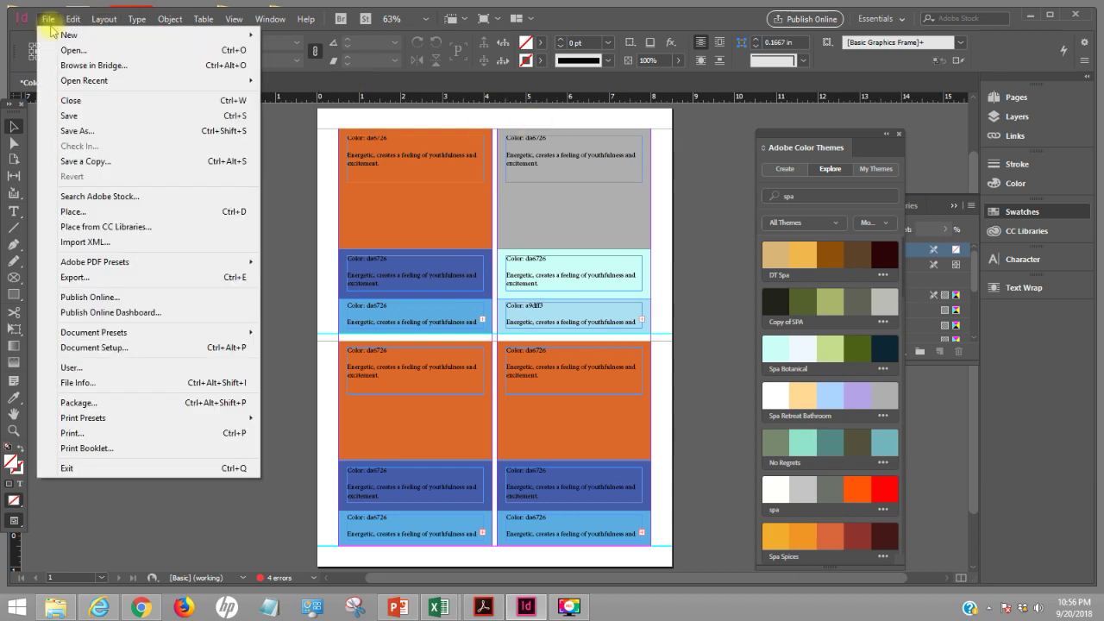
click(93, 116)
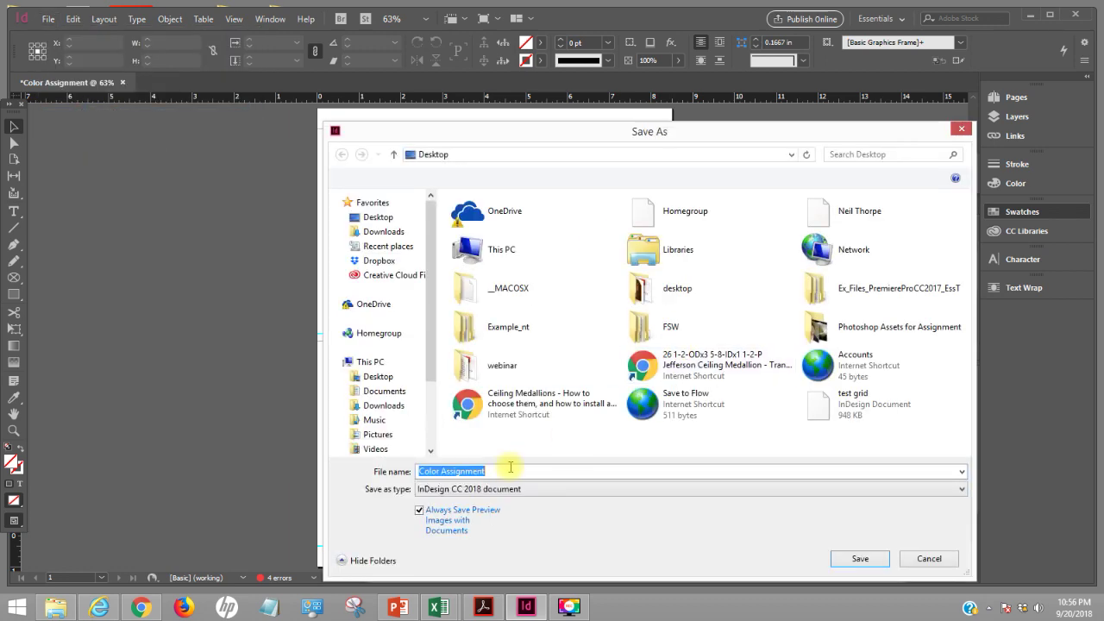
click(496, 472)
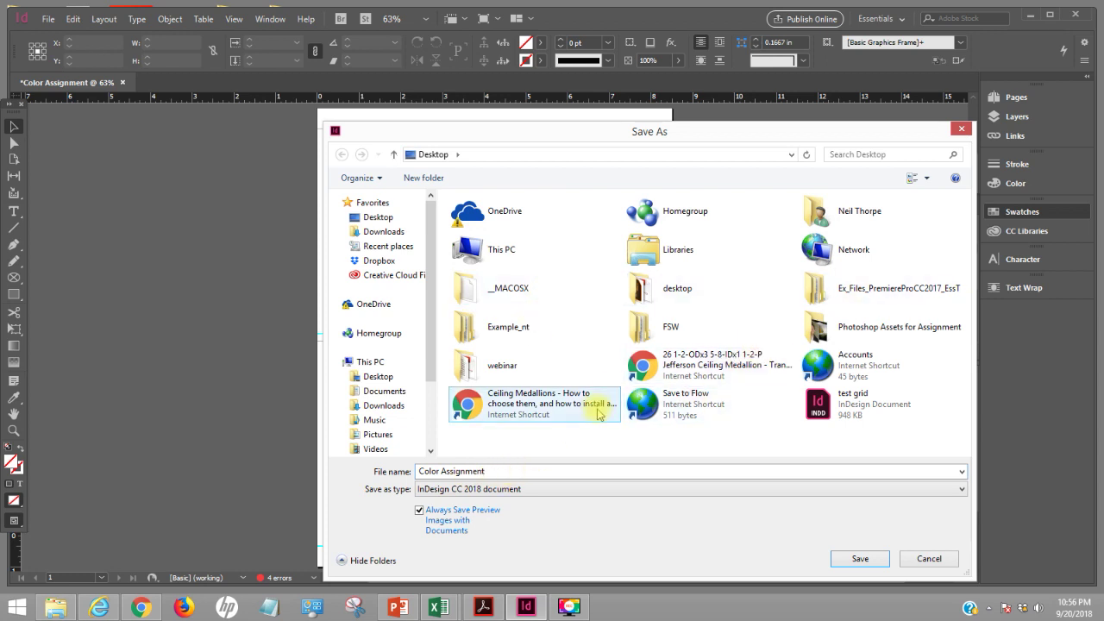
click(660, 298)
click(659, 298)
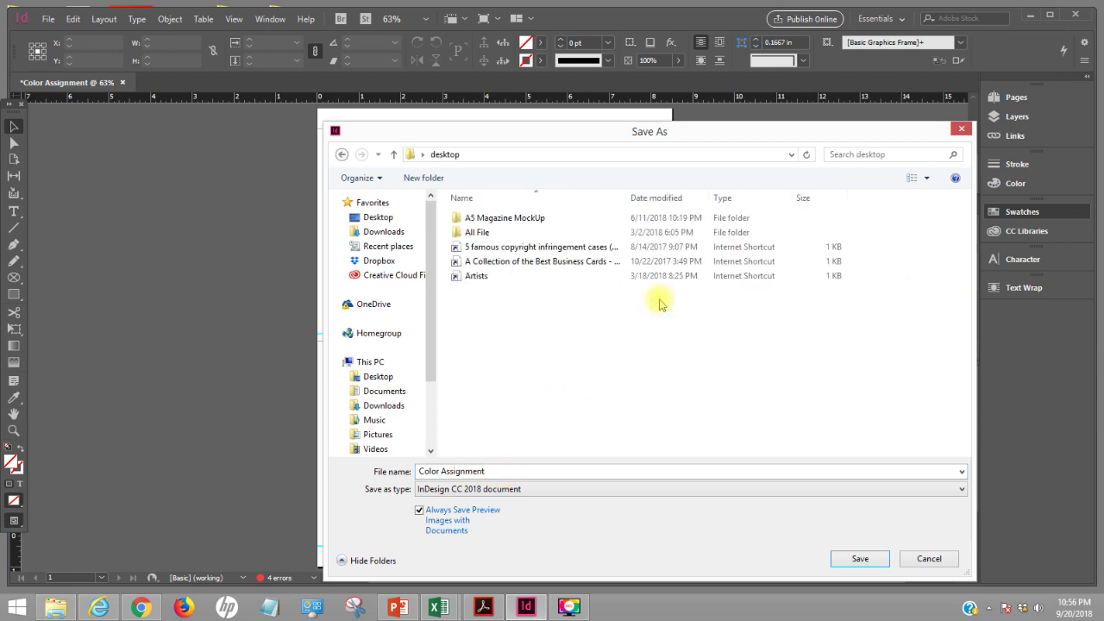
double_click(528, 386)
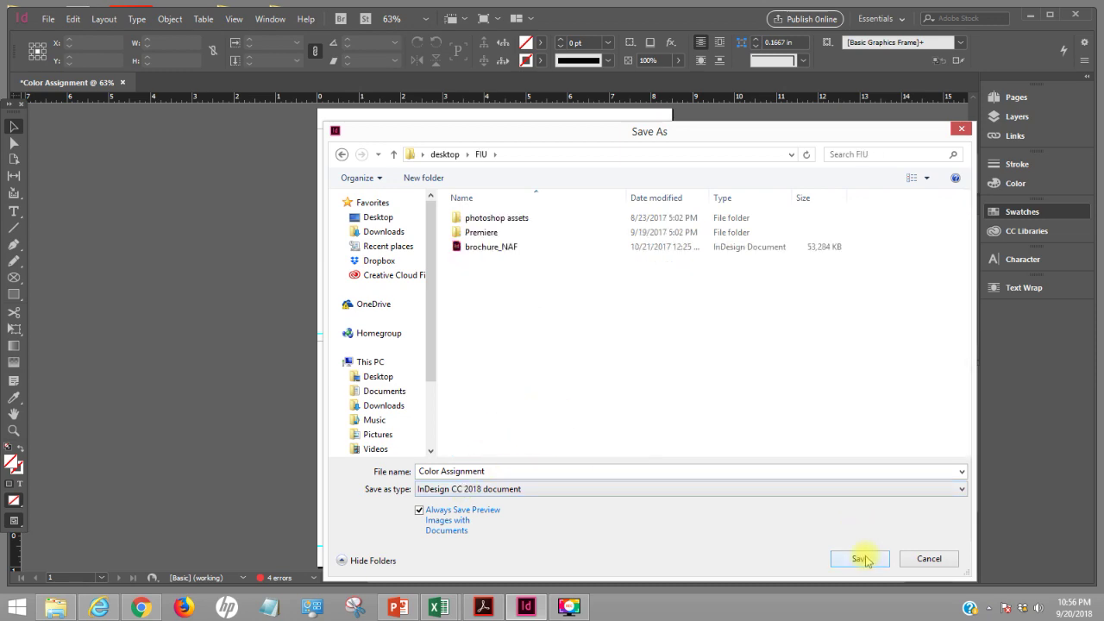
click(864, 559)
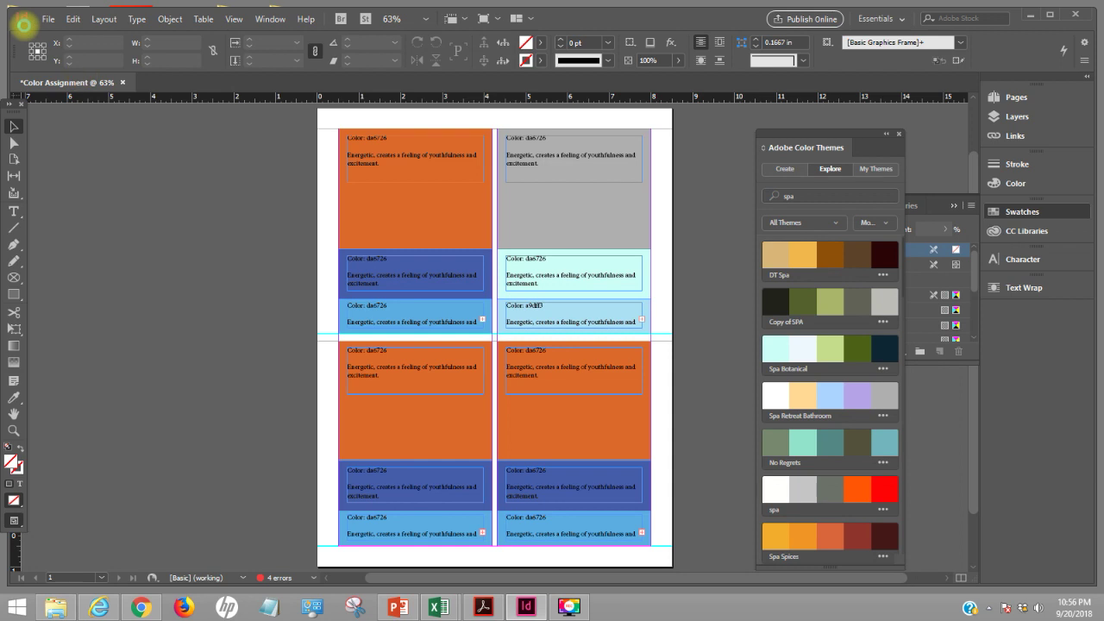
- Start a PDF export with the PDF/X-1a:2001 preset, then cancel it
click(48, 18)
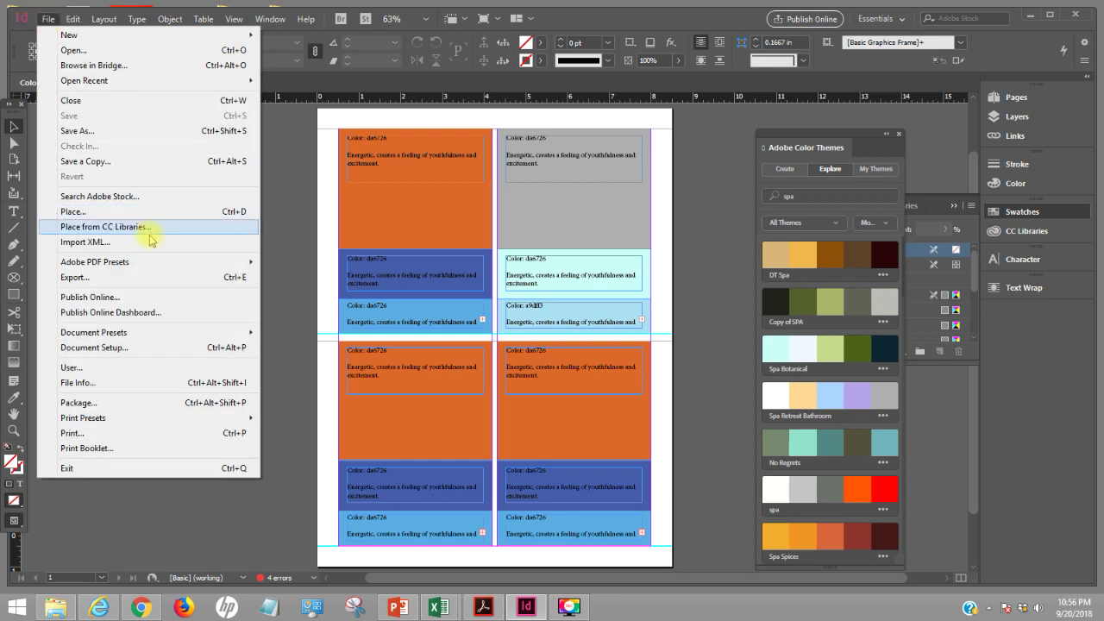
mouse_move(173, 261)
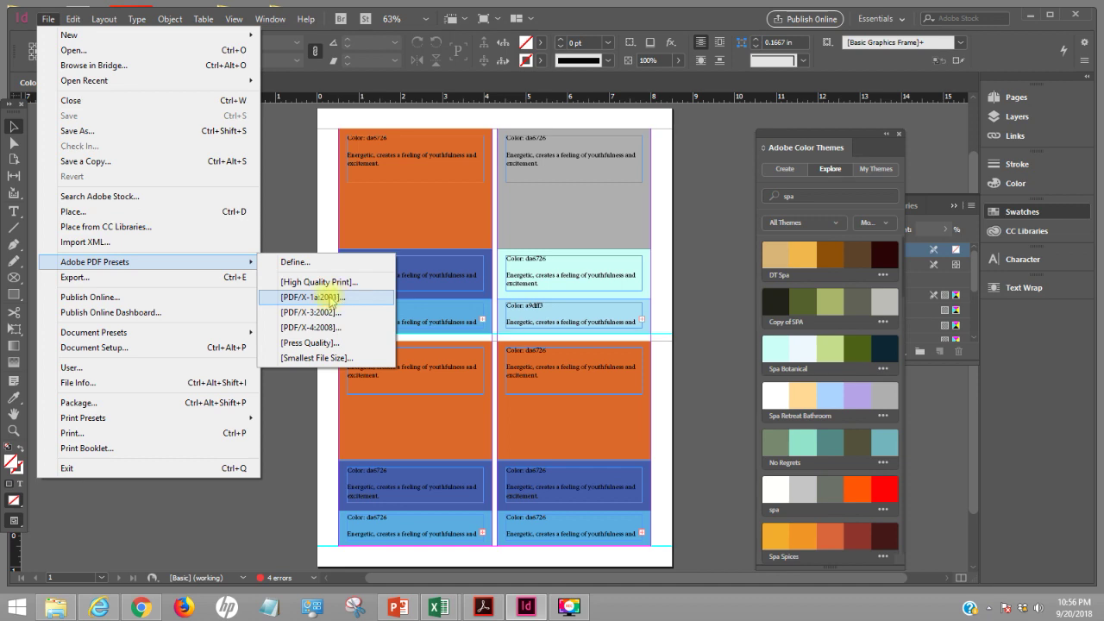
click(332, 298)
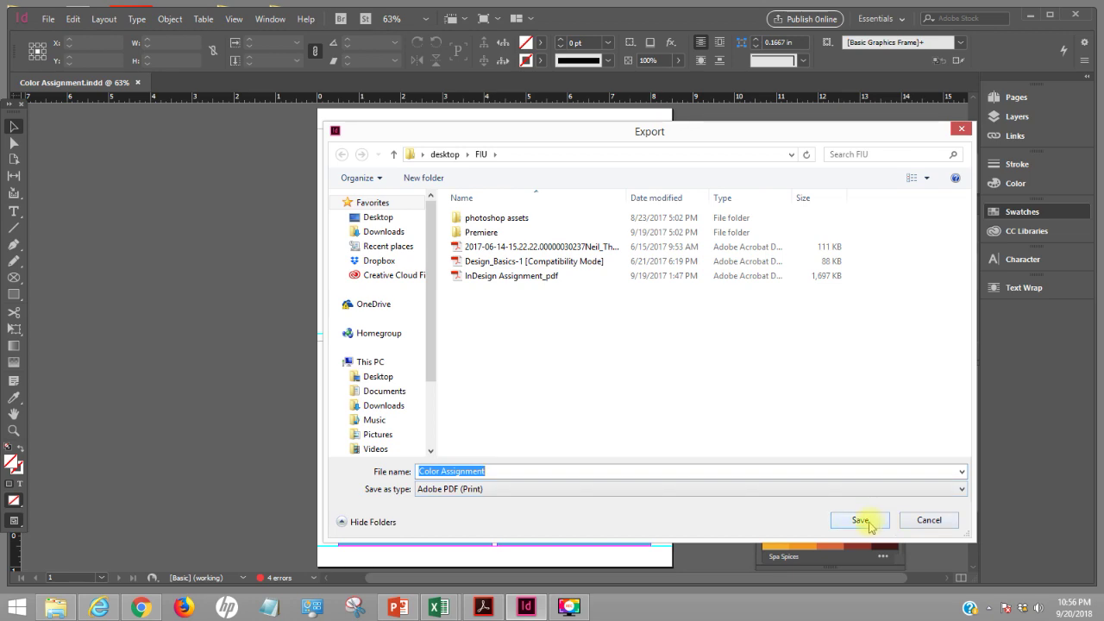
click(923, 520)
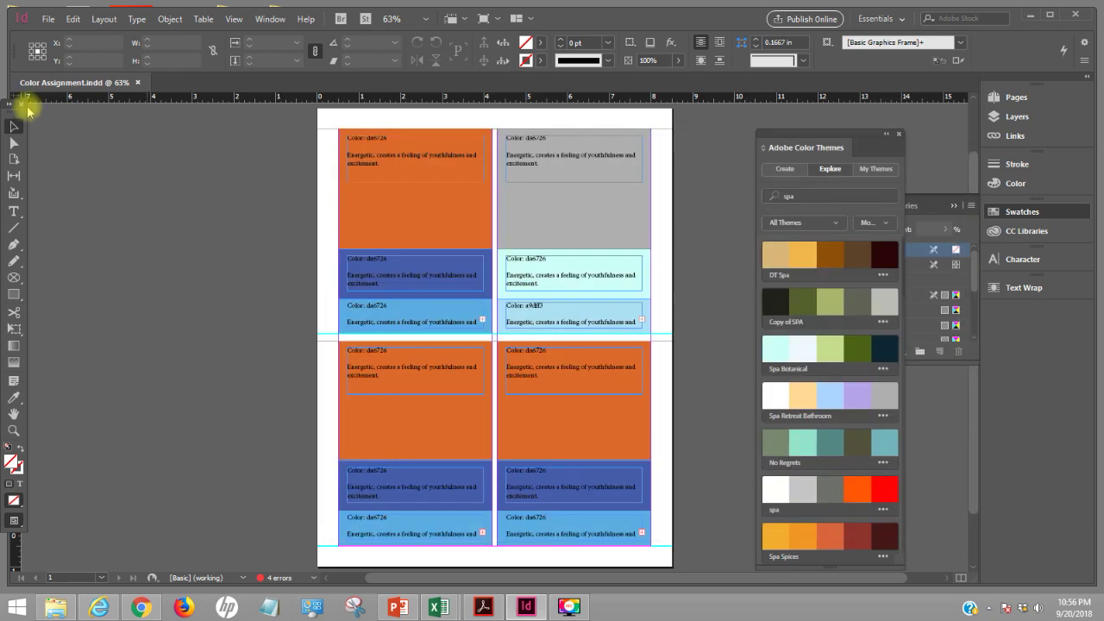
click(46, 17)
- Export with the Smallest File Size preset as Adobe PDF (Print), appending '_screen_' to the file name
mouse_move(182, 270)
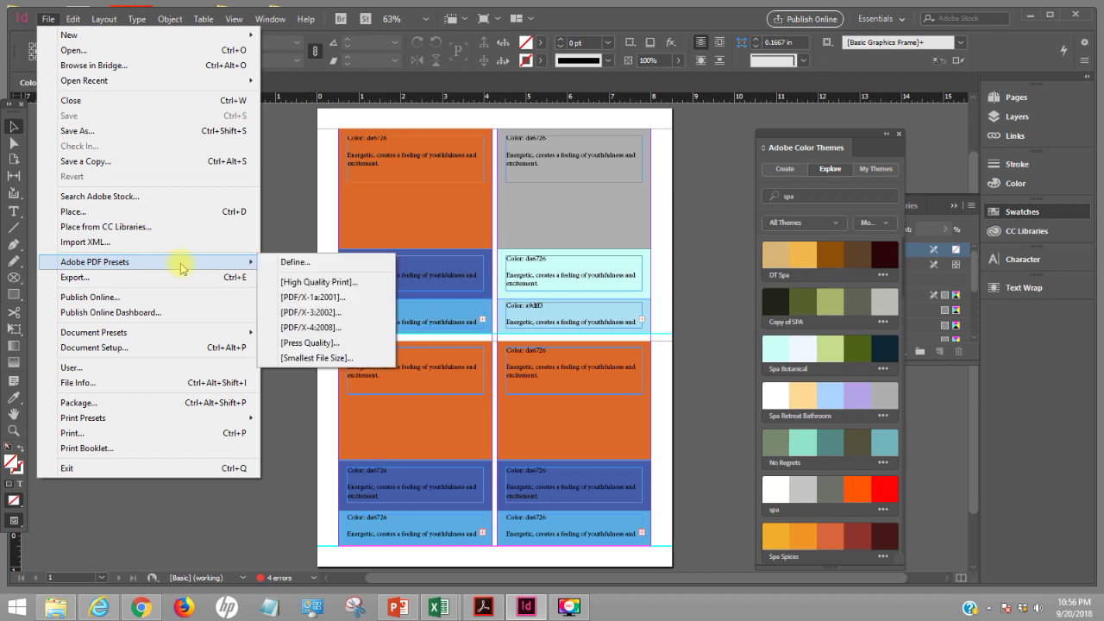
click(342, 359)
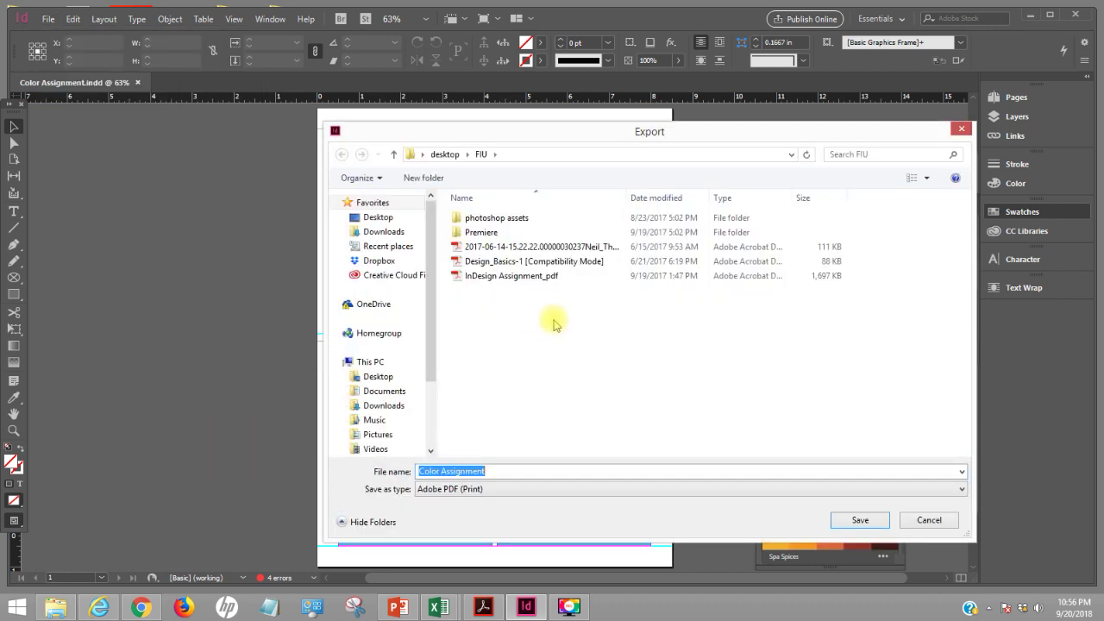
click(525, 487)
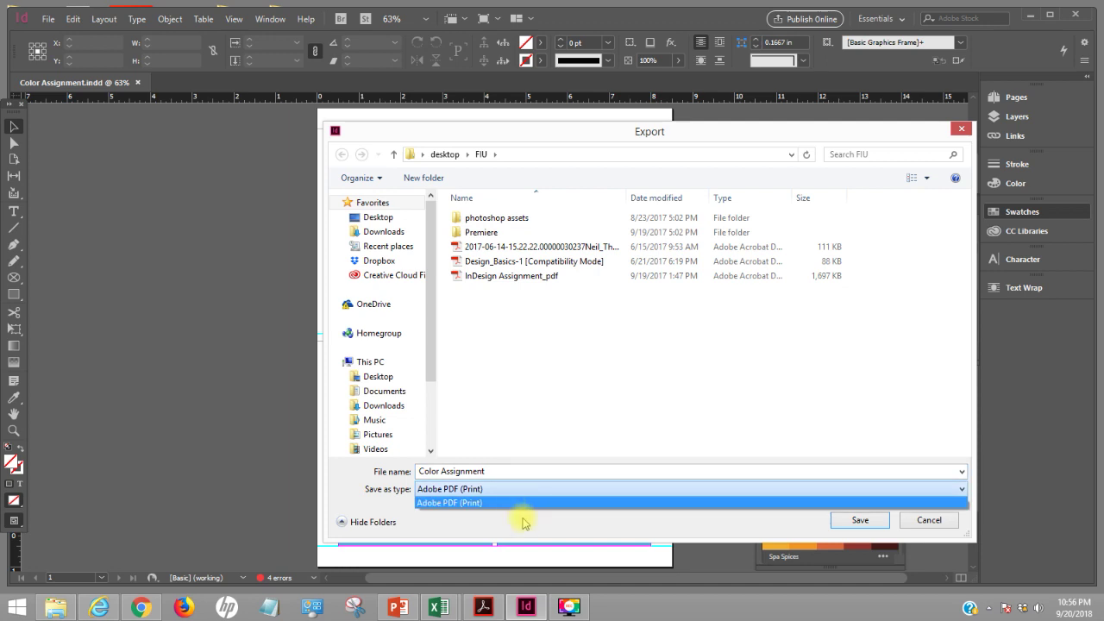
click(463, 471)
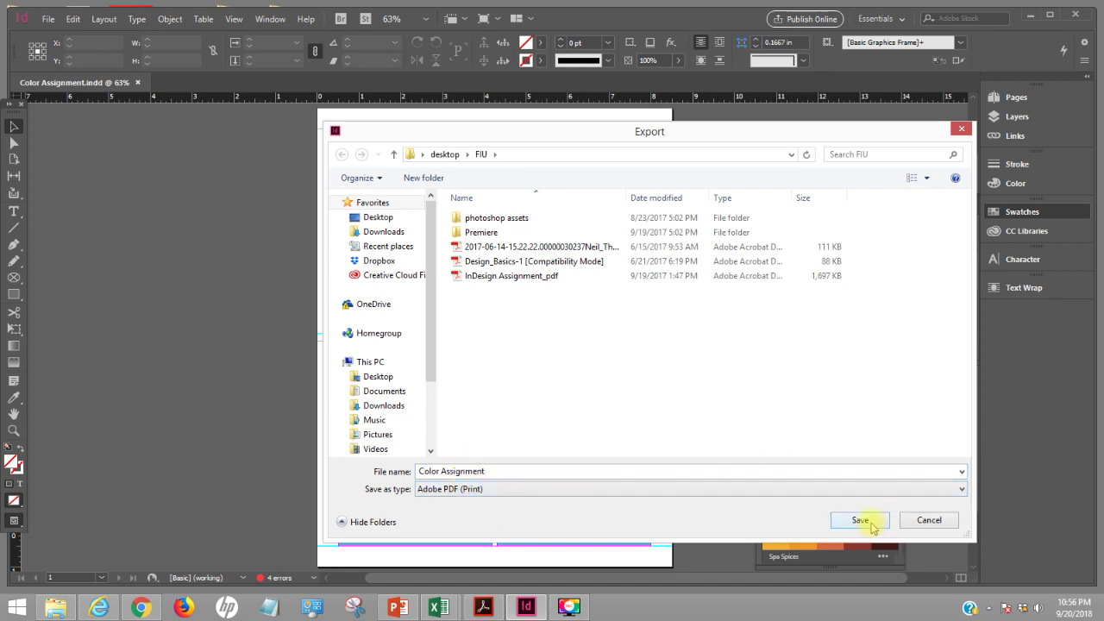
click(515, 471)
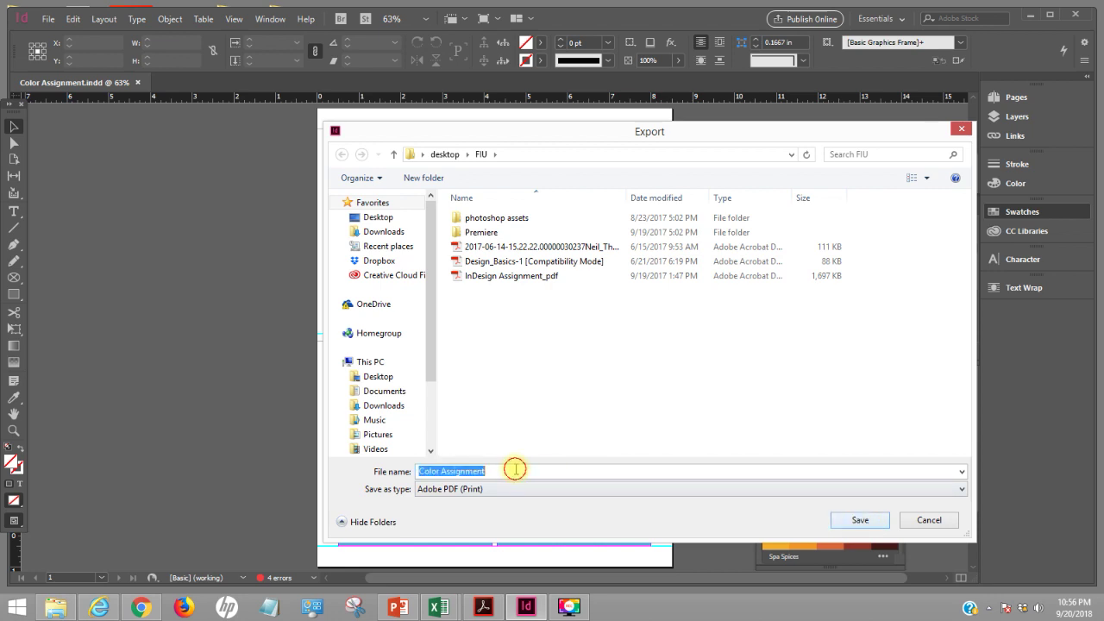
click(520, 471)
text(_screen)
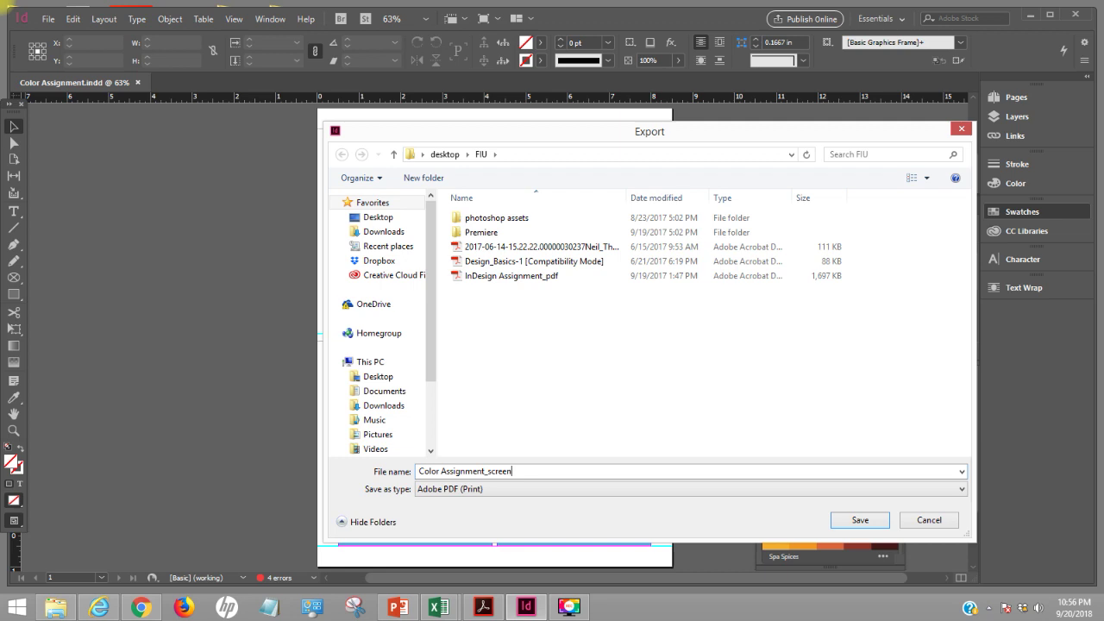
text(_nt)
- Confirm the export file name and keep the PDF standard set to None
click(861, 521)
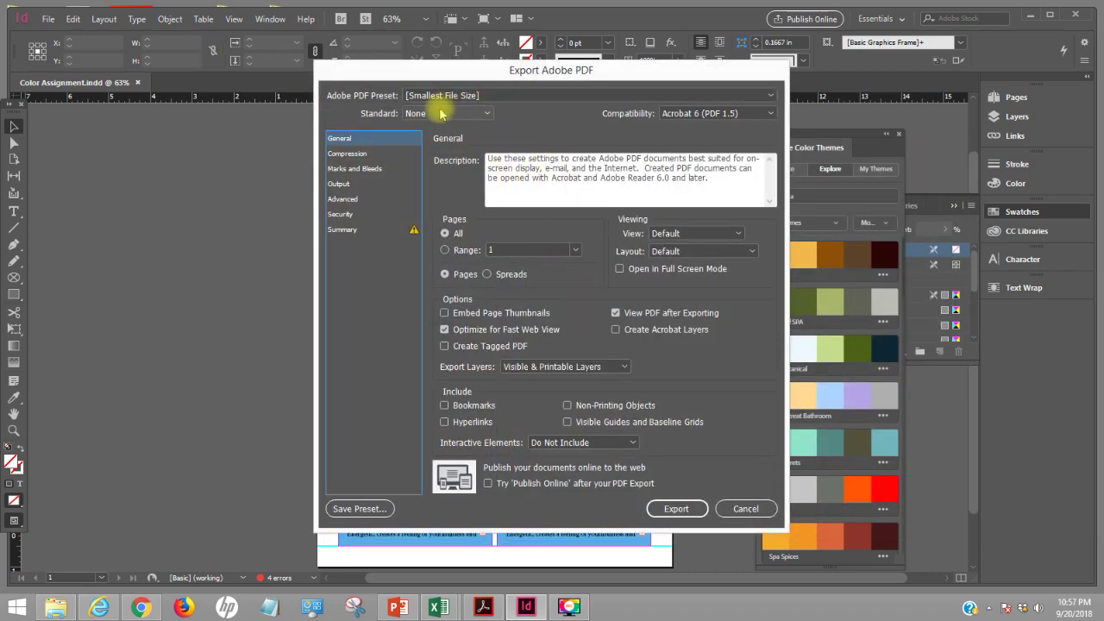
click(444, 113)
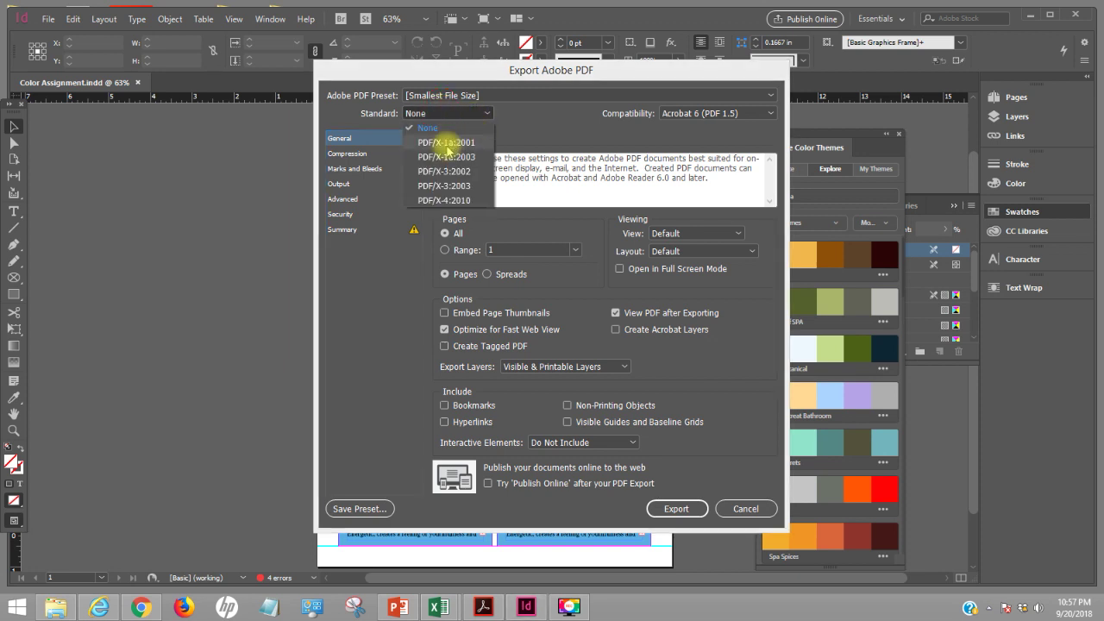
click(522, 131)
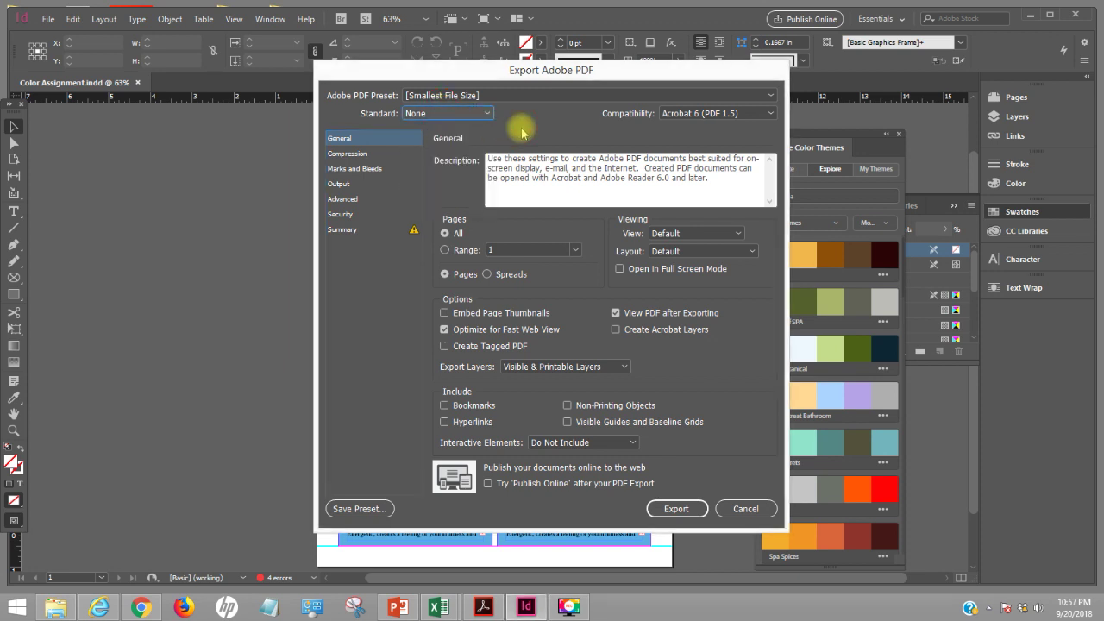
click(470, 114)
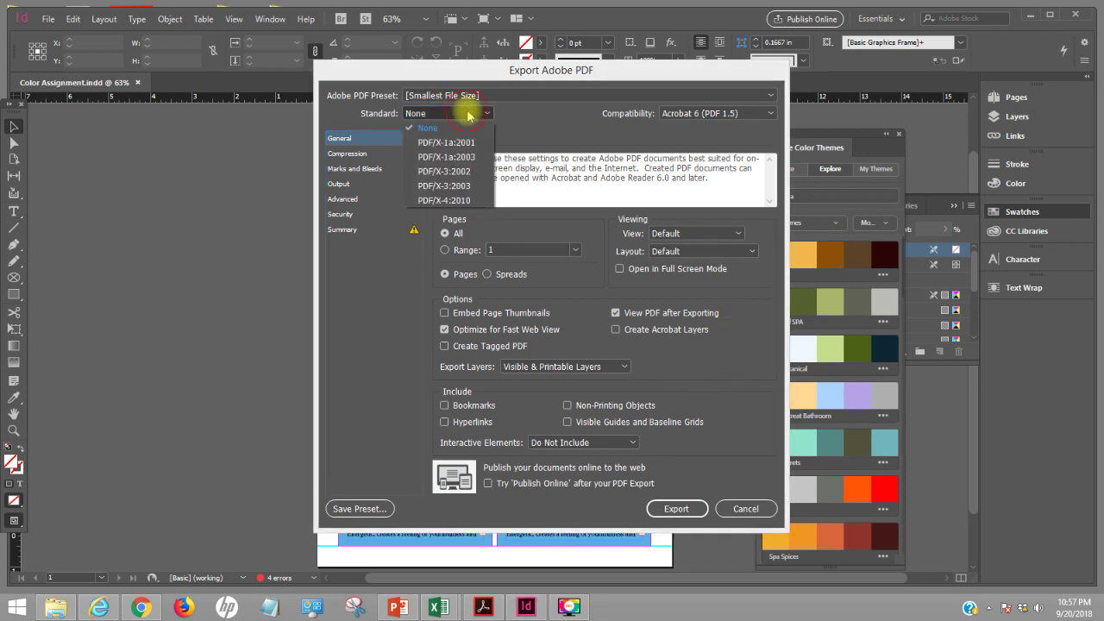
click(525, 118)
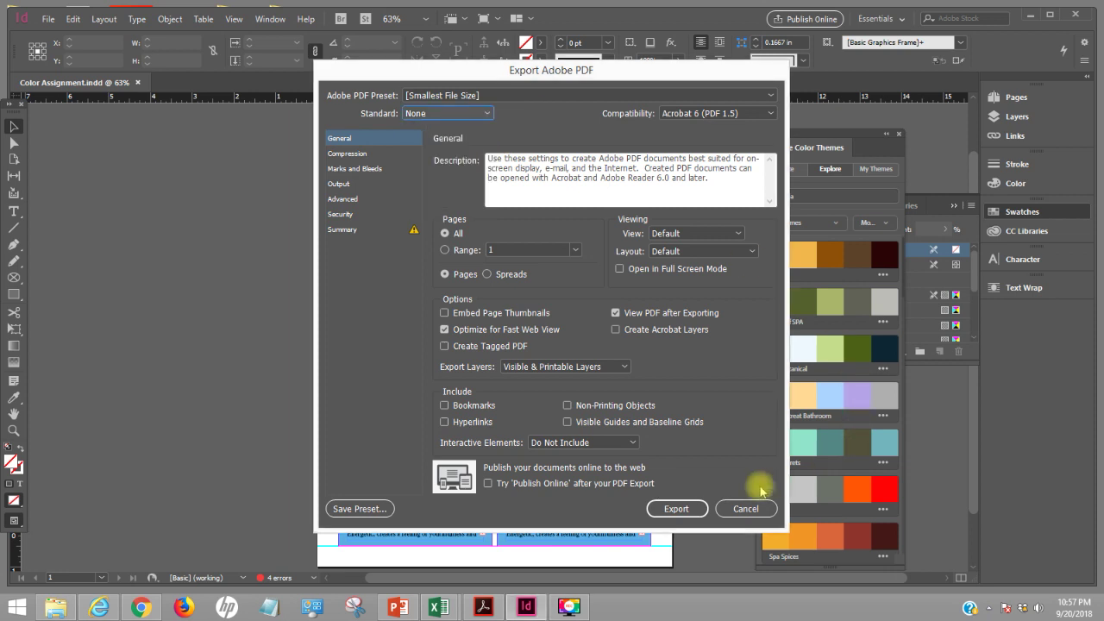
- Under Marks and Bleeds, include all printer's marks and turn off document bleed settings
click(356, 169)
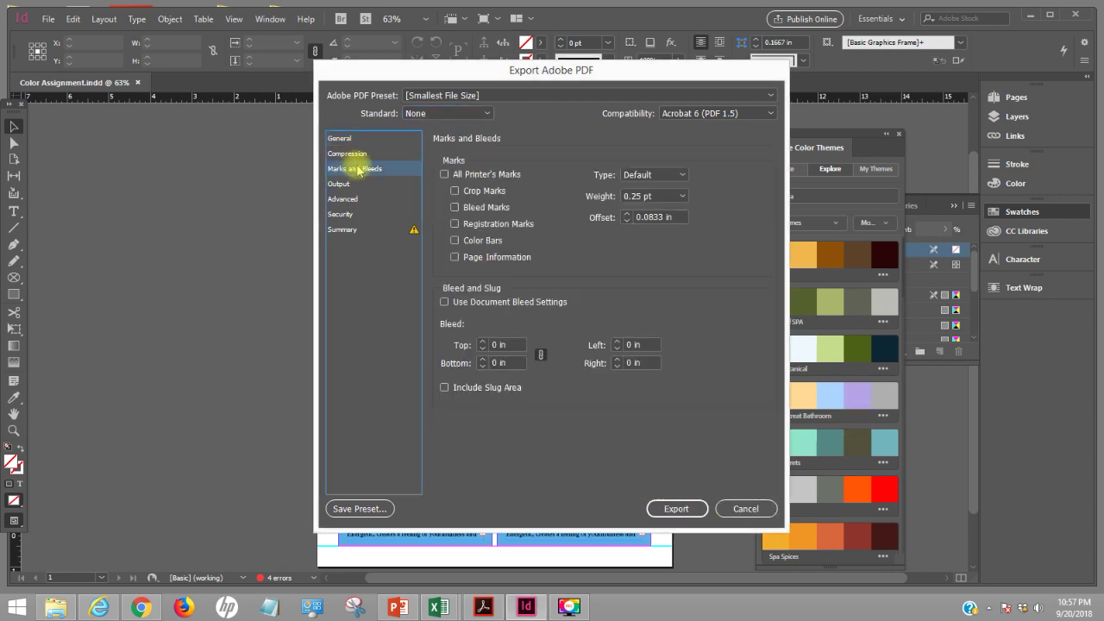
click(455, 208)
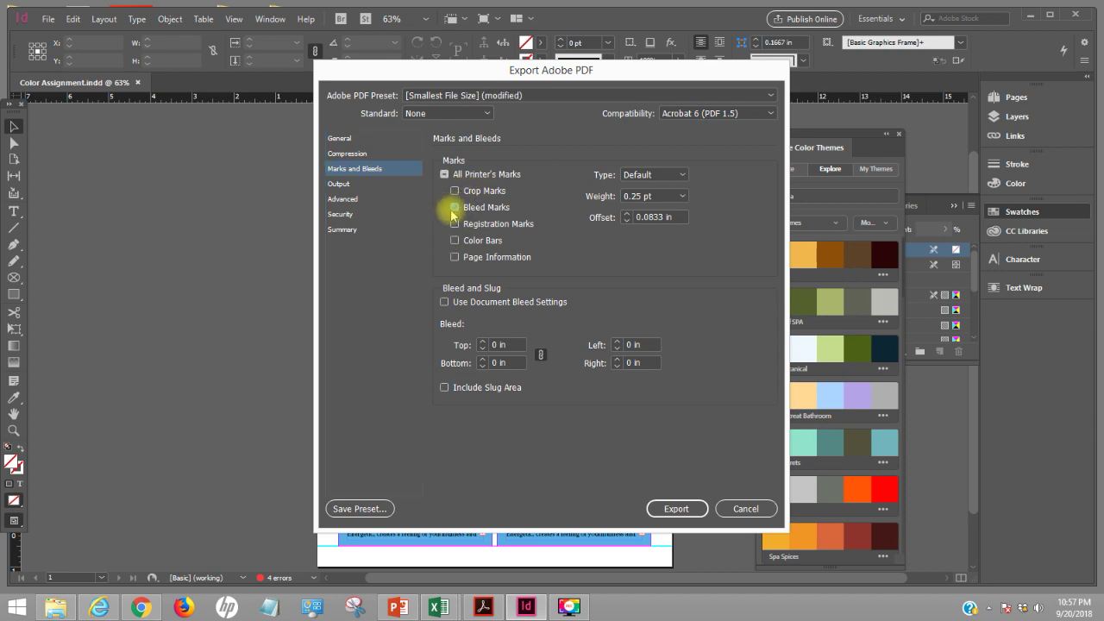
click(445, 302)
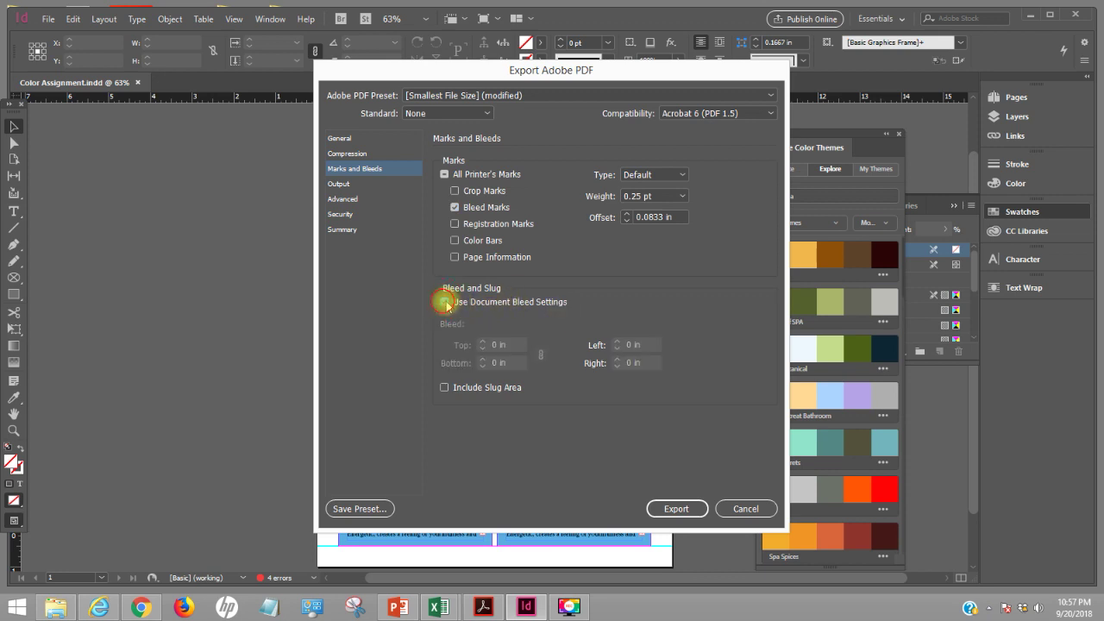
click(444, 175)
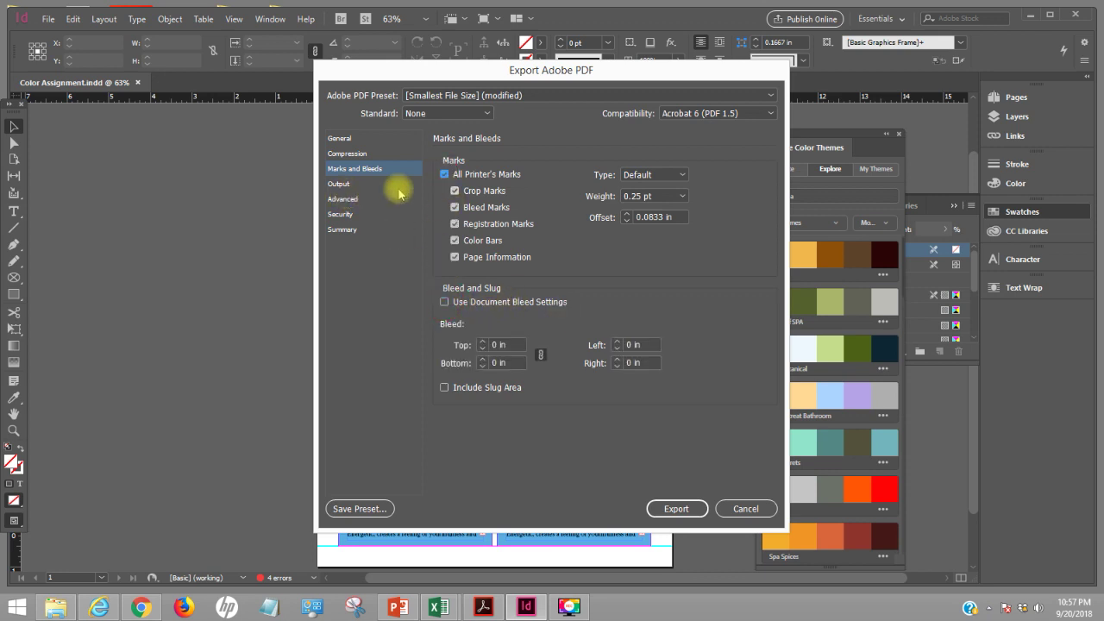
click(354, 138)
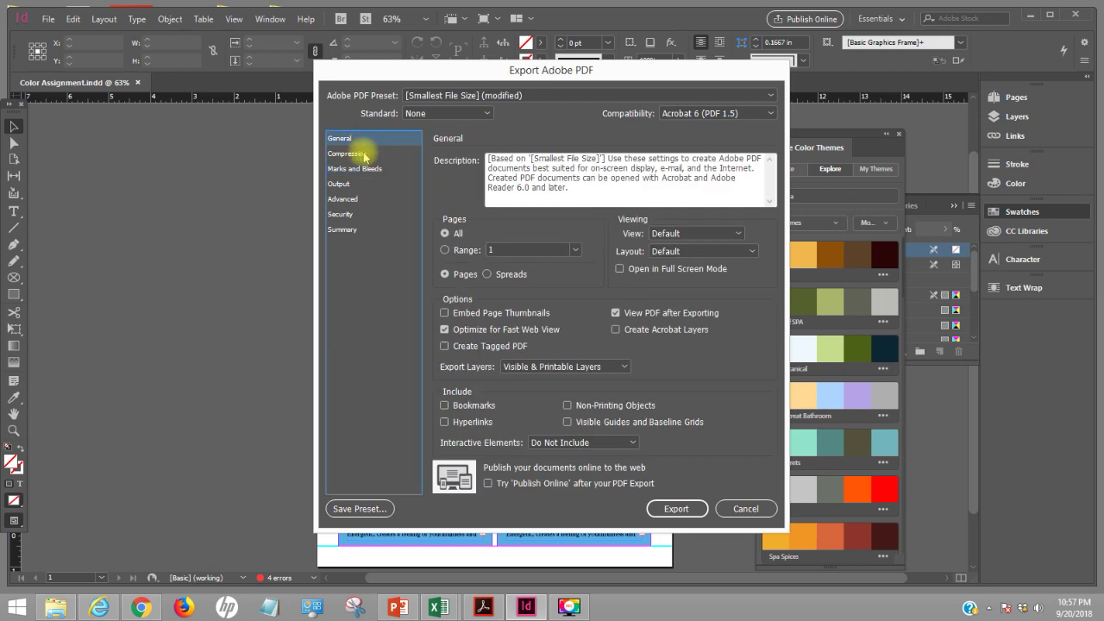
- Export the PDF with fast web view optimisation kept on, and acknowledge the overset-text warning
click(676, 510)
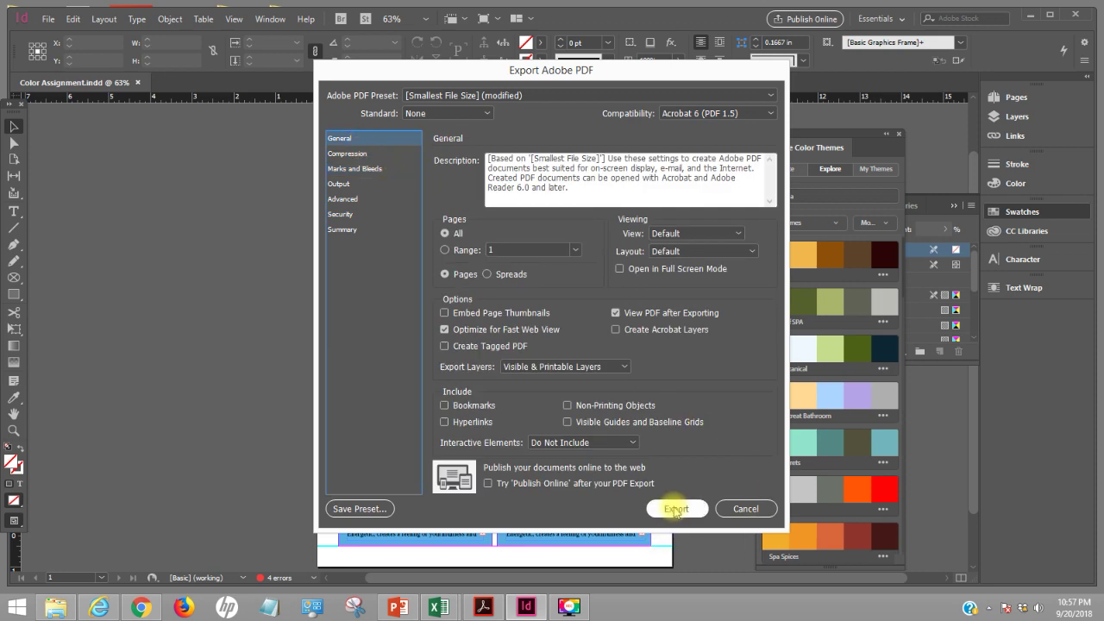
click(445, 330)
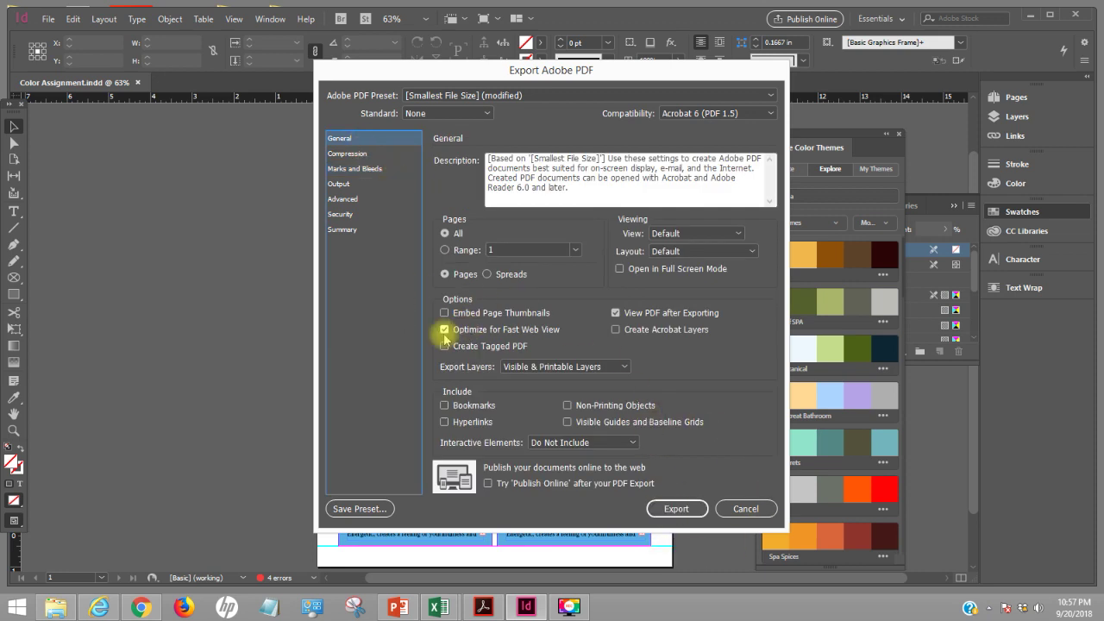
click(445, 329)
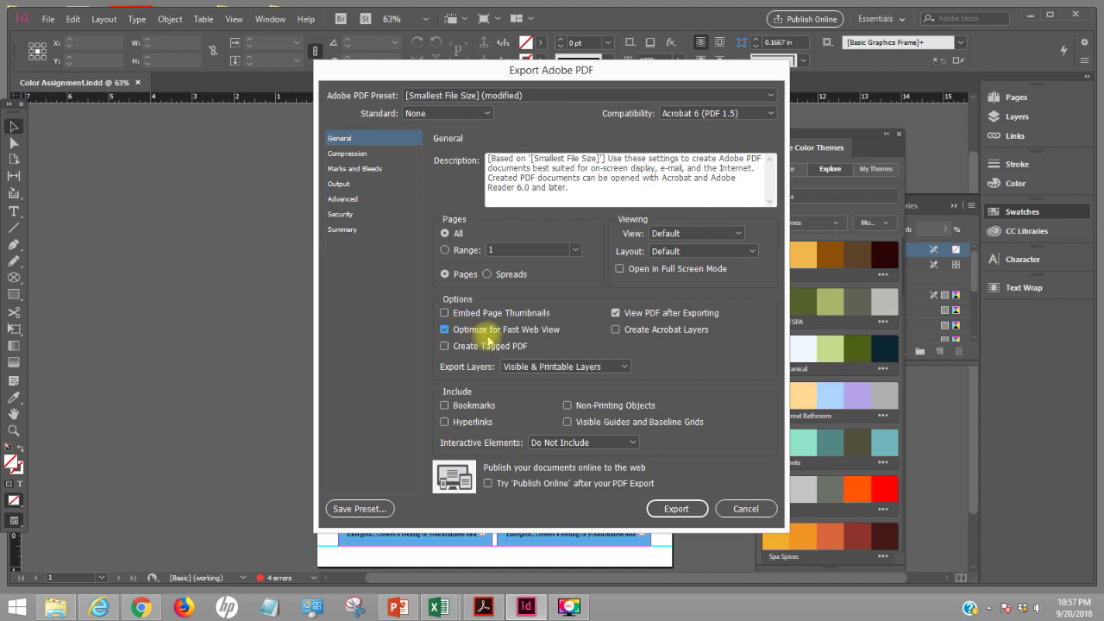
click(677, 509)
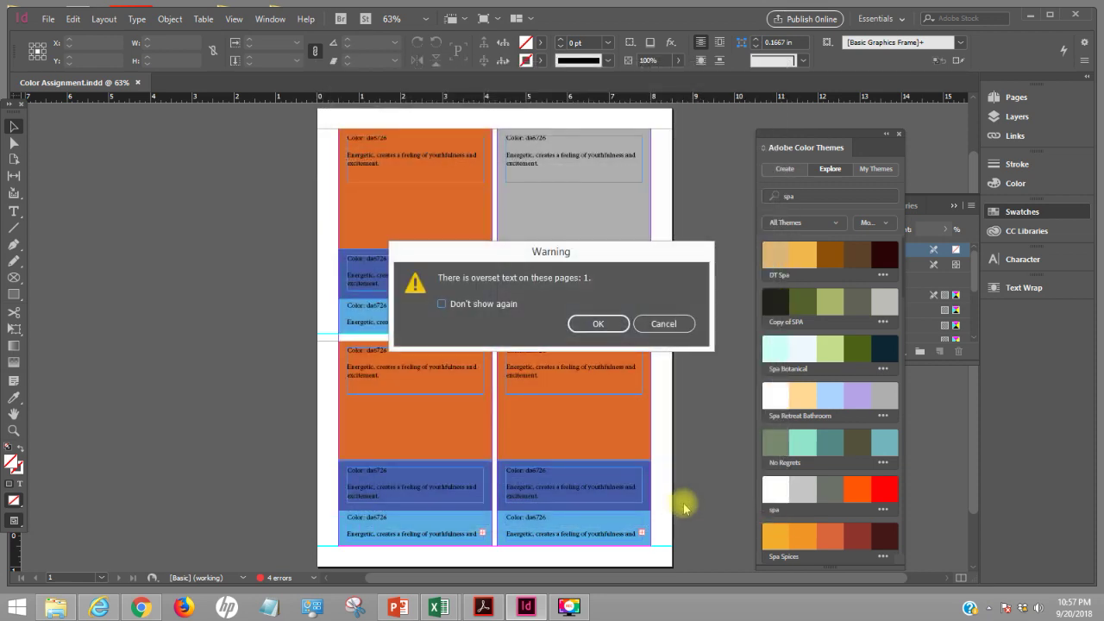
drag(486, 252, 717, 234)
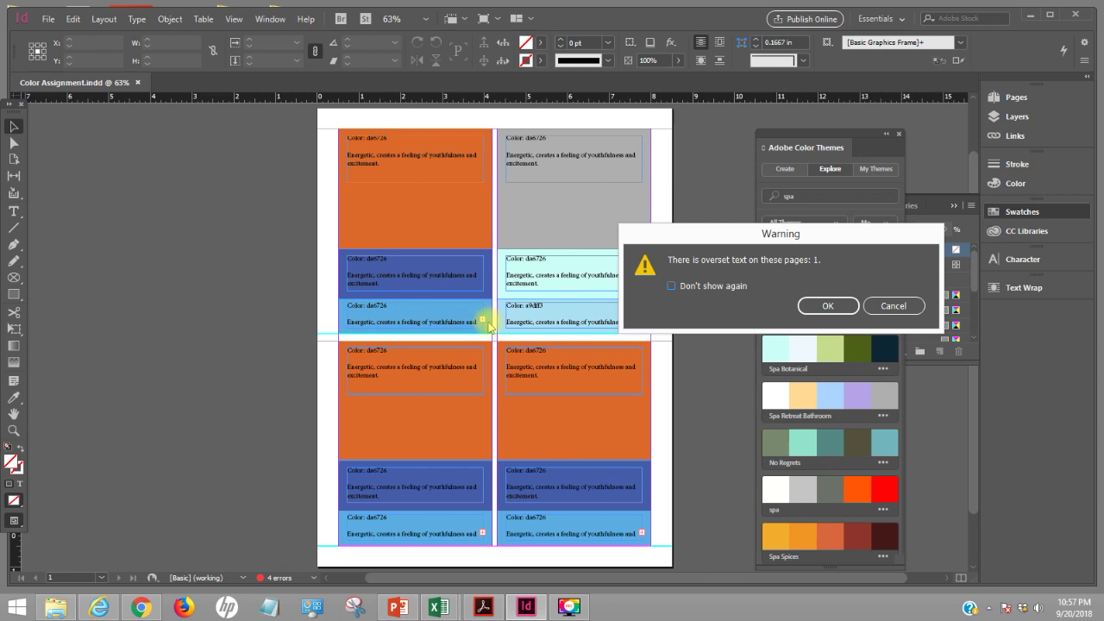
click(826, 307)
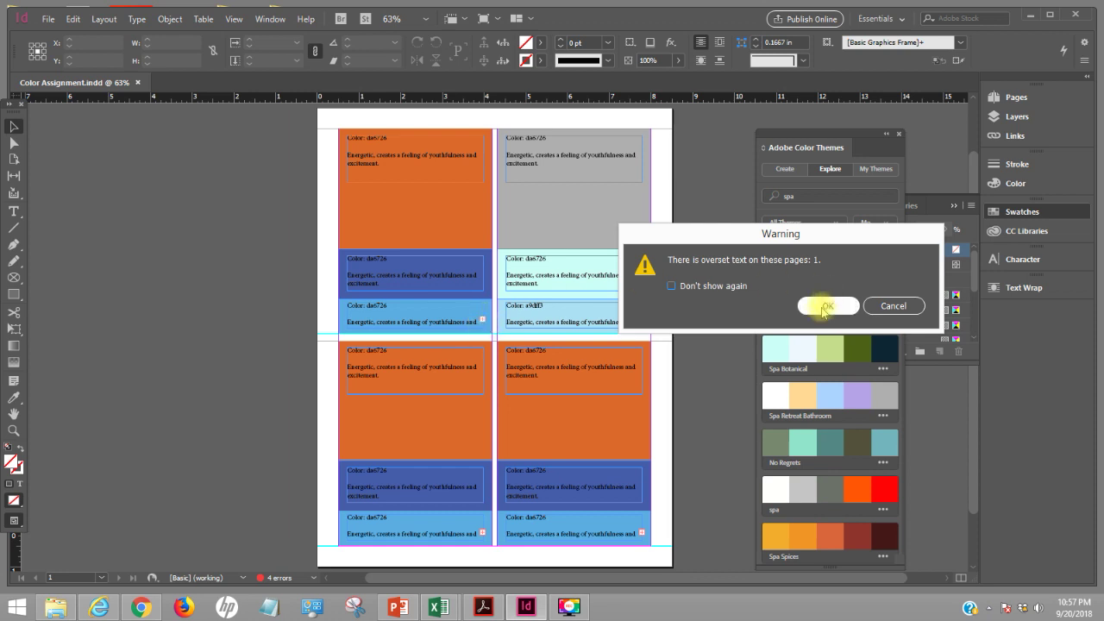
- Dismiss the overset warning and set Save As to InDesign CS4 or later (IDML) for Color Assignment
click(826, 307)
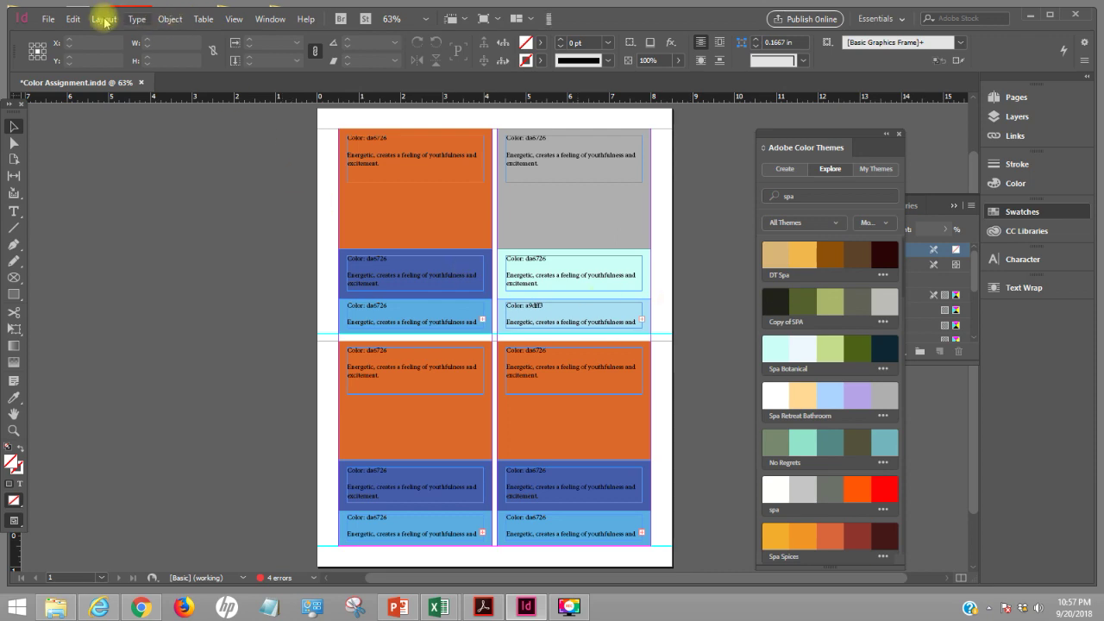
click(48, 19)
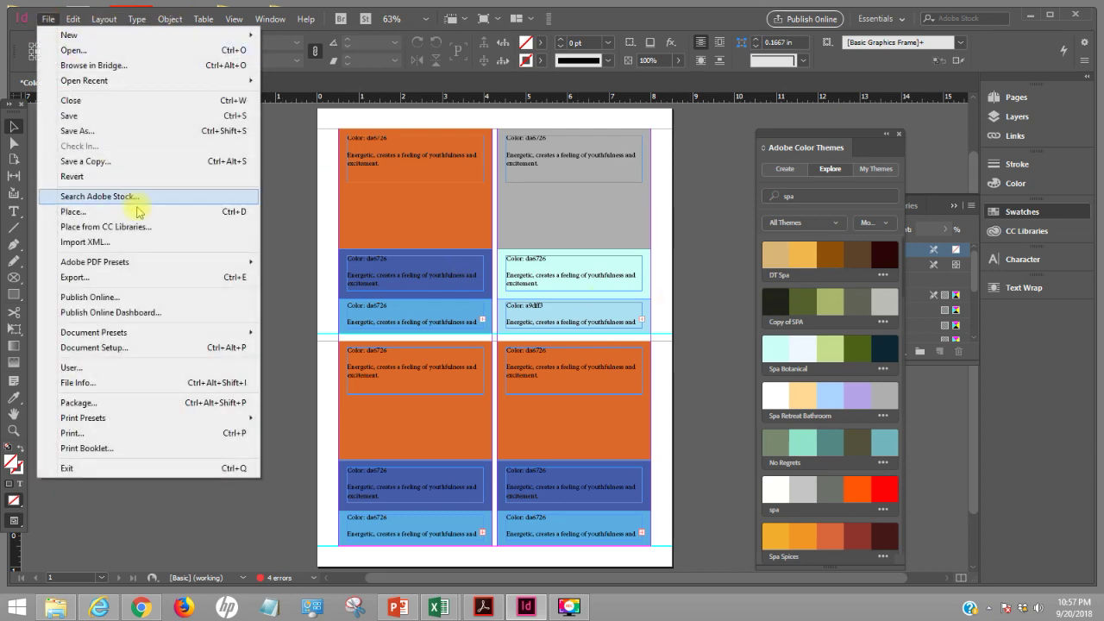
click(103, 131)
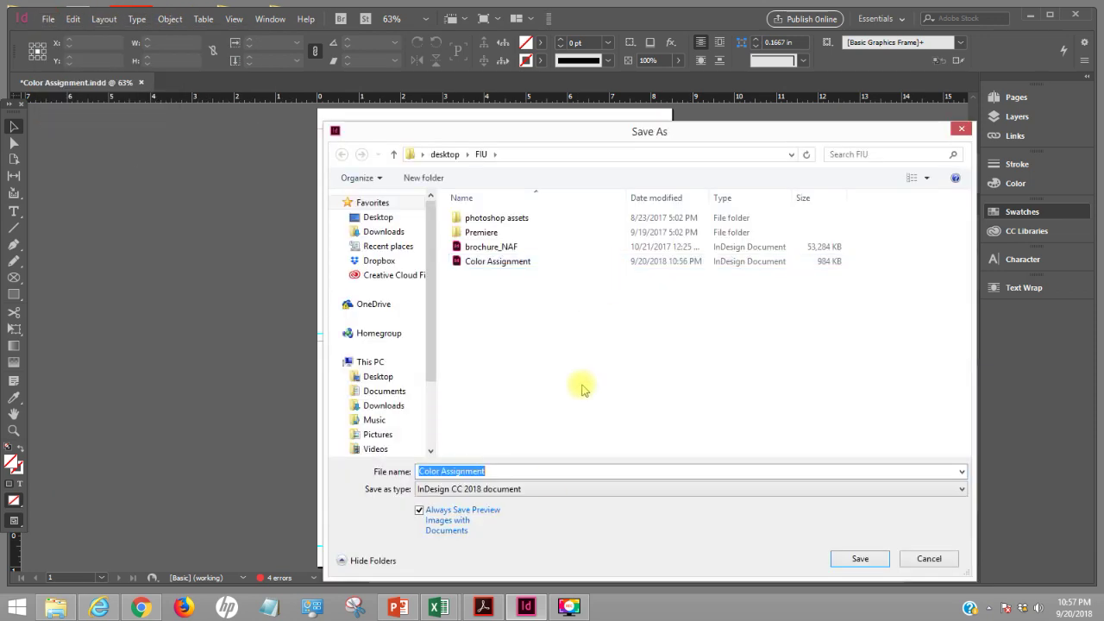
click(552, 489)
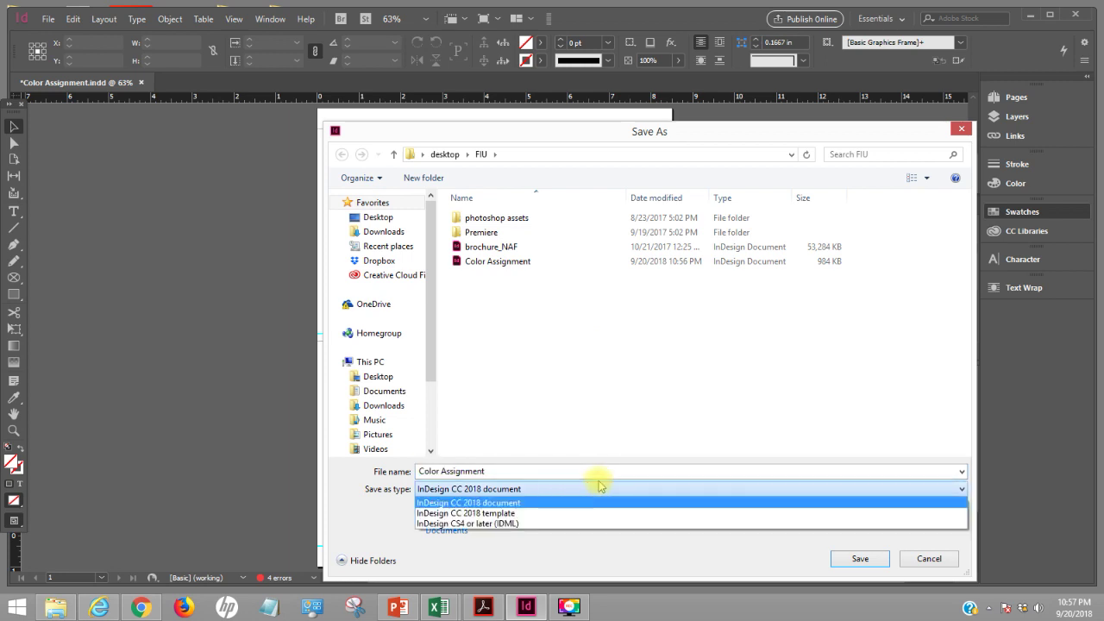
click(522, 524)
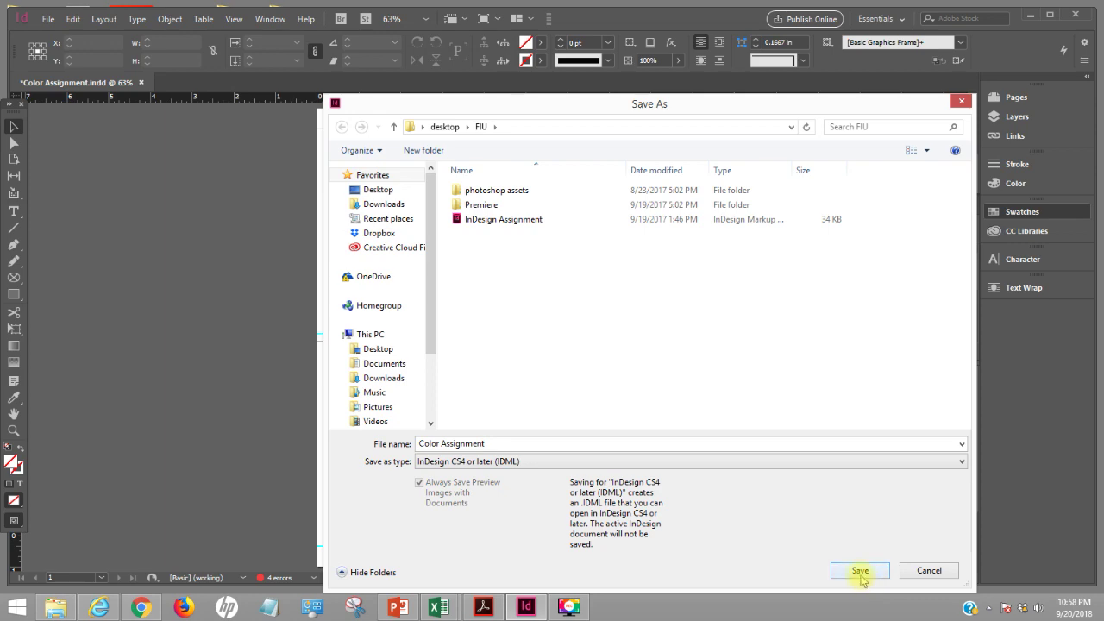
- Confirm the save, then scroll through the exported Color Assignment_screen_nt.pdf in Acrobat Pro DC
click(860, 571)
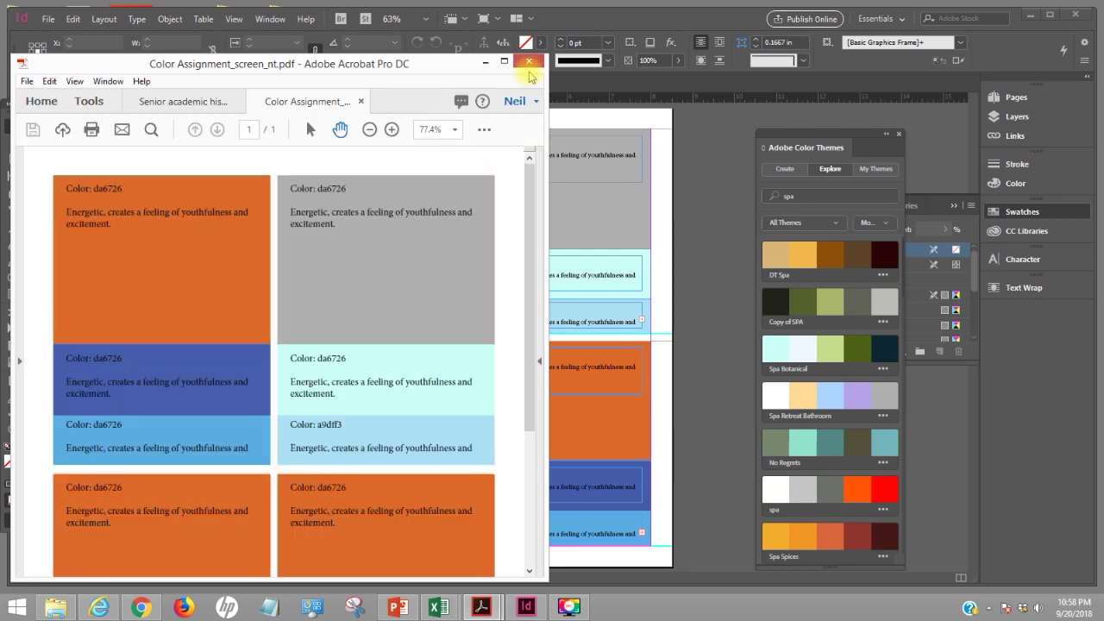
scroll(525, 246, down, 1)
scroll(525, 257, up, 1)
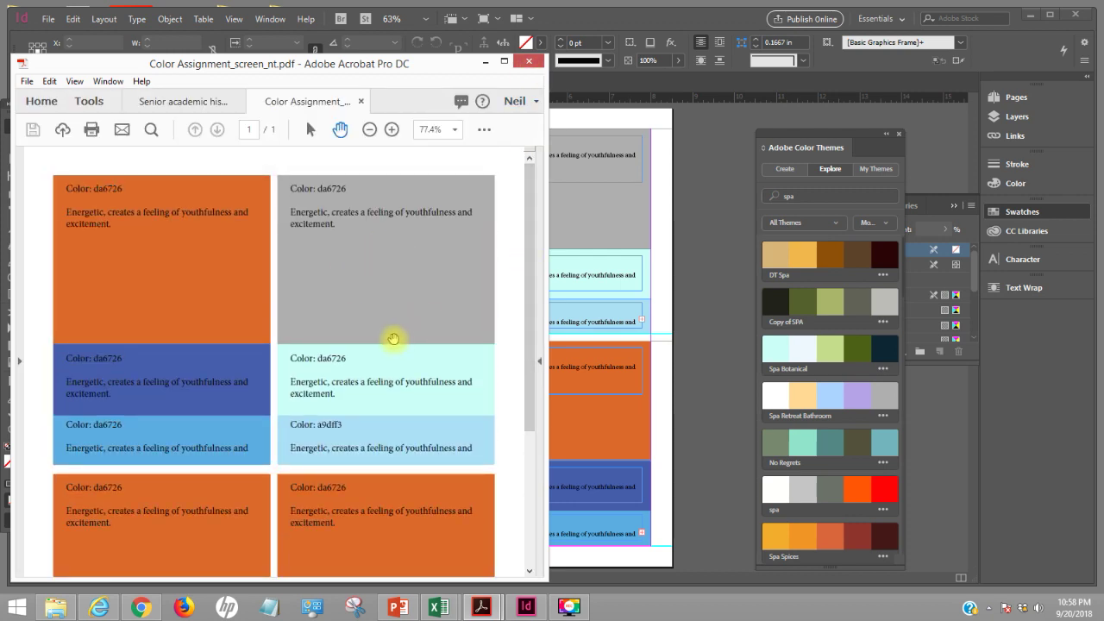